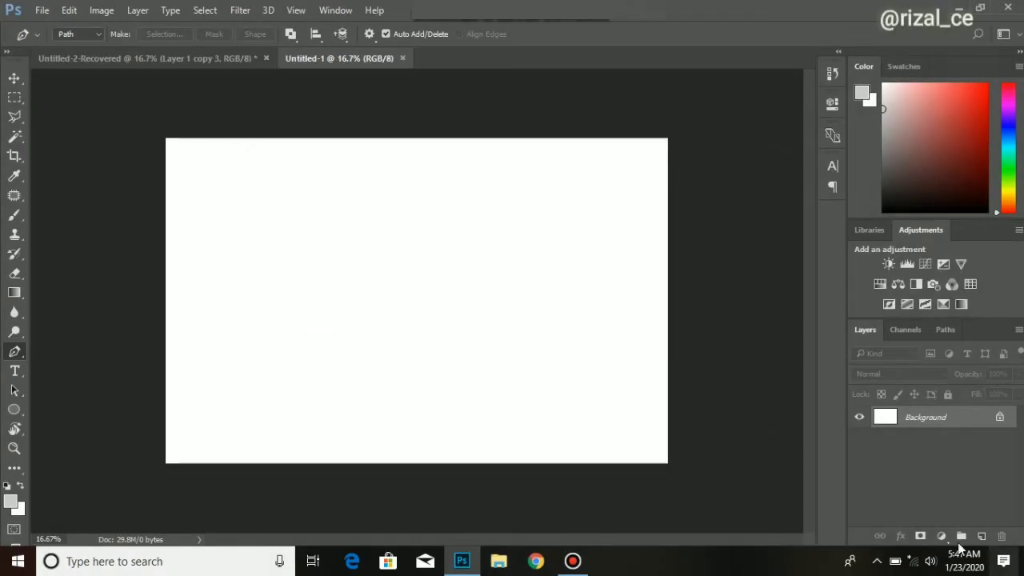
# Add a Solid Color fill layer in black (#000000) above the background
pyautogui.click(940, 539)
pyautogui.click(888, 537)
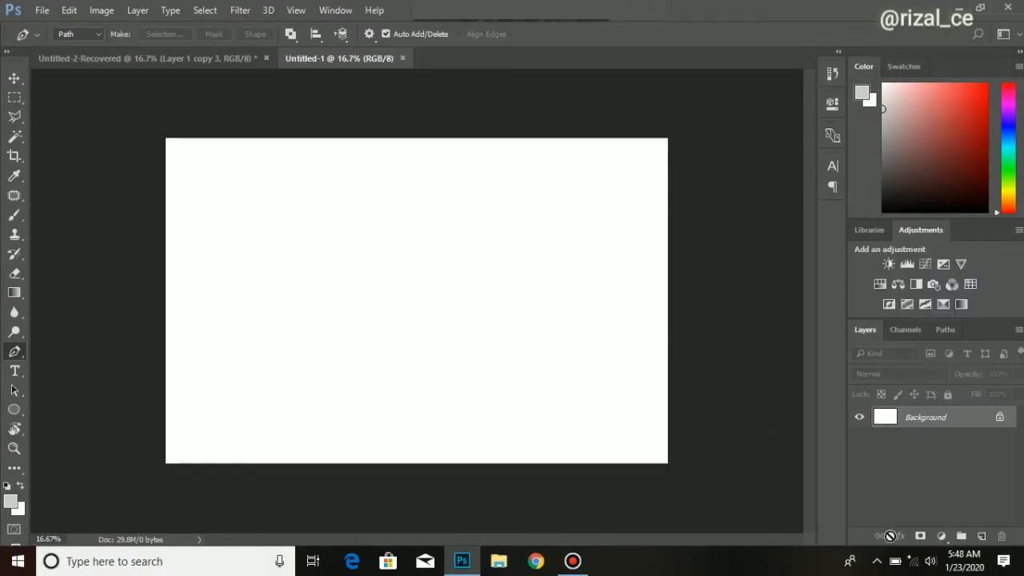
pyautogui.click(941, 538)
pyautogui.click(924, 211)
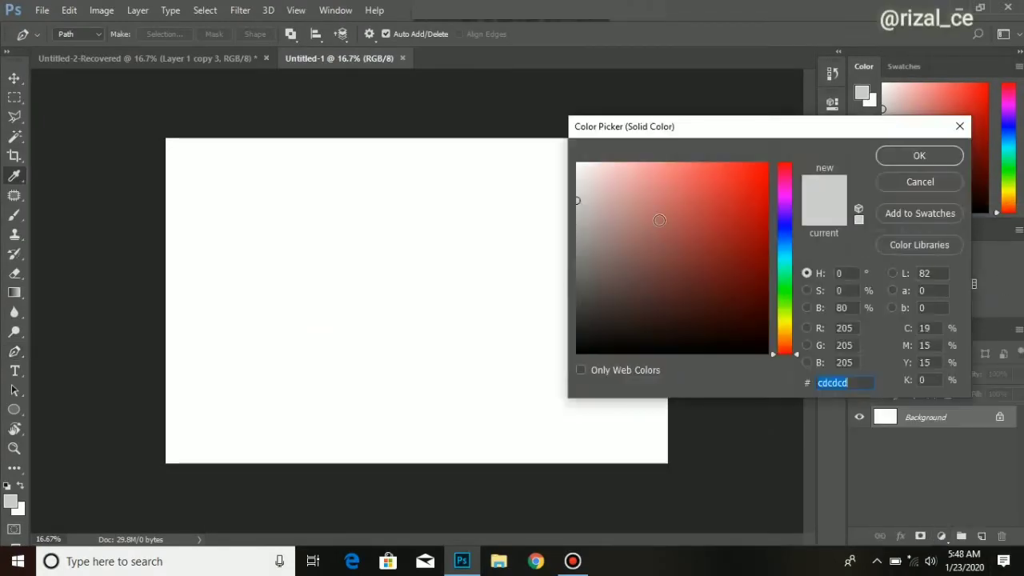
pyautogui.write('000000')
pyautogui.press('Return')
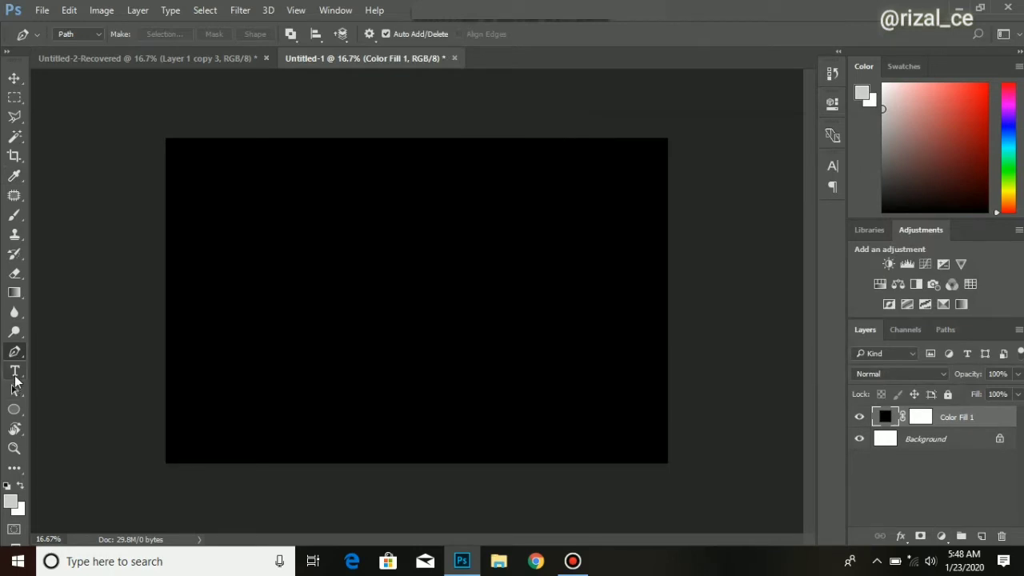
# Add the text HONDA in 72 pt Airstrike near the middle of the canvas
pyautogui.click(14, 371)
pyautogui.click(336, 33)
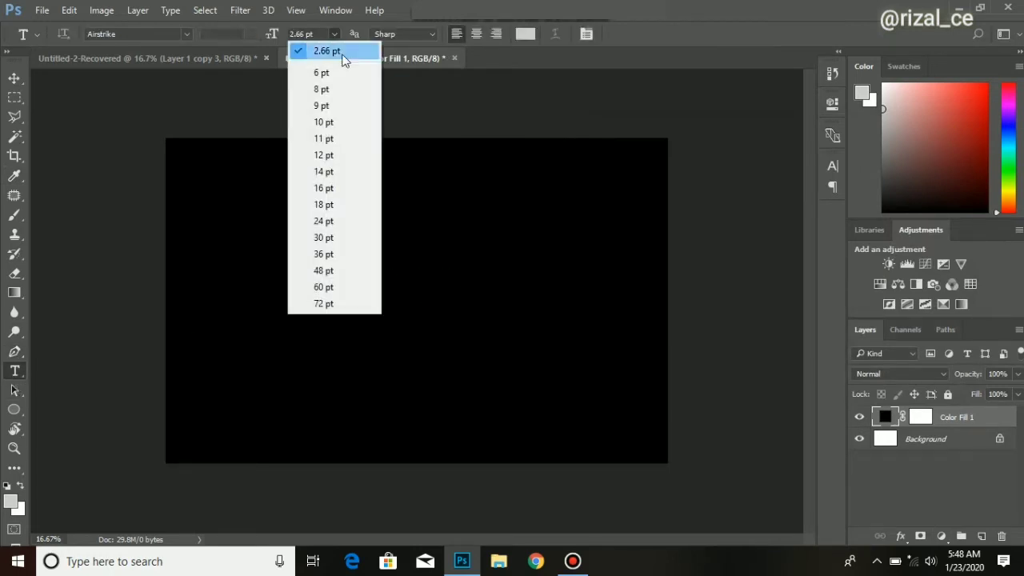
pyautogui.click(331, 304)
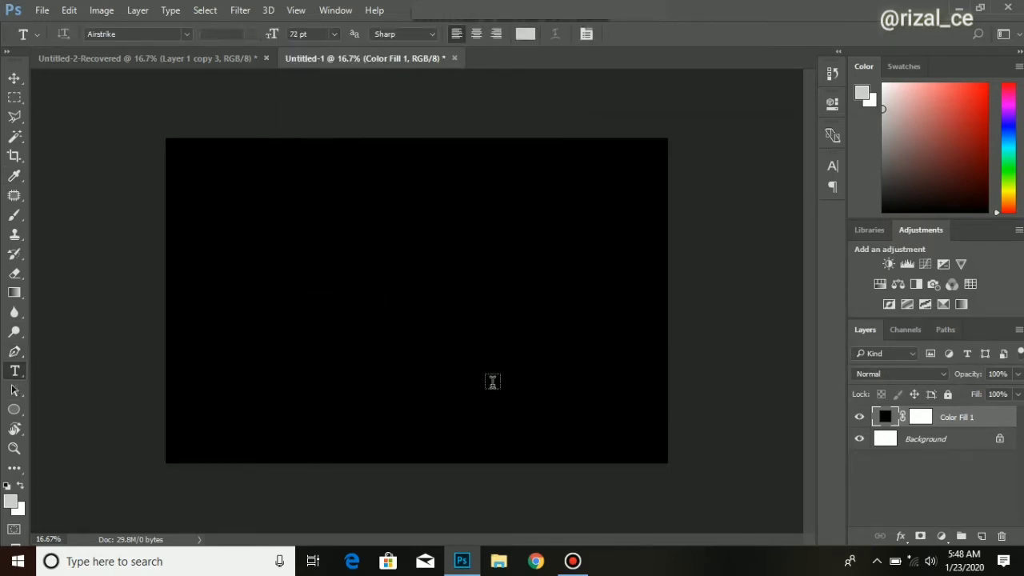
pyautogui.click(352, 293)
pyautogui.write('HO')
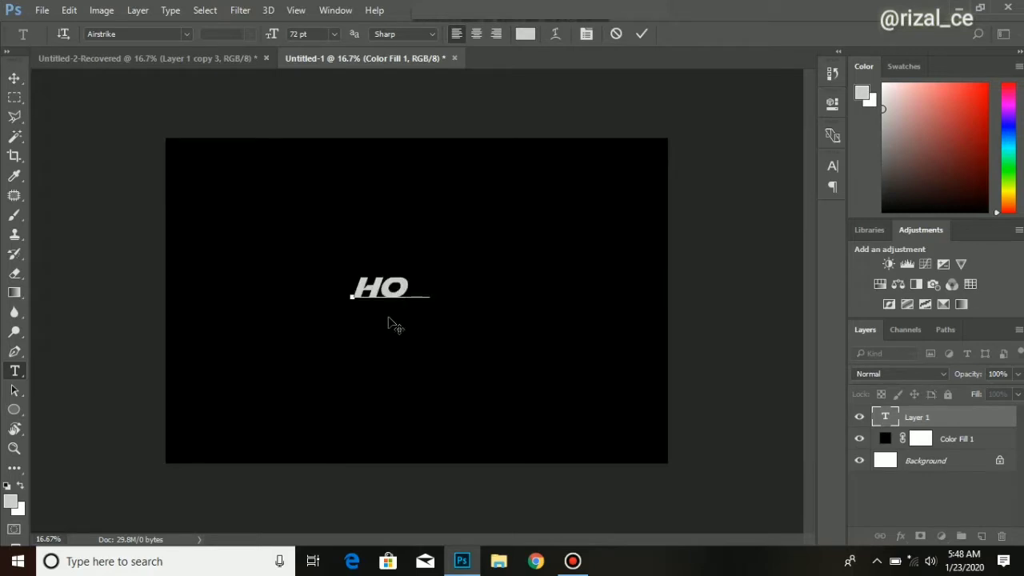
pyautogui.write('NDA')
# Set the colour of the whole HONDA text to white (#ffffff)
pyautogui.hotkey('ctrl', 'a')
pyautogui.click(525, 33)
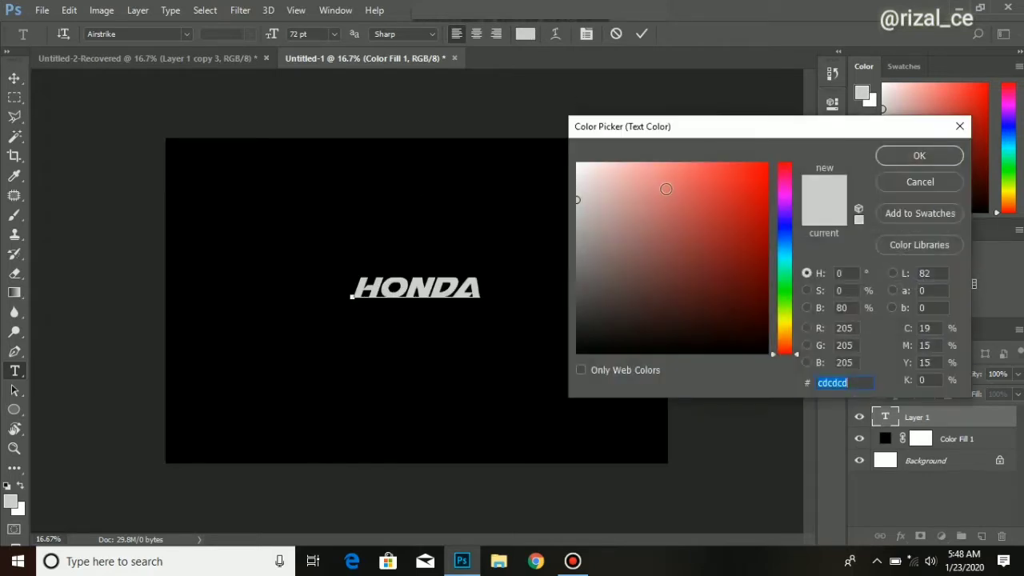
pyautogui.write('ffffff')
pyautogui.press('Return')
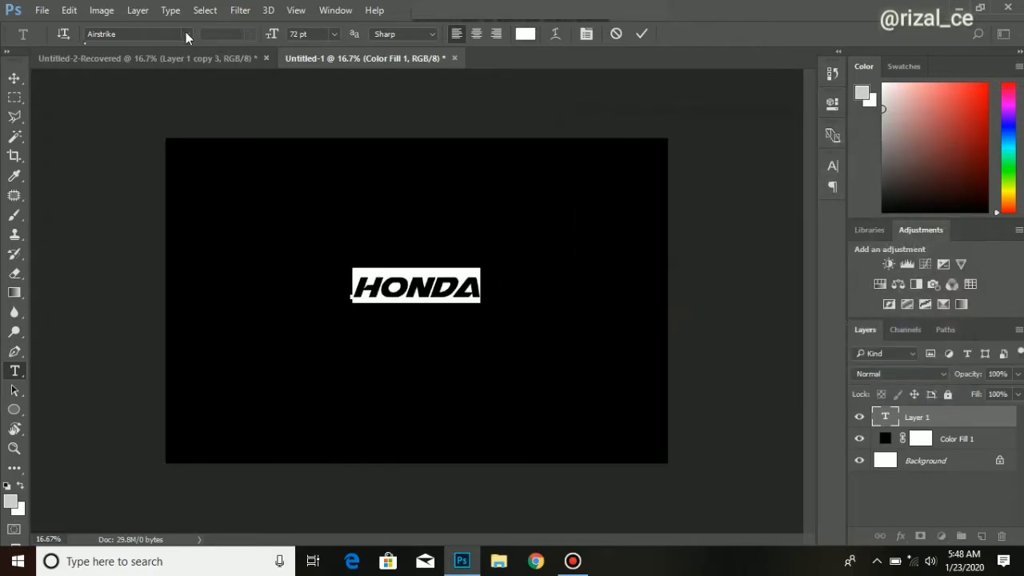
pyautogui.click(186, 34)
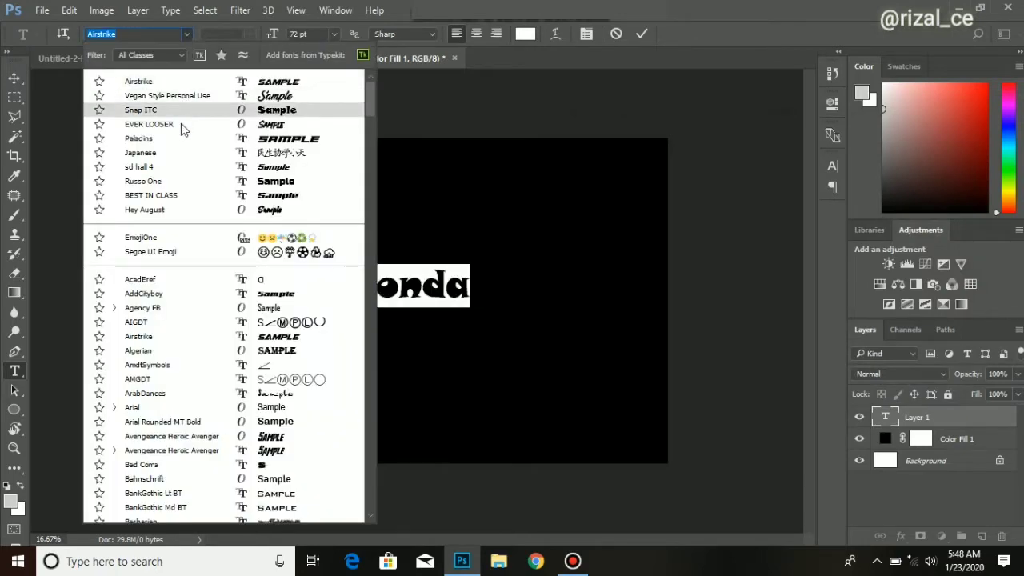
pyautogui.scroll(-2, 183, 146)
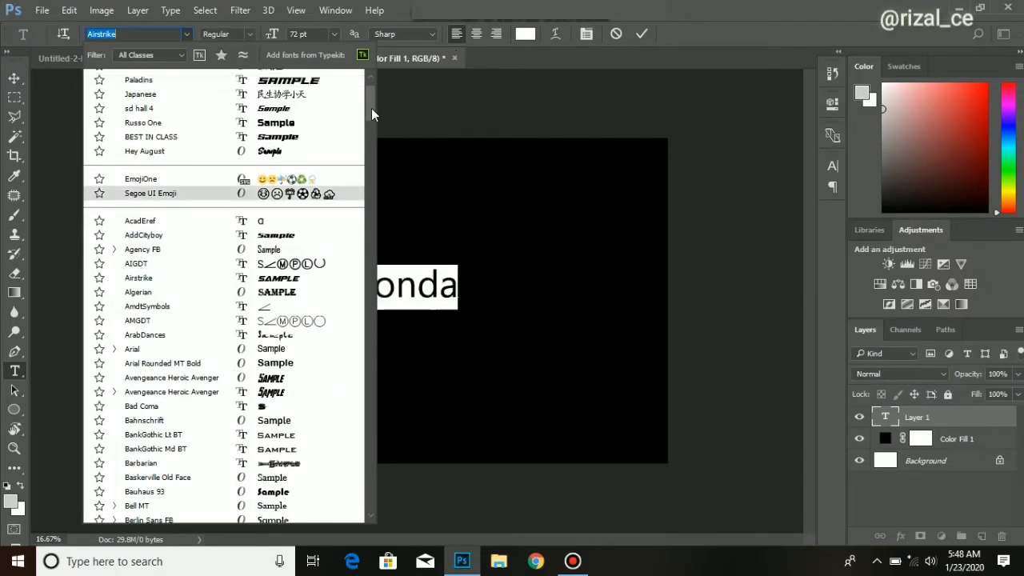
pyautogui.moveTo(372, 112); pyautogui.dragTo(373, 224)
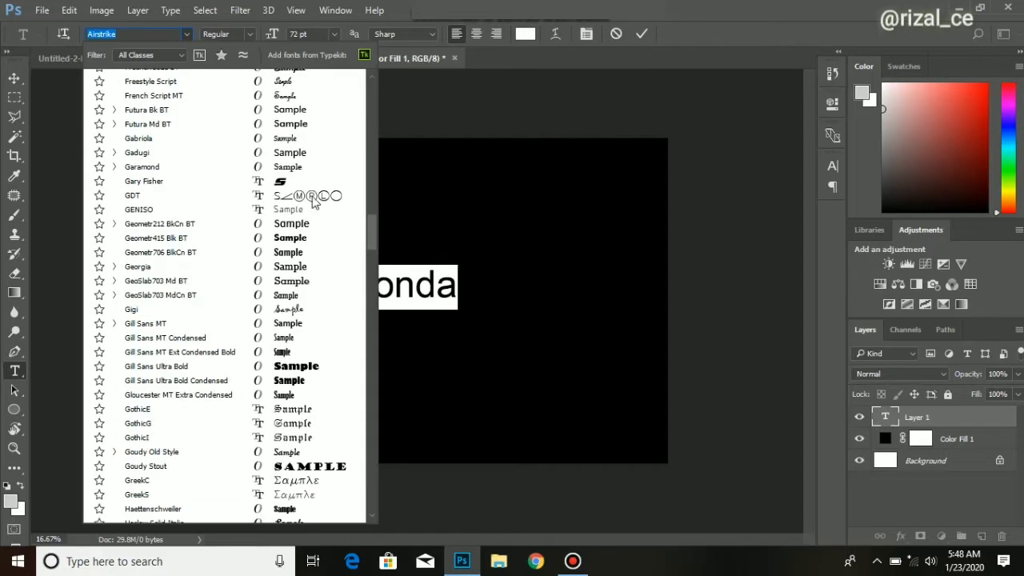
pyautogui.click(264, 181)
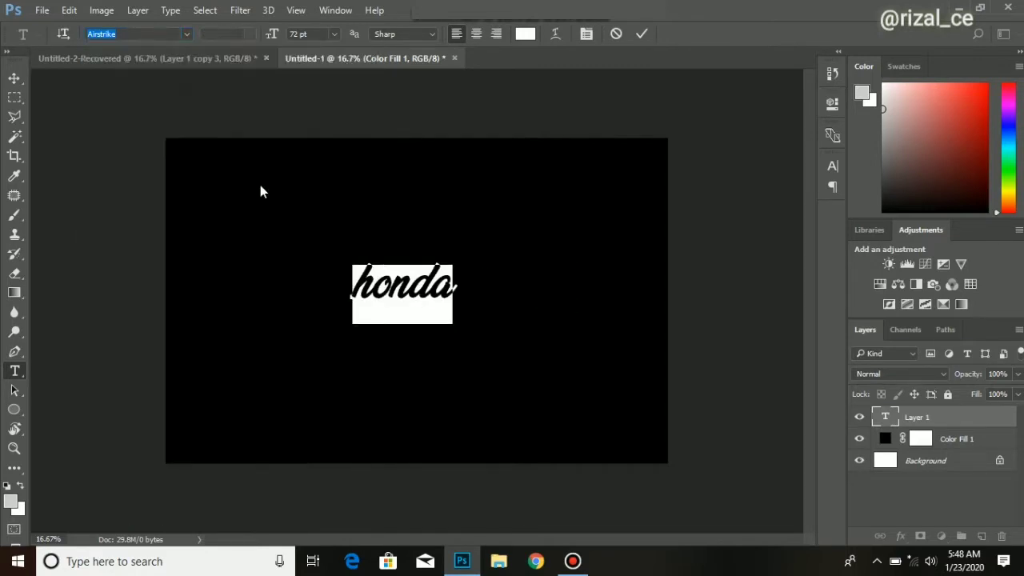
pyautogui.press('Return')
# Retype the word in capitals as HONDA and change its font to Gary Fisher
pyautogui.write('HONDA')
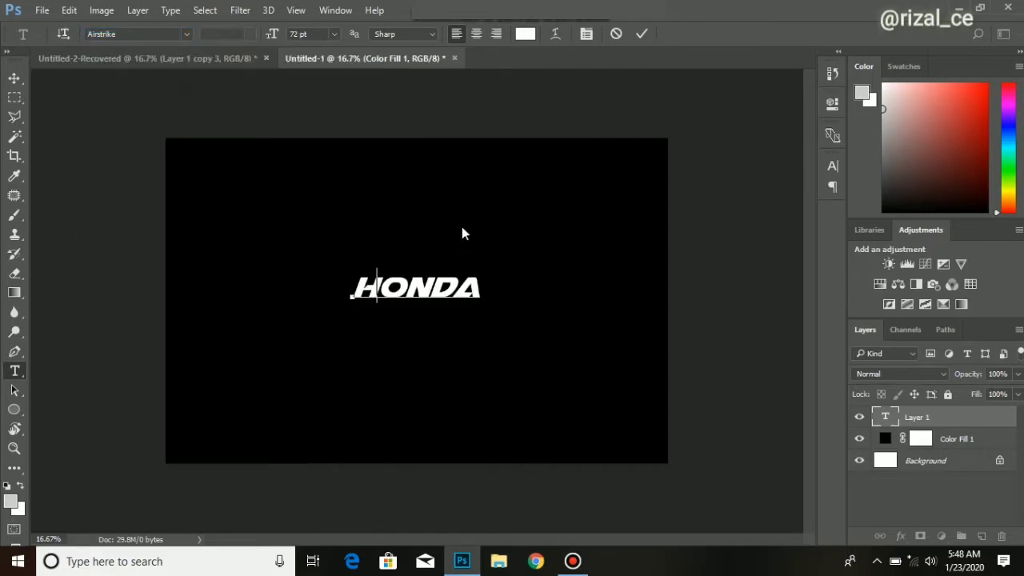
pyautogui.moveTo(474, 293); pyautogui.dragTo(333, 278)
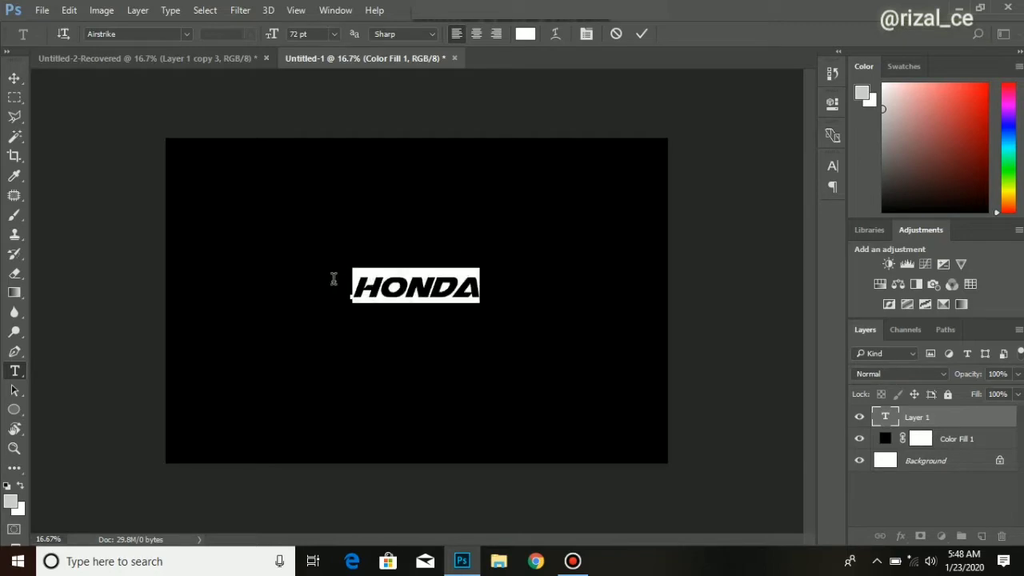
pyautogui.click(183, 31)
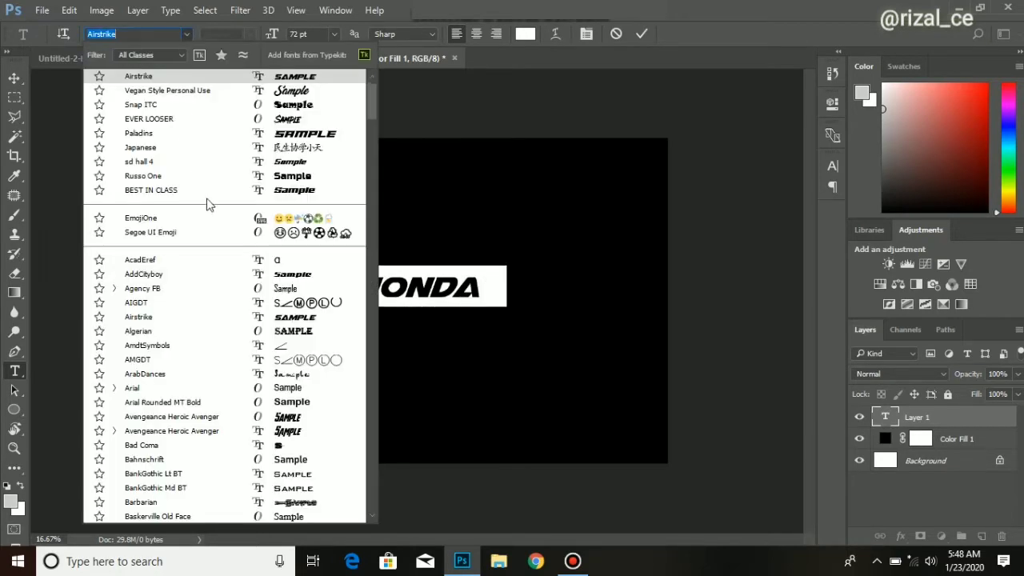
pyautogui.scroll(-10, 270, 360)
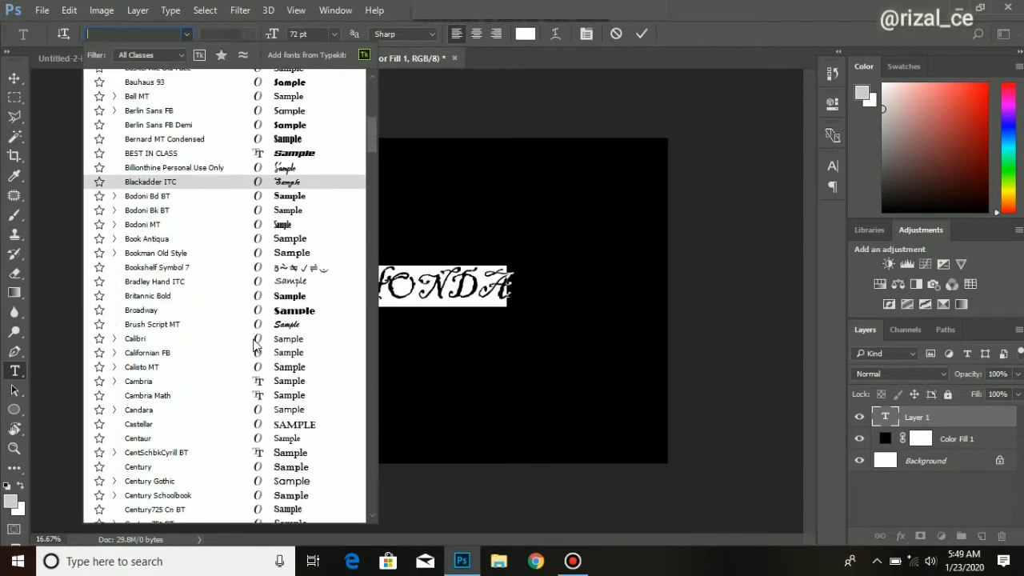
pyautogui.scroll(-15, 268, 385)
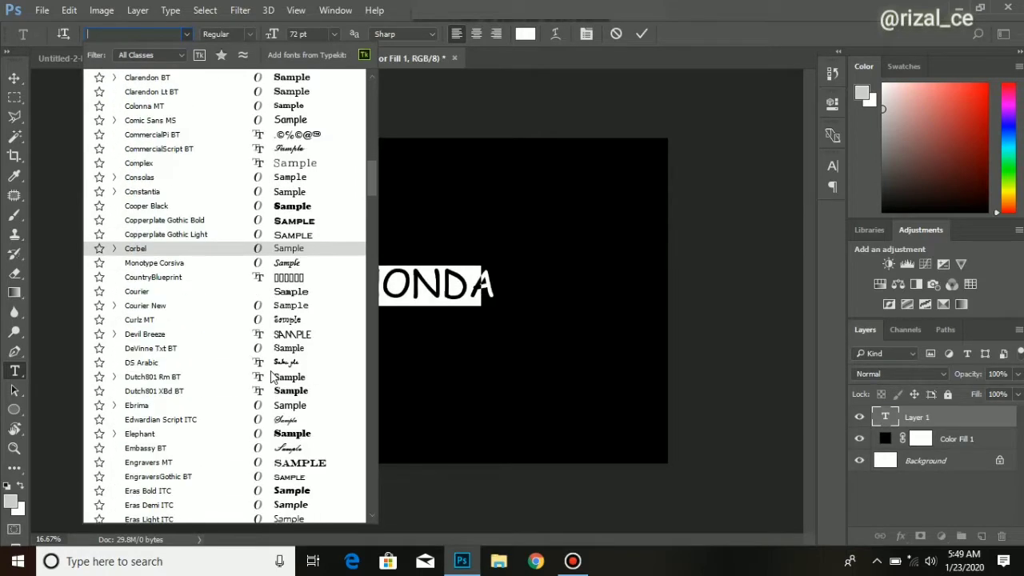
pyautogui.scroll(-5, 270, 376)
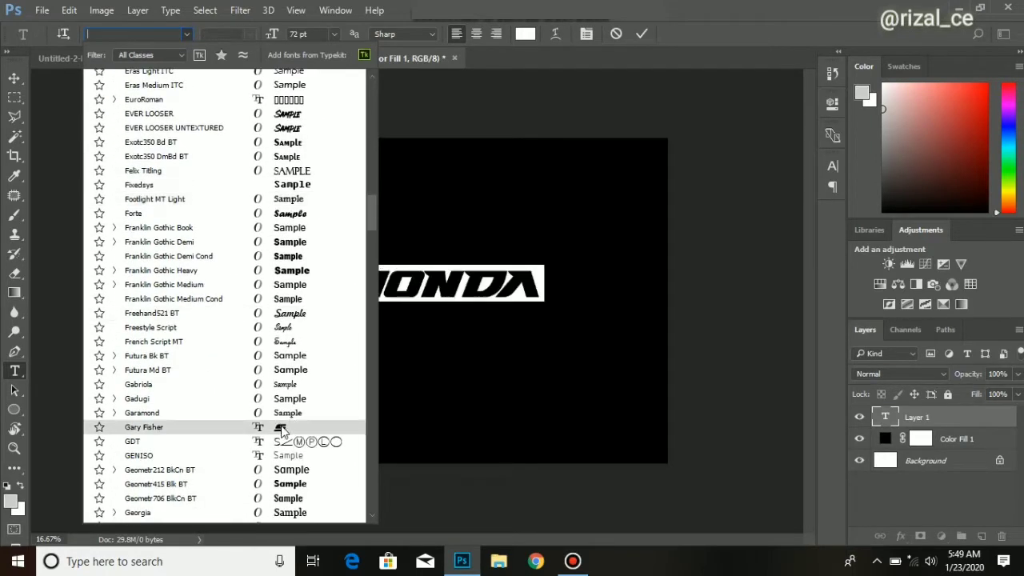
pyautogui.click(280, 430)
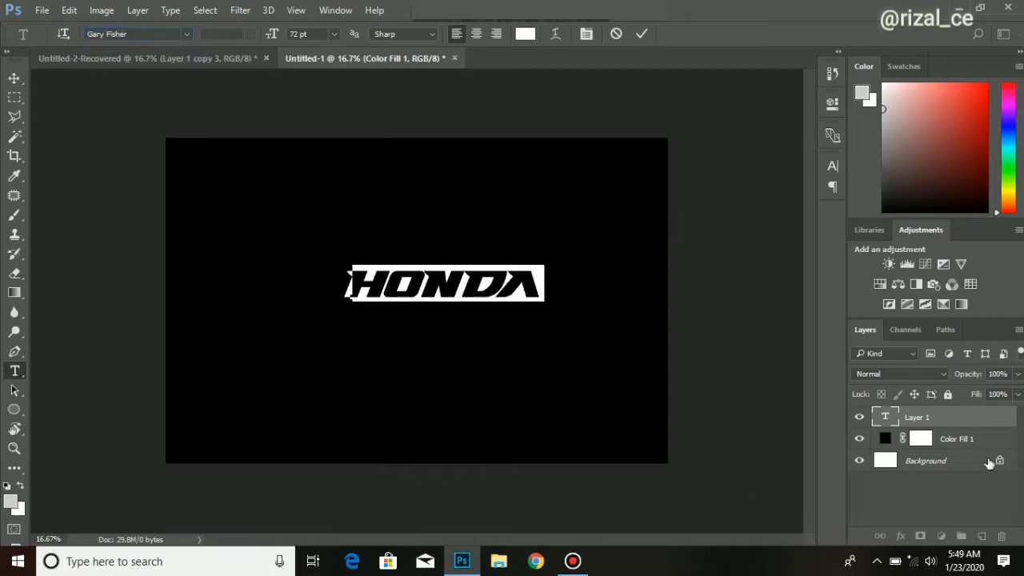
pyautogui.click(457, 352)
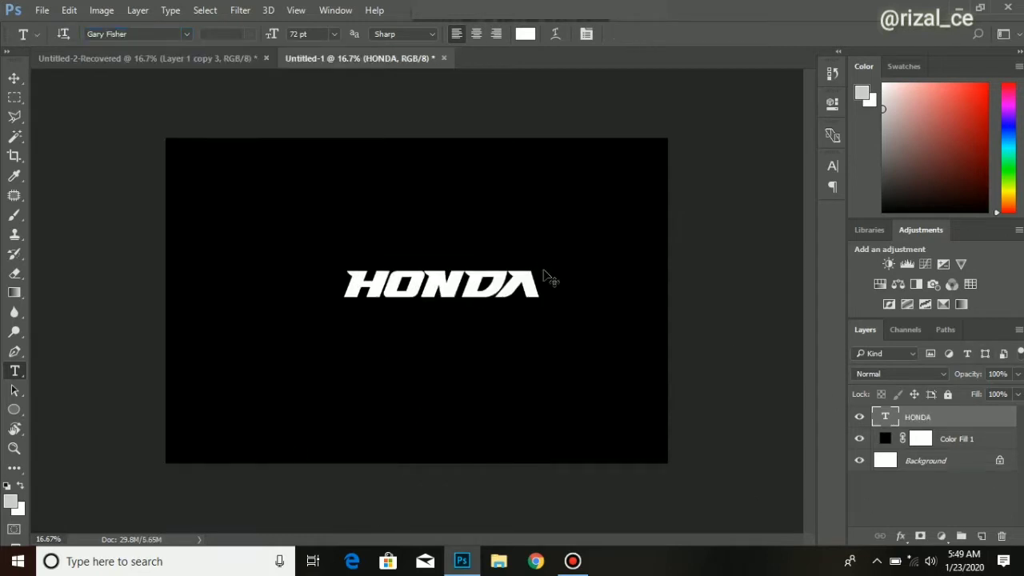
# Enlarge the HONDA text with Free Transform and skew it vertically by about -4.6° so it slopes upward to the right
pyautogui.hotkey('ctrl', 't')
pyautogui.moveTo(514, 285)
pyautogui.mouseDown()
pyautogui.moveTo(472, 303)
pyautogui.moveTo(555, 253)
pyautogui.moveTo(500, 289)
pyautogui.mouseUp()
pyautogui.moveTo(532, 333); pyautogui.dragTo(534, 318)
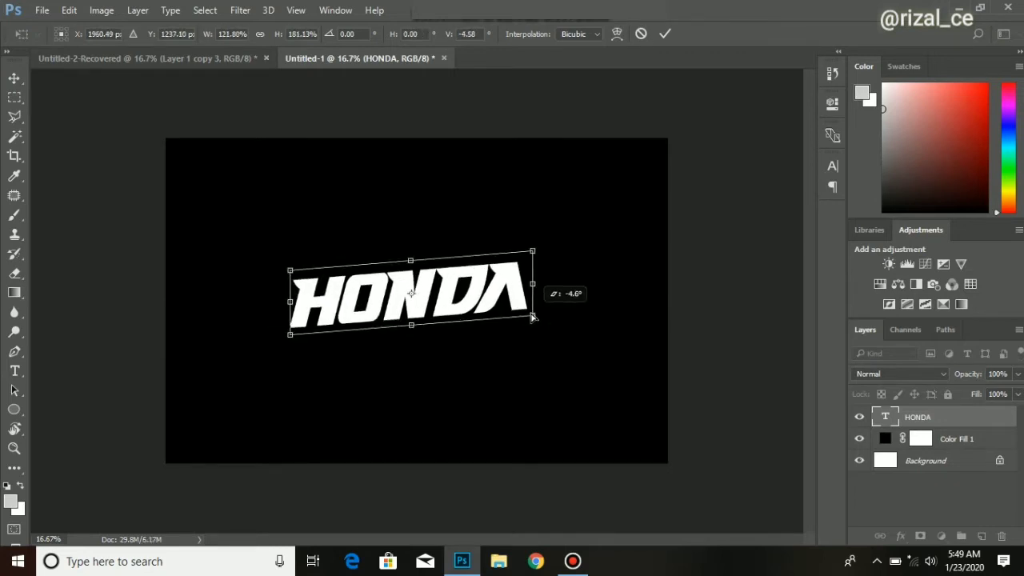
pyautogui.moveTo(534, 253); pyautogui.dragTo(318, 256)
pyautogui.press('Return')
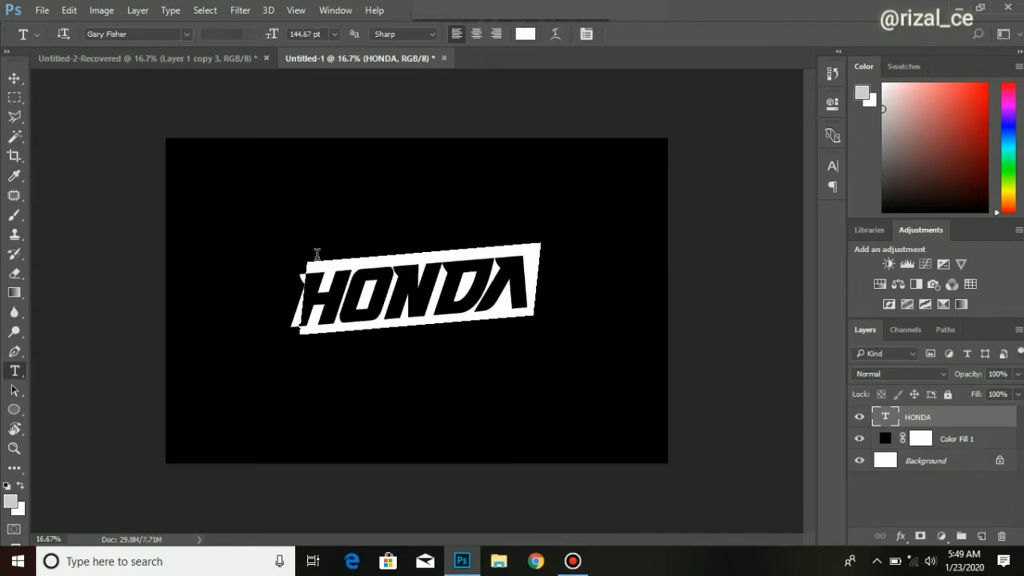
pyautogui.click(555, 33)
pyautogui.click(664, 125)
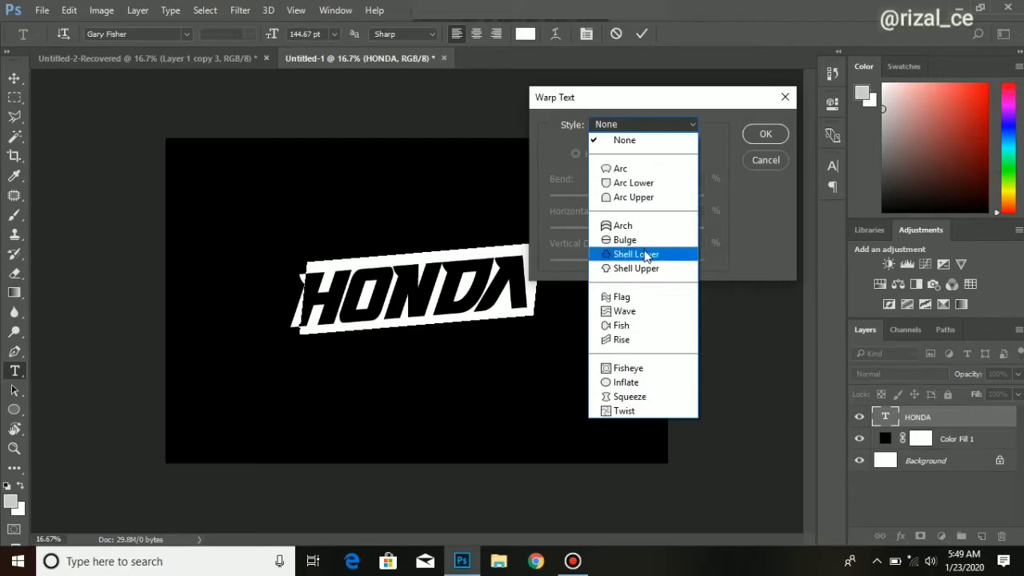
pyautogui.click(637, 300)
pyautogui.moveTo(651, 202); pyautogui.dragTo(640, 199)
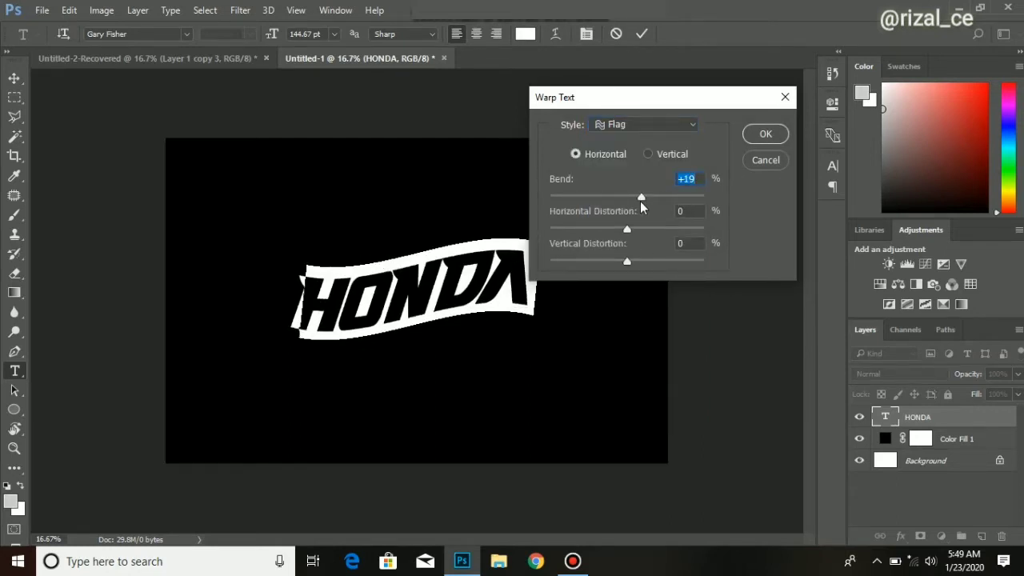
pyautogui.click(765, 135)
pyautogui.hotkey('ctrl', 'Return')
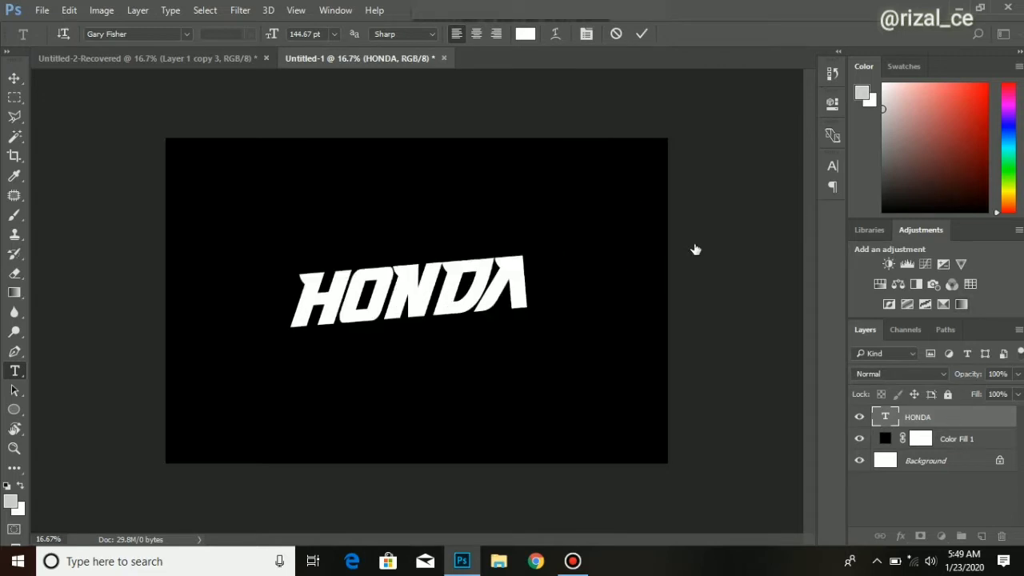
# Duplicate the HONDA text layer directly beneath the original and change the copy's wording to LANANG
pyautogui.hotkey('ctrl', 'j')
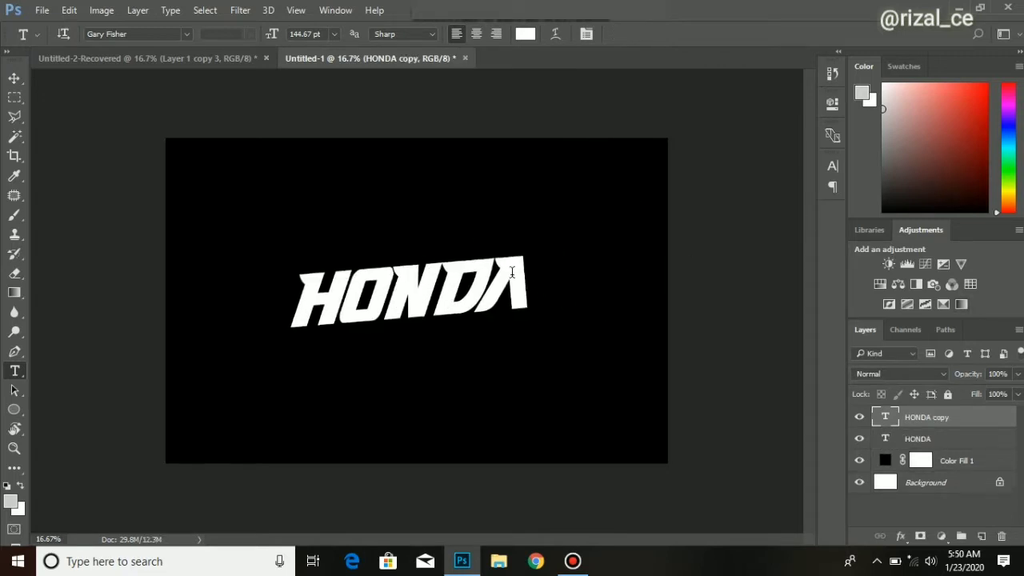
pyautogui.hotkey('ctrl', 'z')
pyautogui.moveTo(531, 284); pyautogui.dragTo(194, 322)
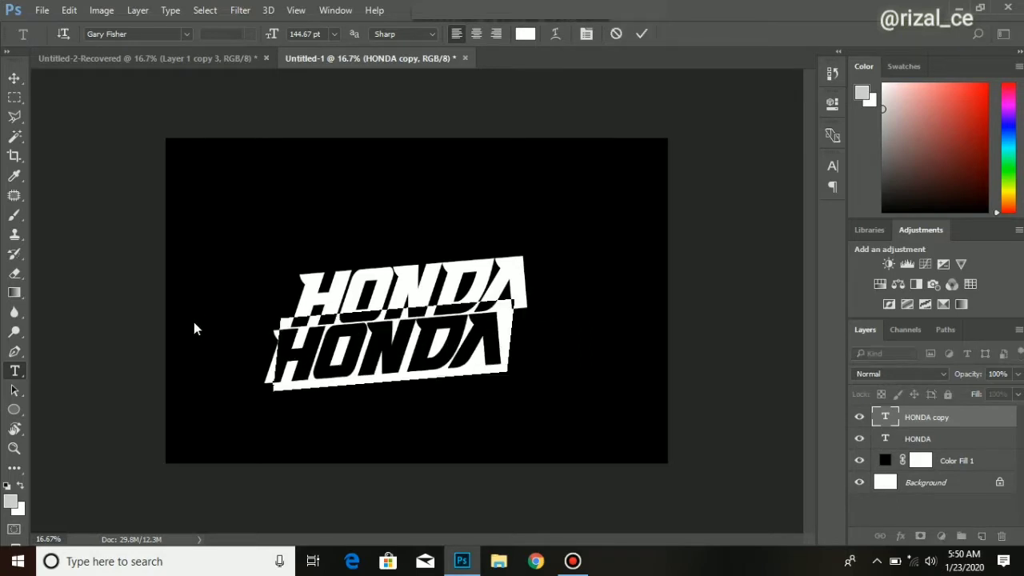
pyautogui.write('LANANG')
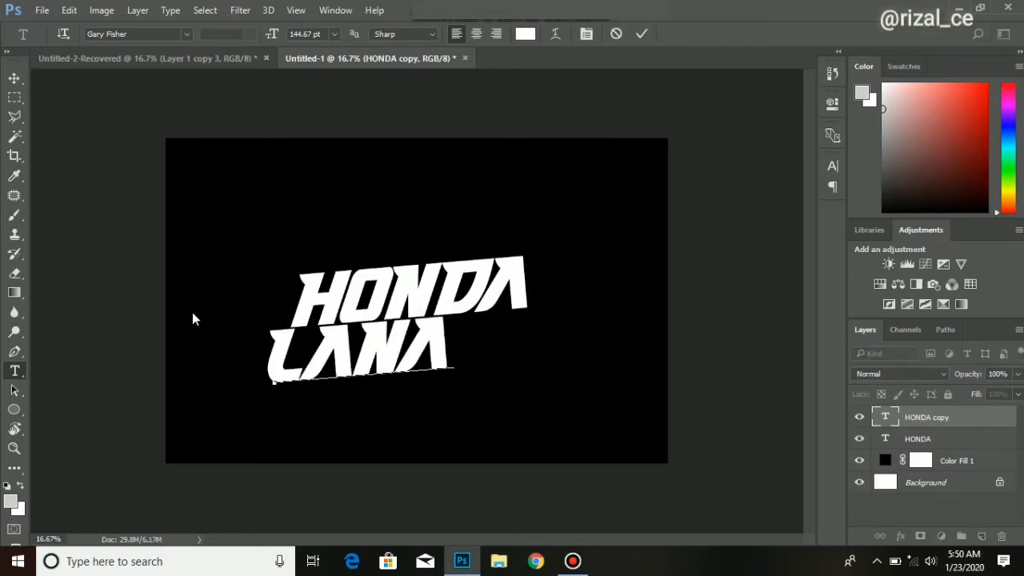
pyautogui.click(958, 417)
pyautogui.press('v')
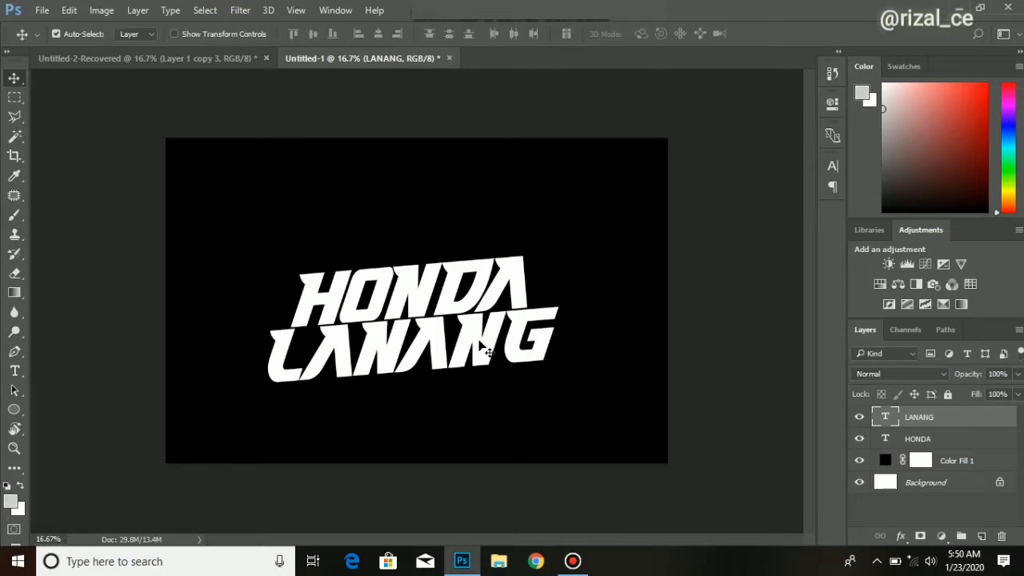
# Nudge the LANANG text slightly down and to the left beneath HONDA
pyautogui.moveTo(477, 340); pyautogui.dragTo(477, 346)
pyautogui.scroll(-6, 220, 323)
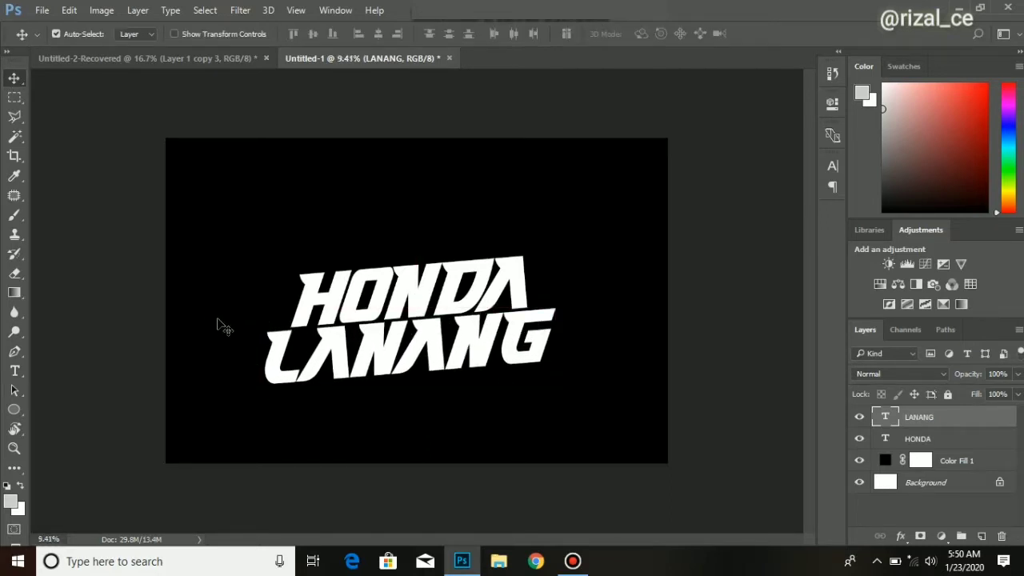
pyautogui.scroll(7, 454, 404)
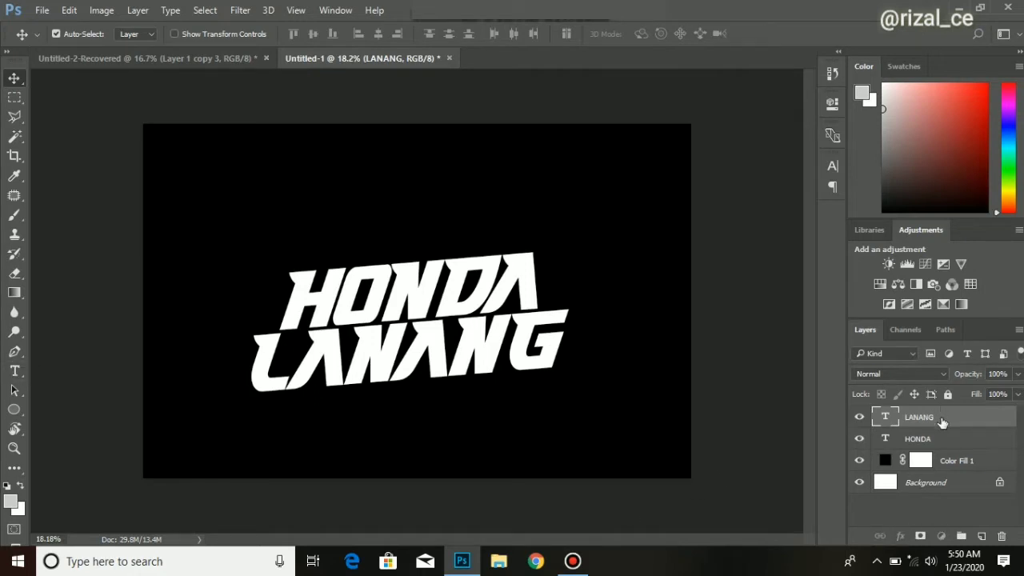
# Place the LANANG text layer in its own new group and add a Gradient Overlay to the text
pyautogui.moveTo(942, 422); pyautogui.dragTo(961, 536)
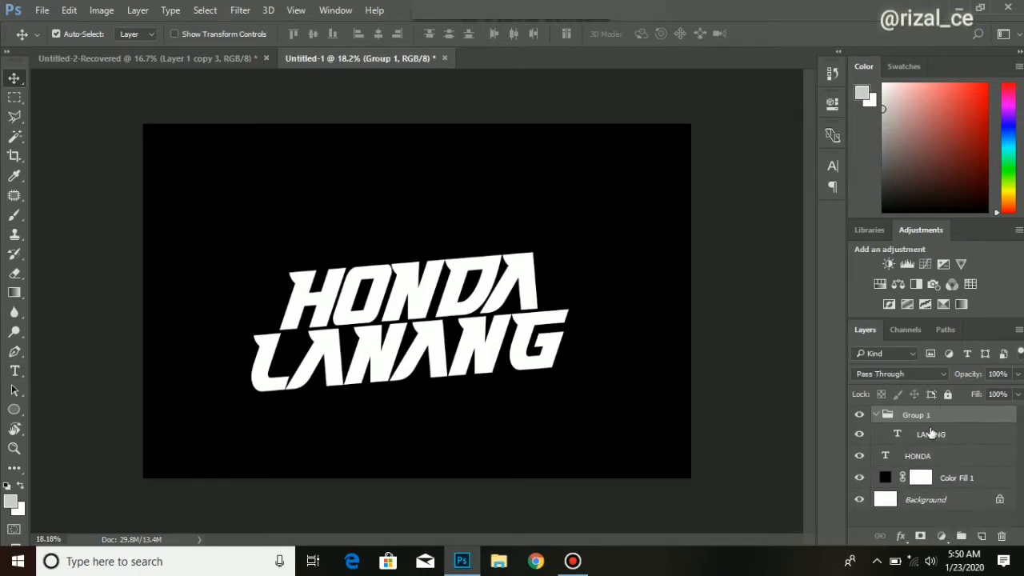
pyautogui.click(901, 539)
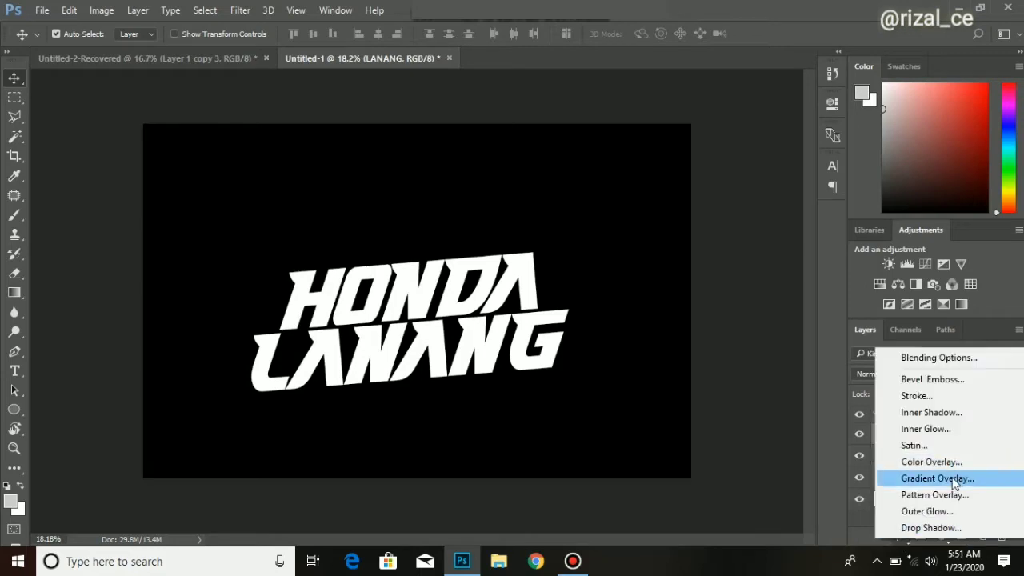
pyautogui.click(952, 481)
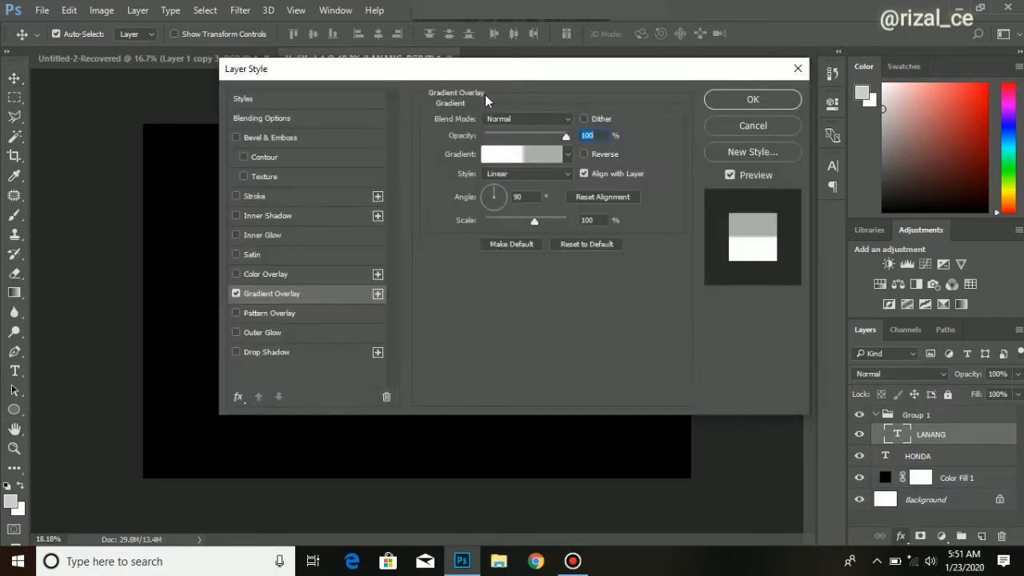
pyautogui.moveTo(445, 64); pyautogui.dragTo(705, 22)
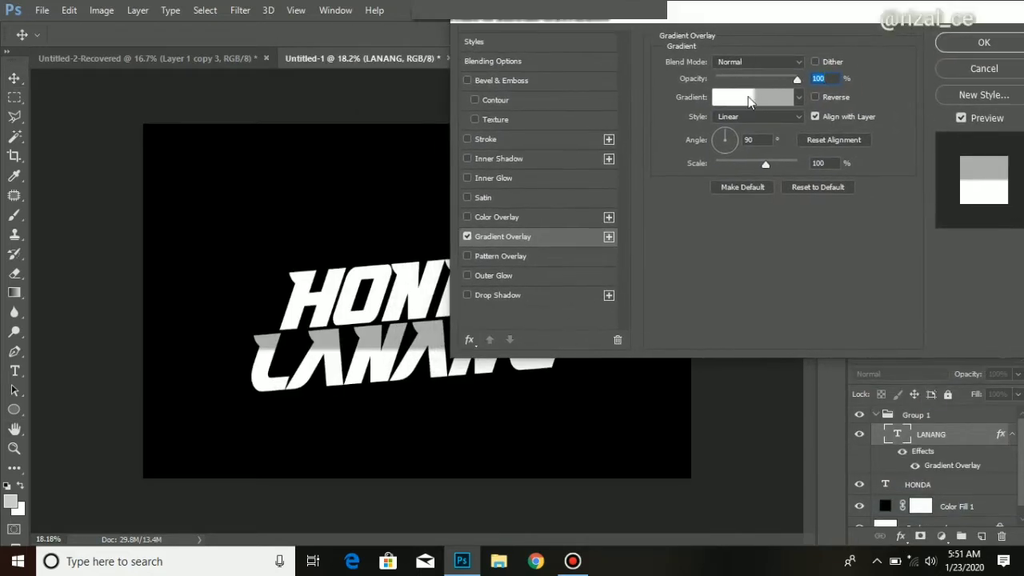
# Edit the overlay gradient to run from gray to white with the white stop at 59%, and set the overlay scale to 10%
pyautogui.click(752, 98)
pyautogui.moveTo(796, 338)
pyautogui.mouseDown()
pyautogui.moveTo(689, 339)
pyautogui.moveTo(773, 350)
pyautogui.moveTo(756, 343)
pyautogui.moveTo(810, 338)
pyautogui.mouseUp()
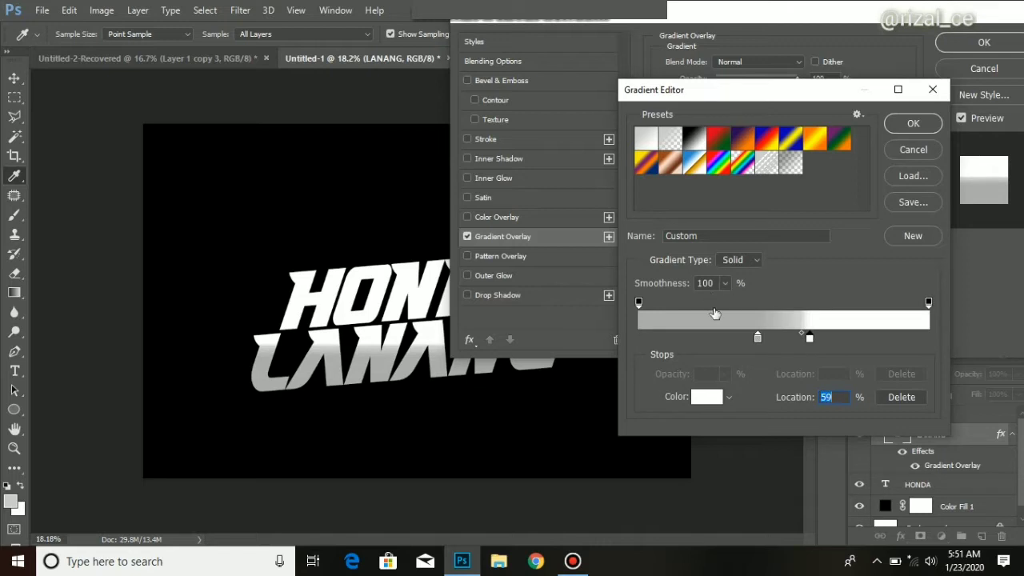
pyautogui.moveTo(759, 94); pyautogui.dragTo(900, 195)
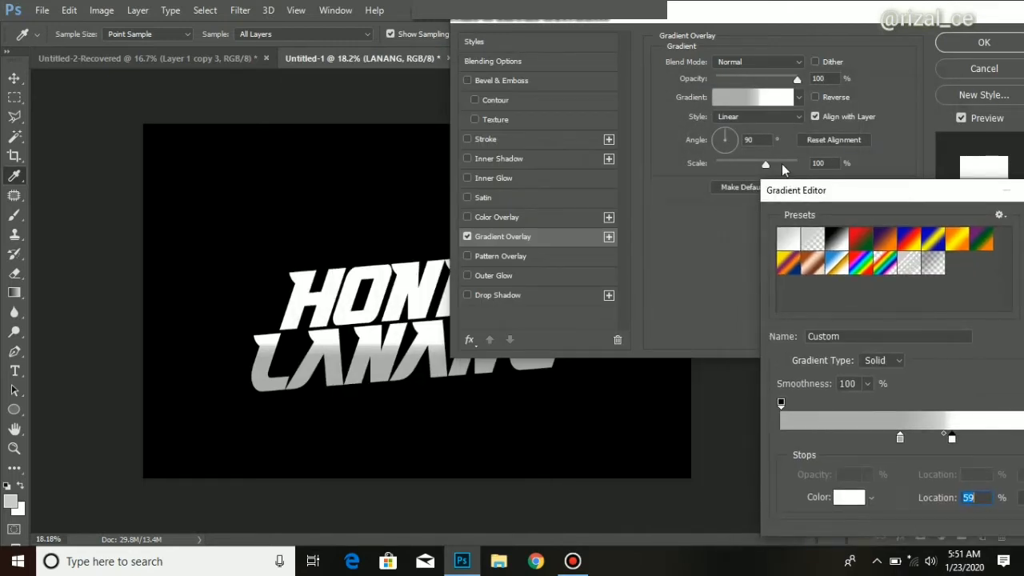
pyautogui.moveTo(792, 190); pyautogui.dragTo(614, 198)
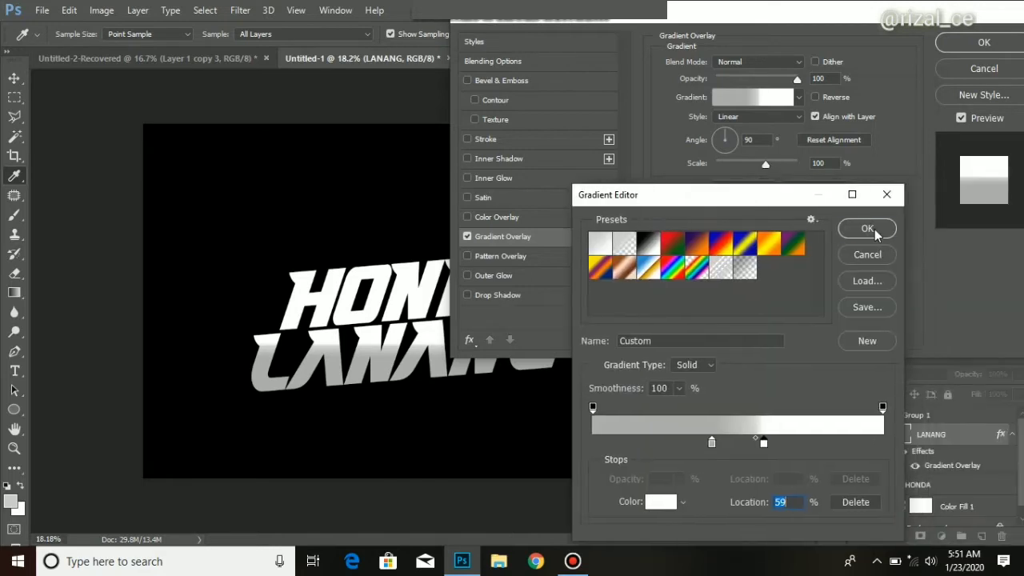
pyautogui.click(868, 229)
pyautogui.moveTo(769, 164); pyautogui.dragTo(693, 178)
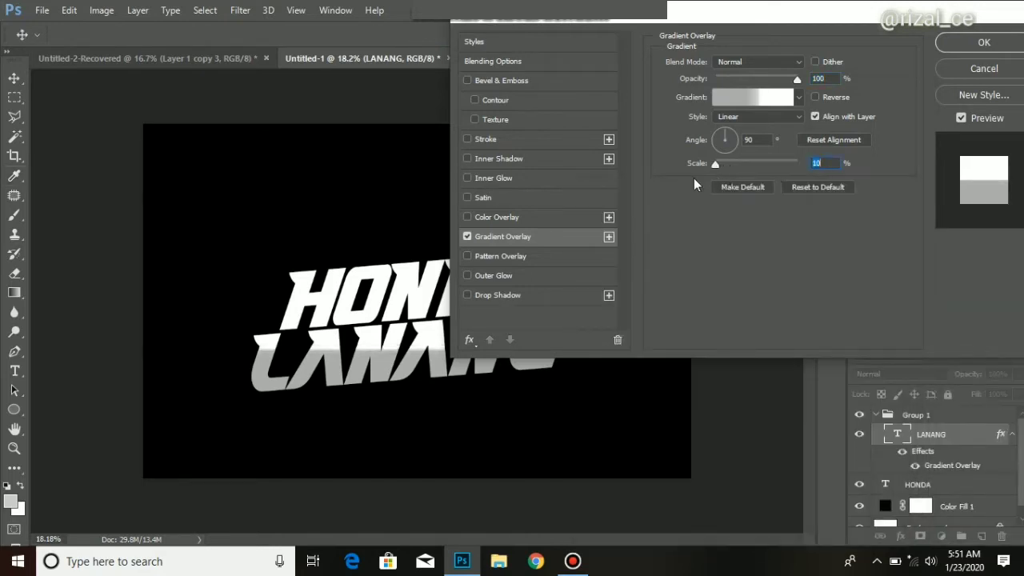
# Try the Angle style, the Linear Burn blend mode and the Reverse option on the LANANG gradient overlay
pyautogui.click(765, 116)
pyautogui.click(761, 145)
pyautogui.click(773, 119)
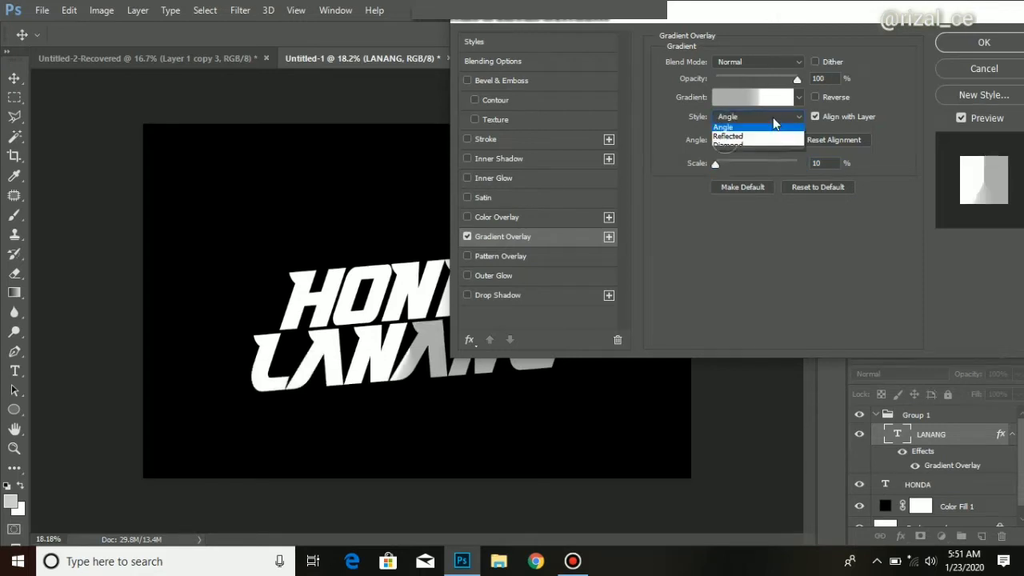
pyautogui.click(767, 120)
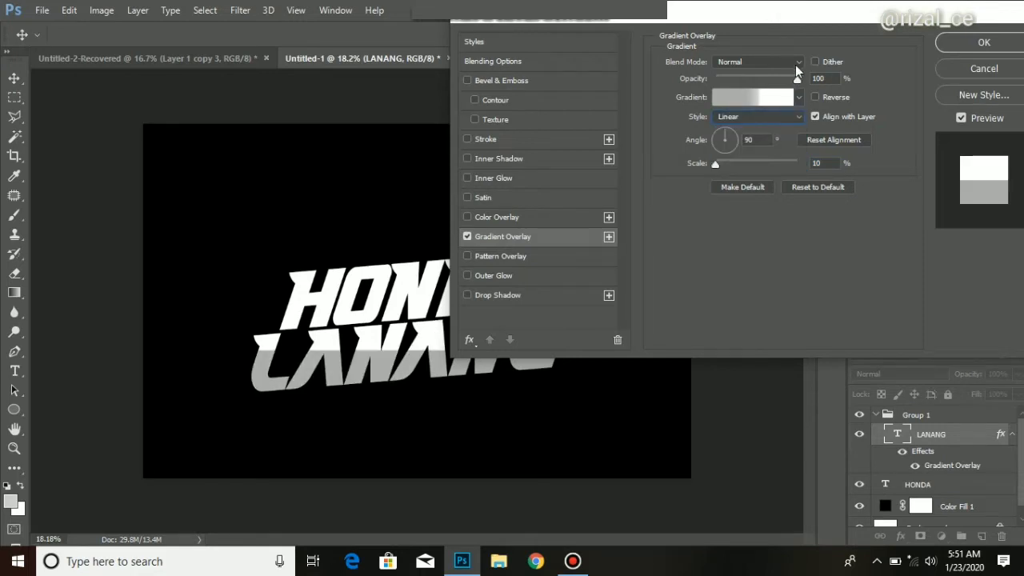
pyautogui.click(799, 60)
pyautogui.click(768, 110)
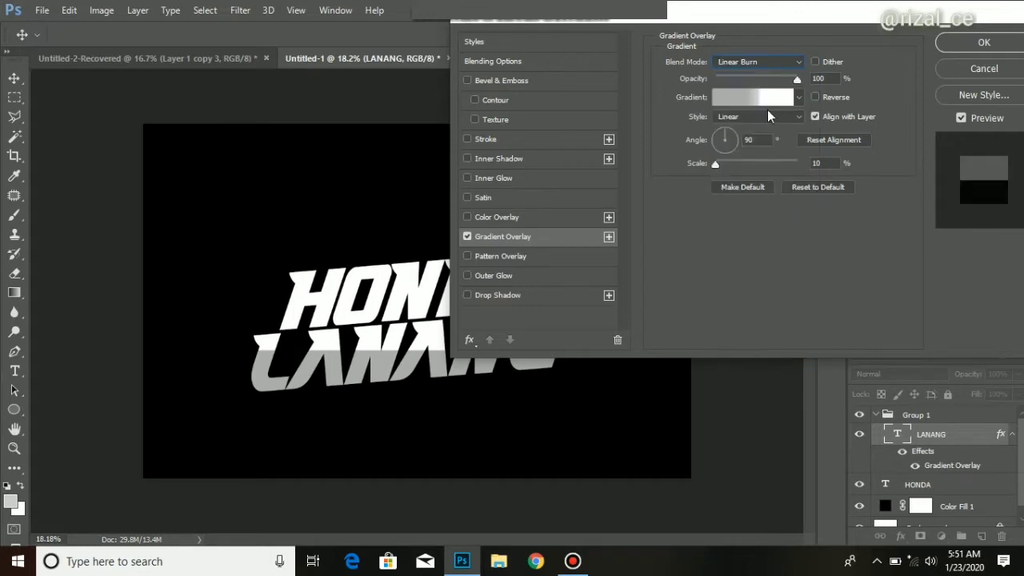
pyautogui.click(792, 63)
pyautogui.click(768, 72)
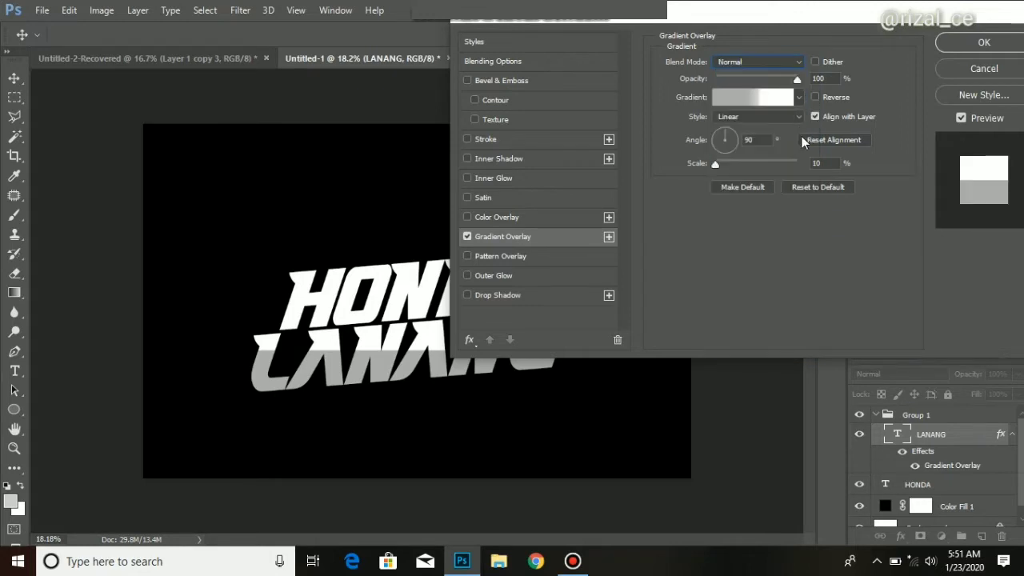
pyautogui.click(814, 97)
pyautogui.click(814, 97)
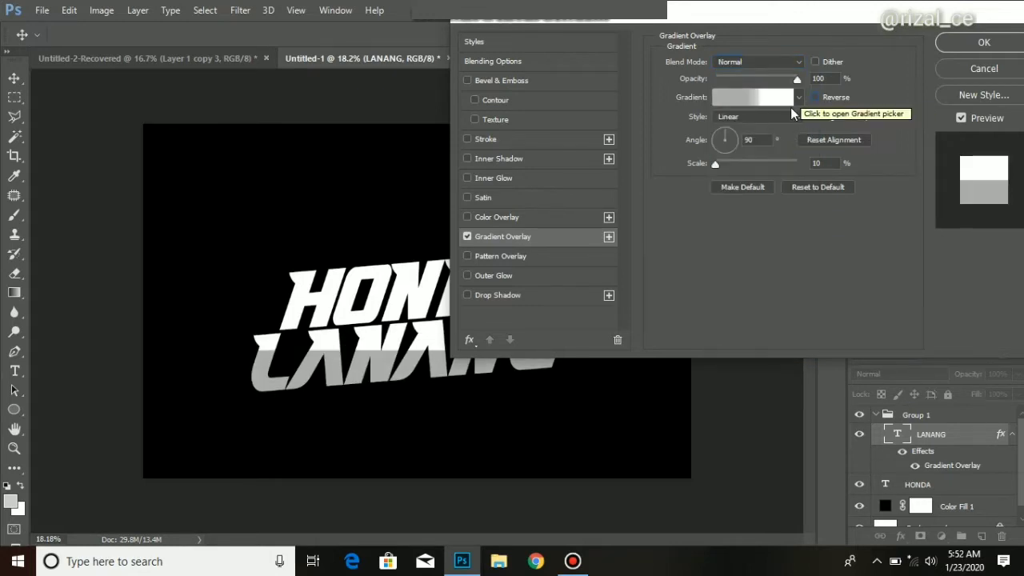
# Set the LANANG gradient overlay's angle to 101° and apply the effect
pyautogui.moveTo(730, 139); pyautogui.dragTo(725, 136)
pyautogui.click(981, 44)
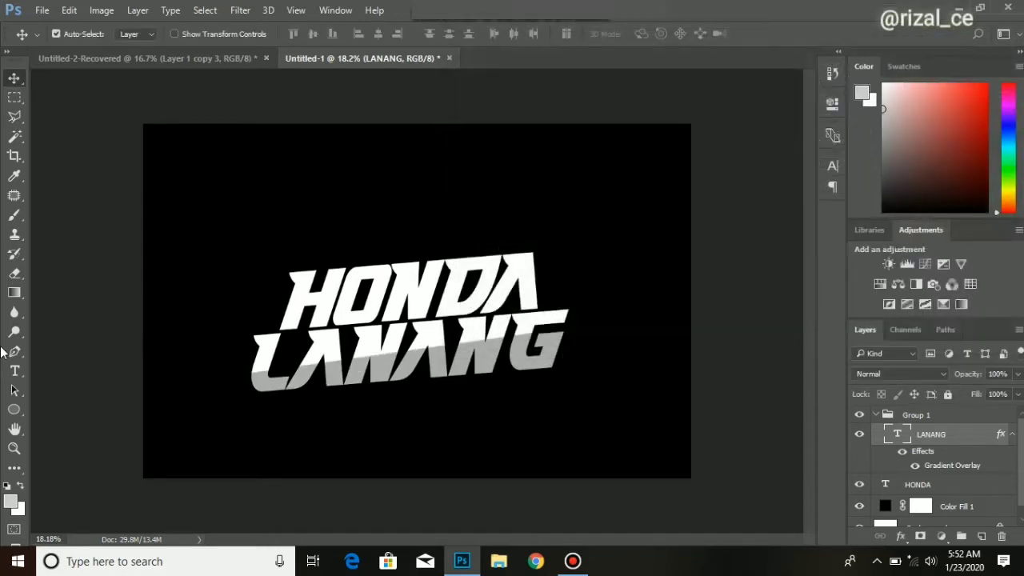
# Add a white 12 px Stroke effect positioned Inside to the group containing LANANG
pyautogui.click(913, 416)
pyautogui.click(901, 536)
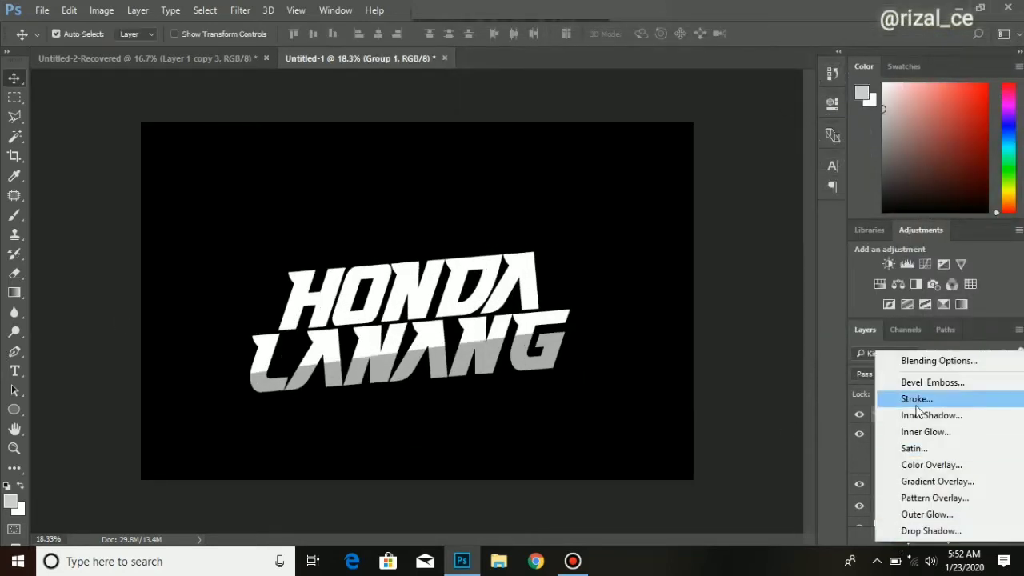
pyautogui.click(695, 417)
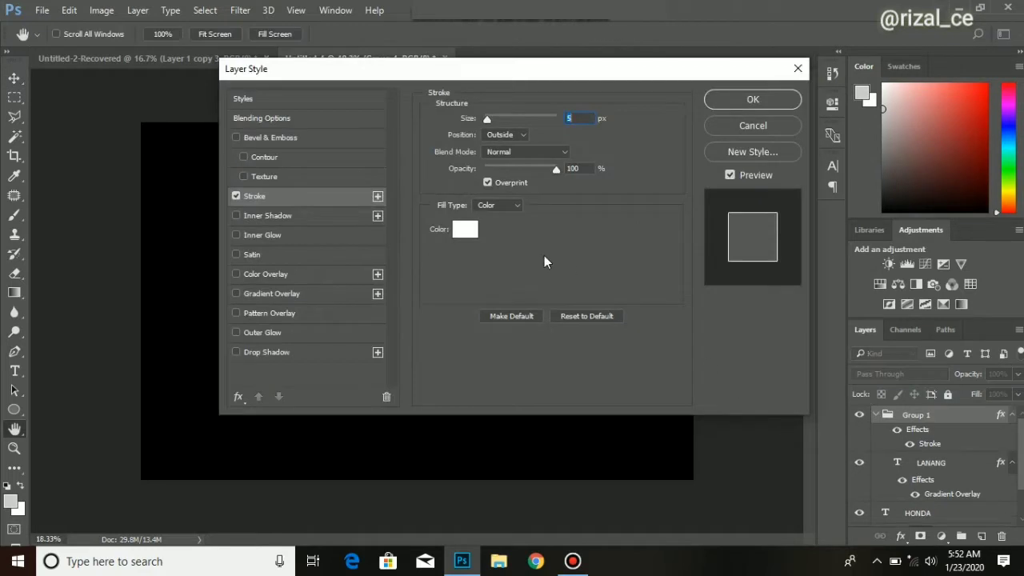
pyautogui.click(509, 135)
pyautogui.click(503, 157)
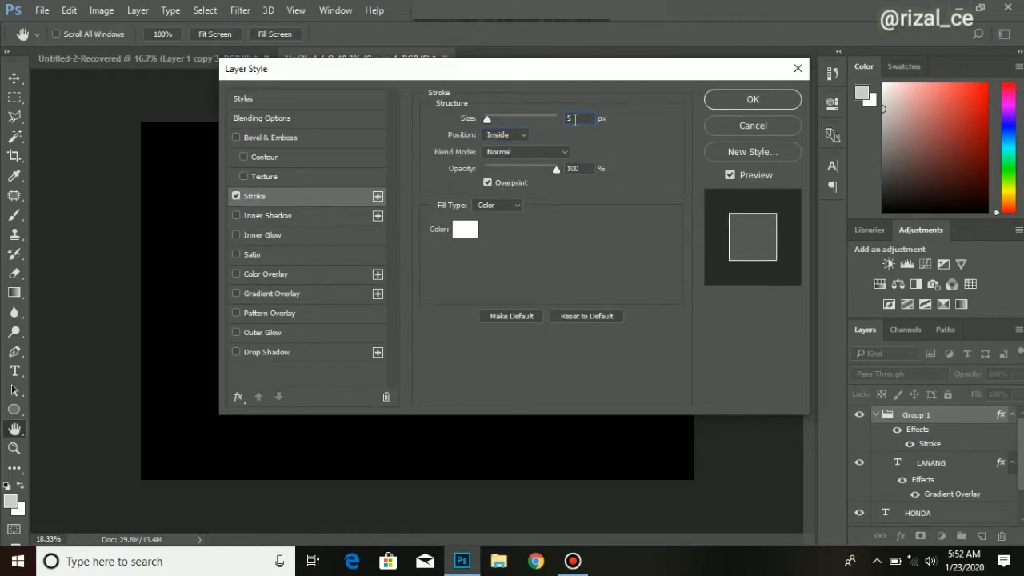
pyautogui.write('12')
pyautogui.press('Return')
# Increase the stroke size on the LANANG group to 18 px
pyautogui.scroll(3, 412, 384)
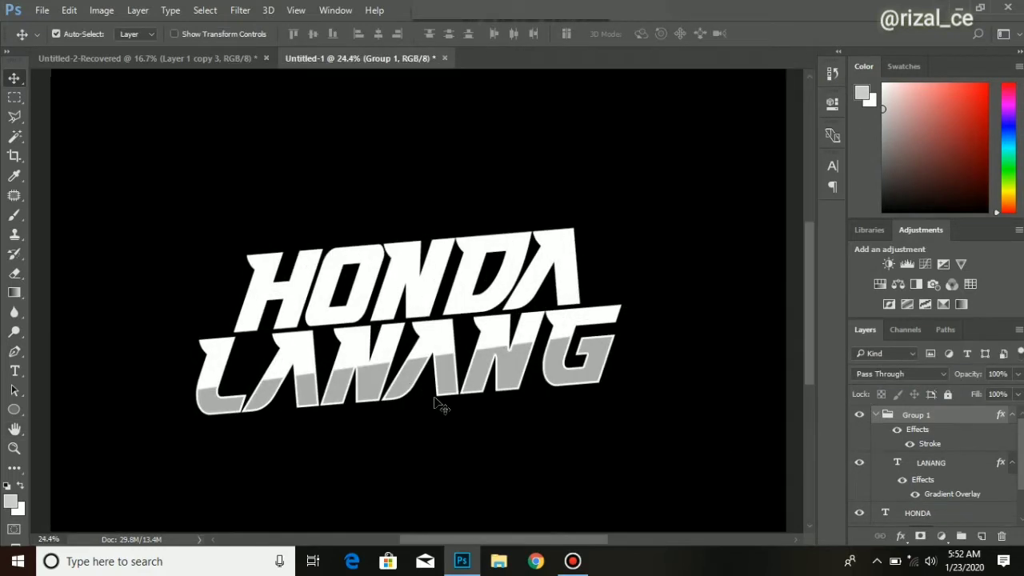
pyautogui.doubleClick(928, 444)
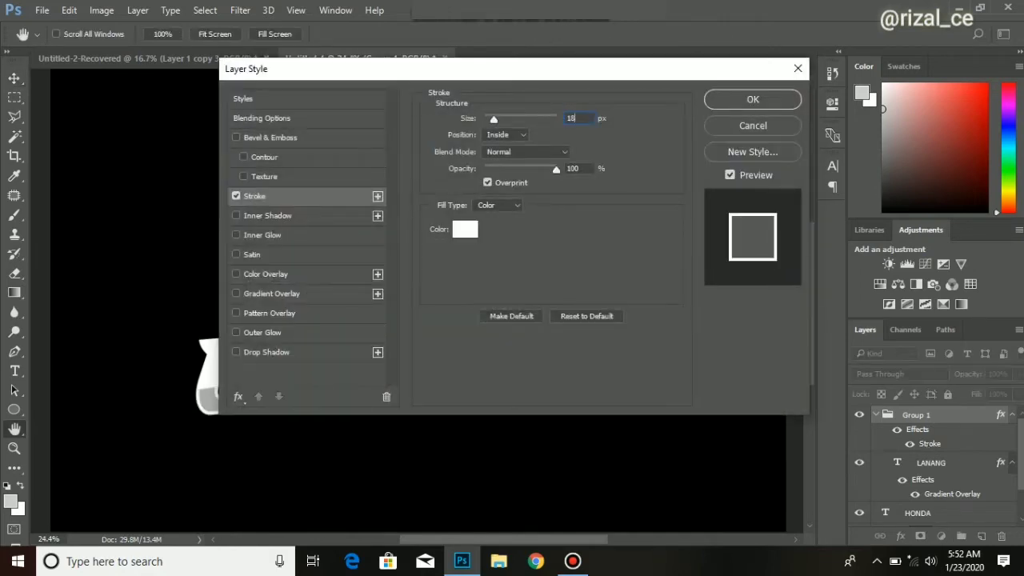
pyautogui.press('Return')
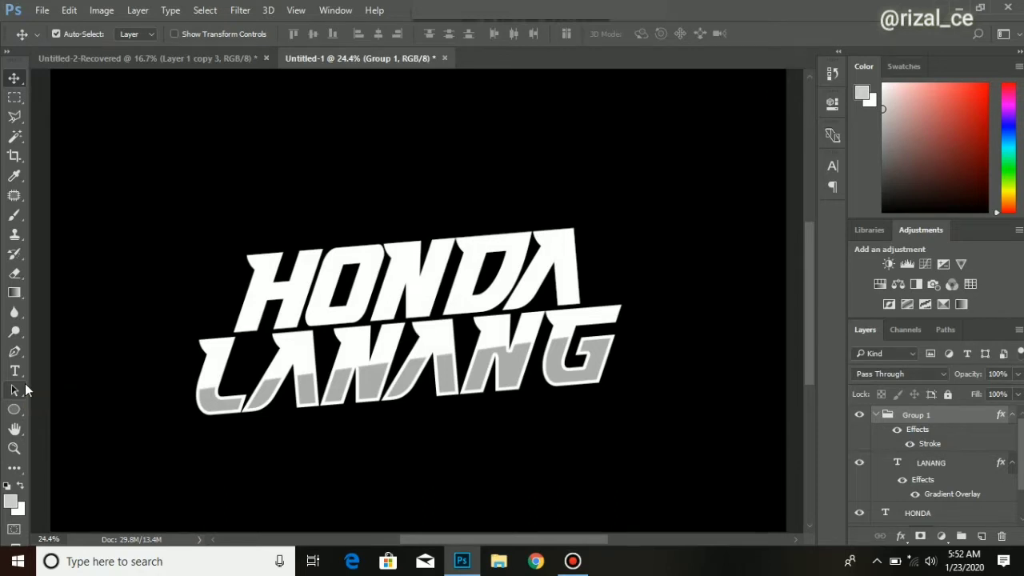
# Place the HONDA text layer in its own group and give the text the same Gradient Overlay with the gradient reversed
pyautogui.click(877, 415)
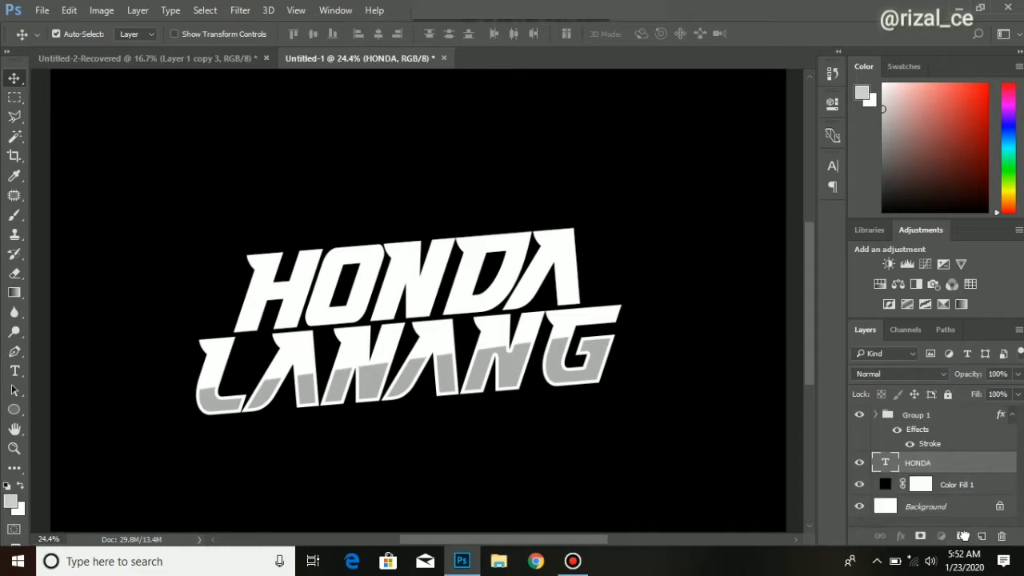
pyautogui.click(920, 481)
pyautogui.click(904, 537)
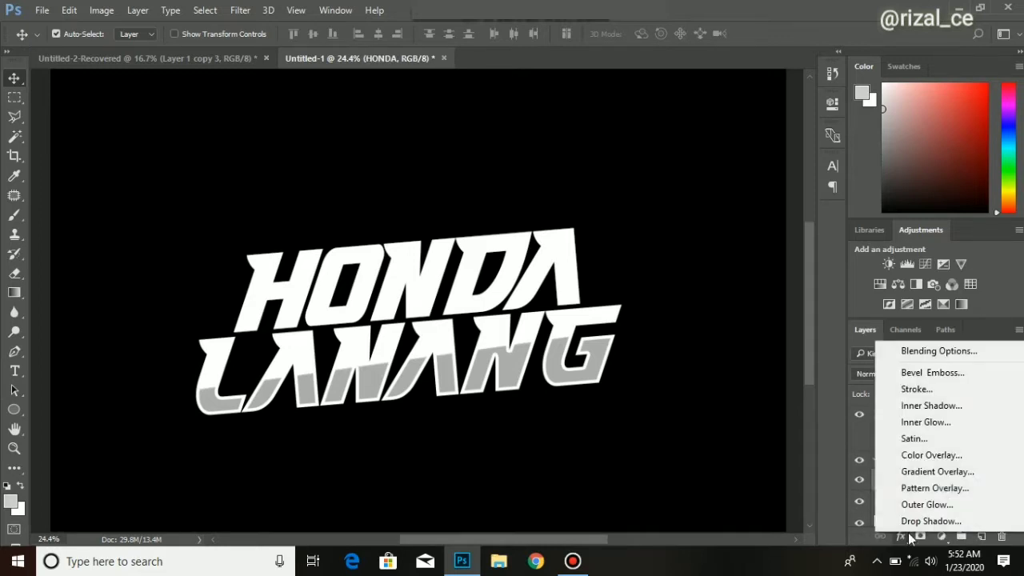
pyautogui.click(931, 472)
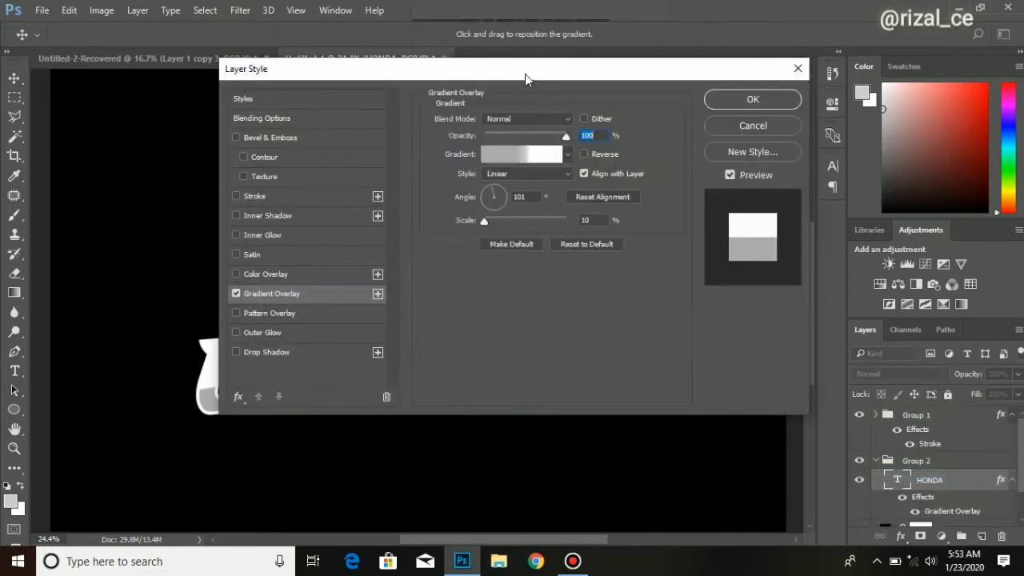
pyautogui.moveTo(525, 72); pyautogui.dragTo(862, 72)
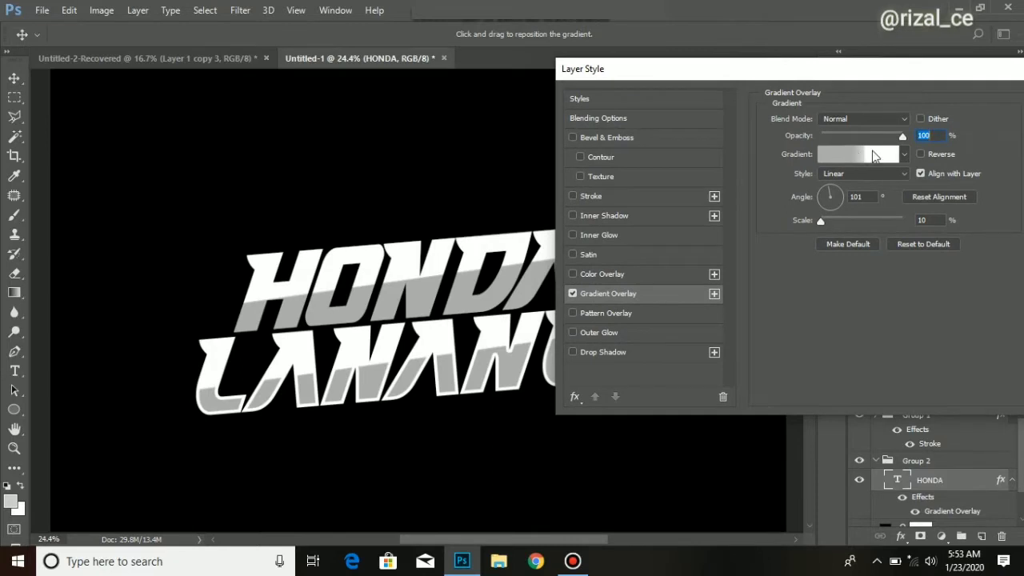
pyautogui.click(921, 154)
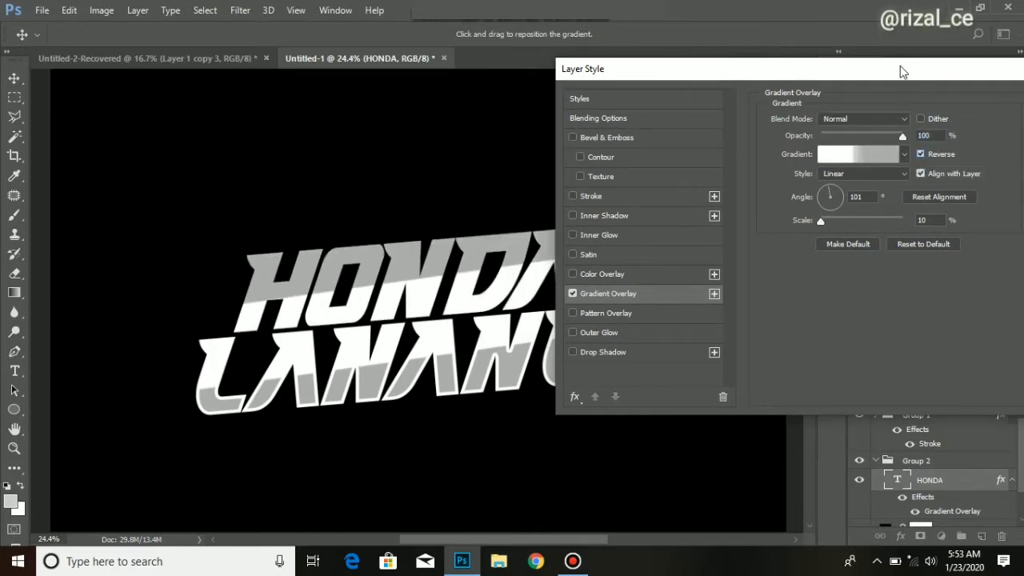
pyautogui.moveTo(904, 70); pyautogui.dragTo(464, 149)
pyautogui.click(654, 184)
# Add a white 18 px Stroke effect positioned Inside to the group containing HONDA
pyautogui.click(916, 460)
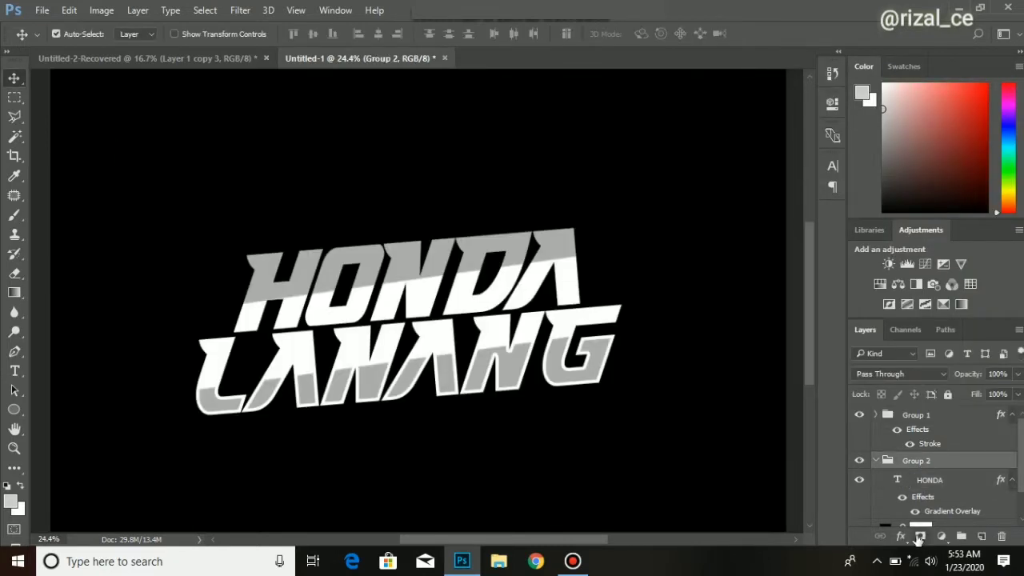
pyautogui.click(902, 537)
pyautogui.click(921, 392)
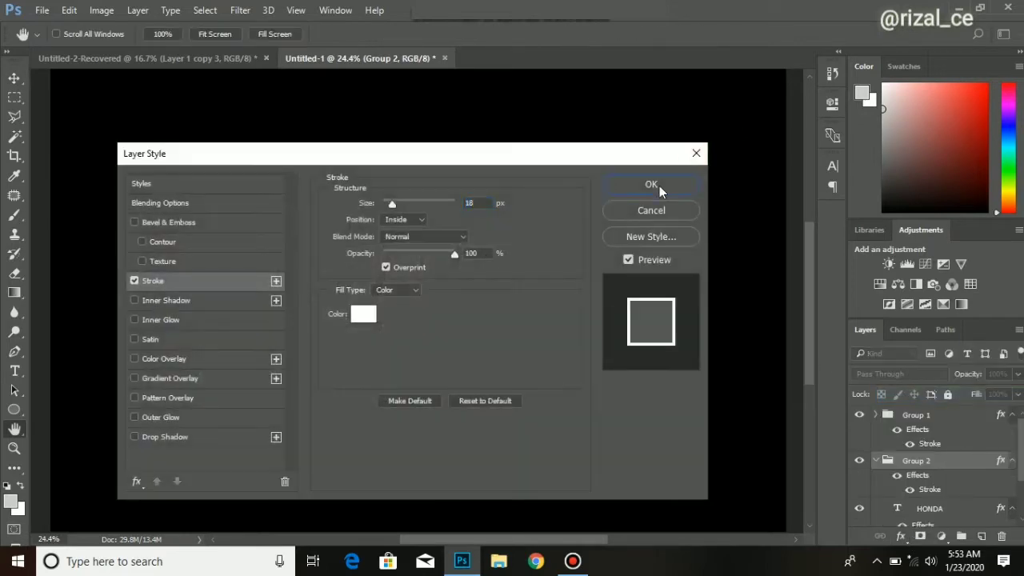
pyautogui.click(655, 185)
pyautogui.scroll(-2, 211, 346)
pyautogui.scroll(3, 286, 332)
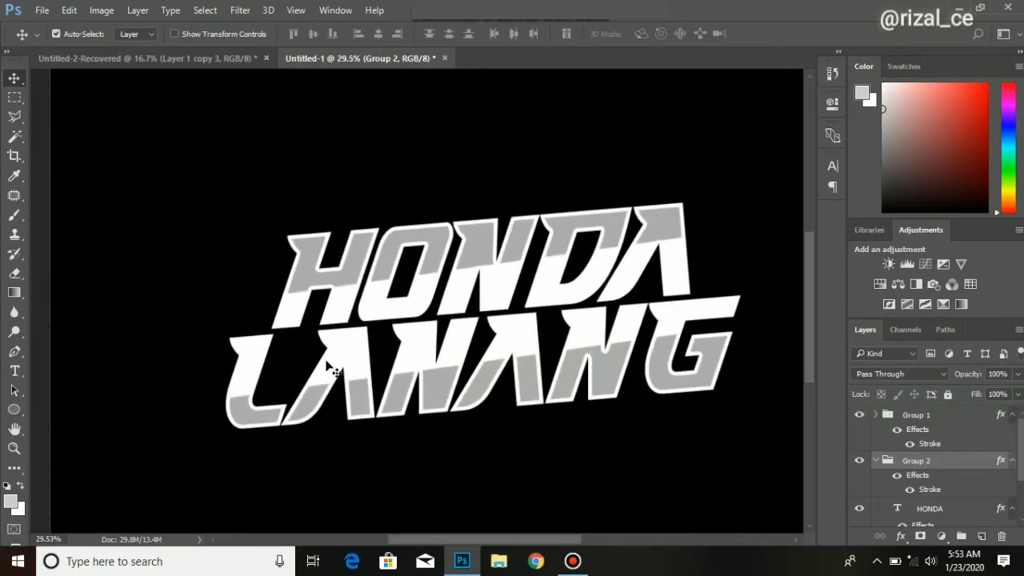
# Duplicate the LANANG group and move the copy directly beneath the original LANANG line
pyautogui.click(877, 460)
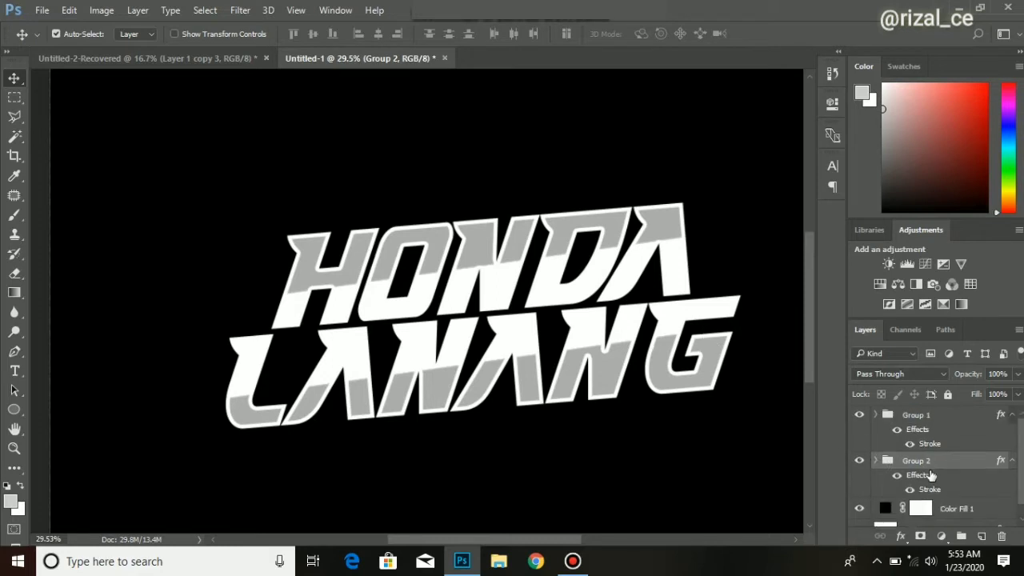
pyautogui.keyDown('shift'); pyautogui.click(937, 416); pyautogui.keyUp('shift')
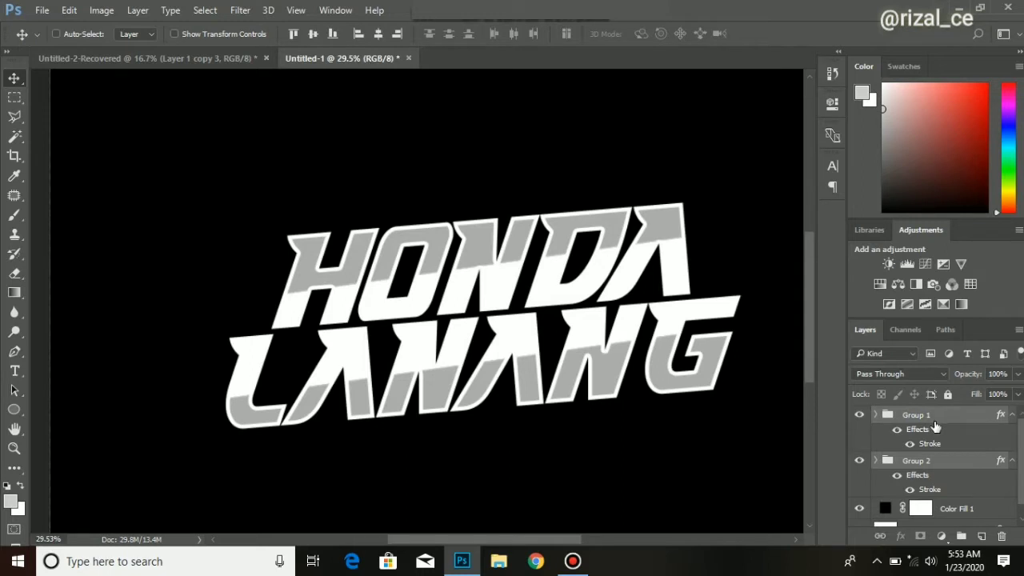
pyautogui.click(936, 427)
pyautogui.hotkey('ctrl', 'j')
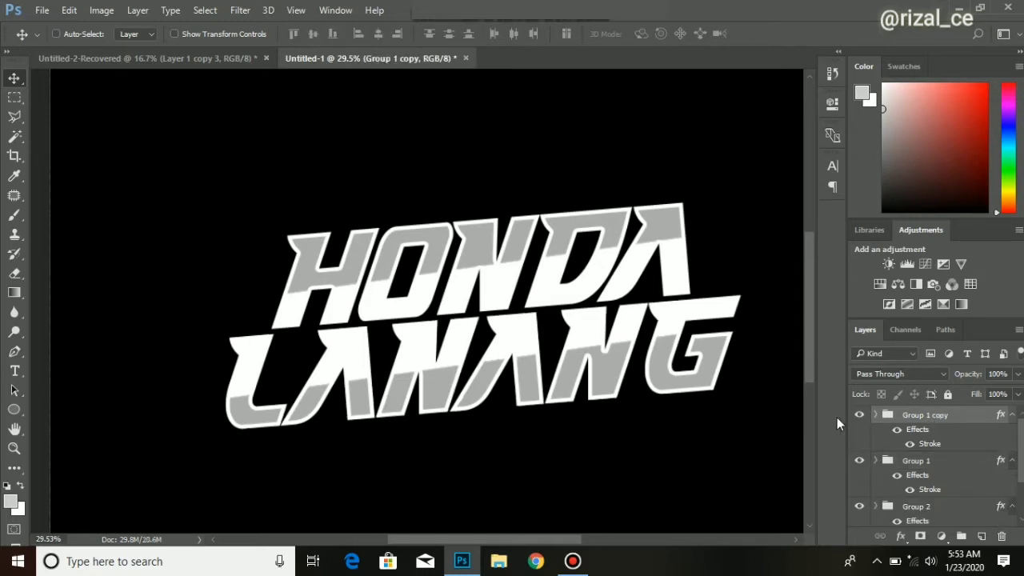
pyautogui.hotkey('ctrl', 't')
pyautogui.moveTo(616, 351); pyautogui.dragTo(632, 449)
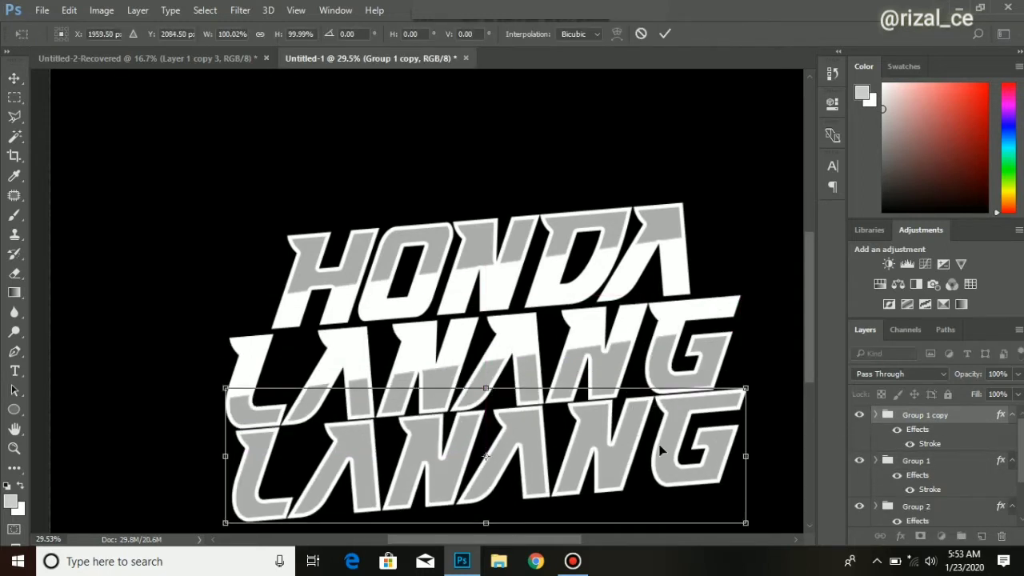
pyautogui.press('Return')
# Change the wording of the duplicated bottom text line to TRENGGALEK
pyautogui.press('t')
pyautogui.click(748, 474)
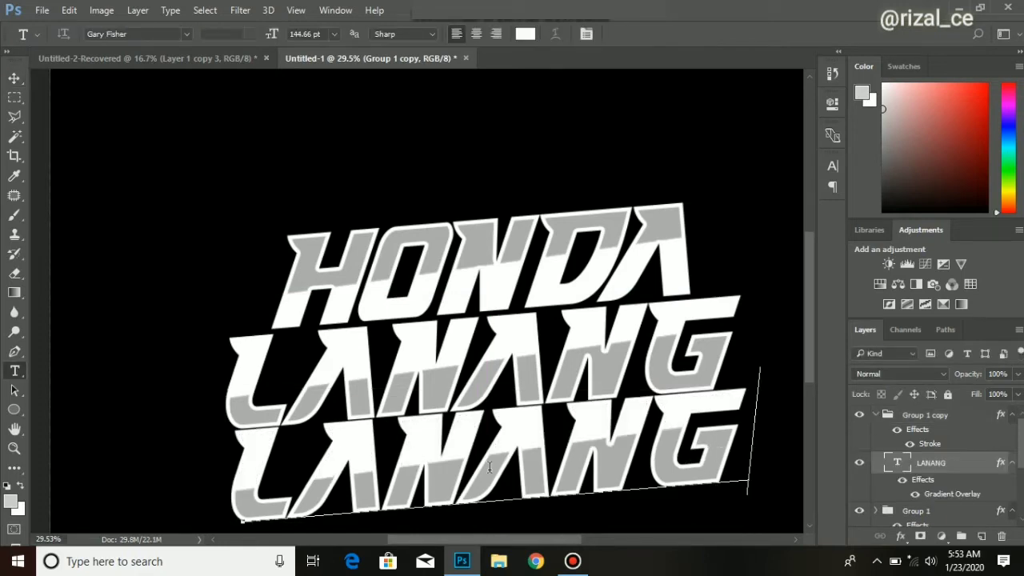
pyautogui.hotkey('ctrl', 'a')
pyautogui.write('TRENGGA')
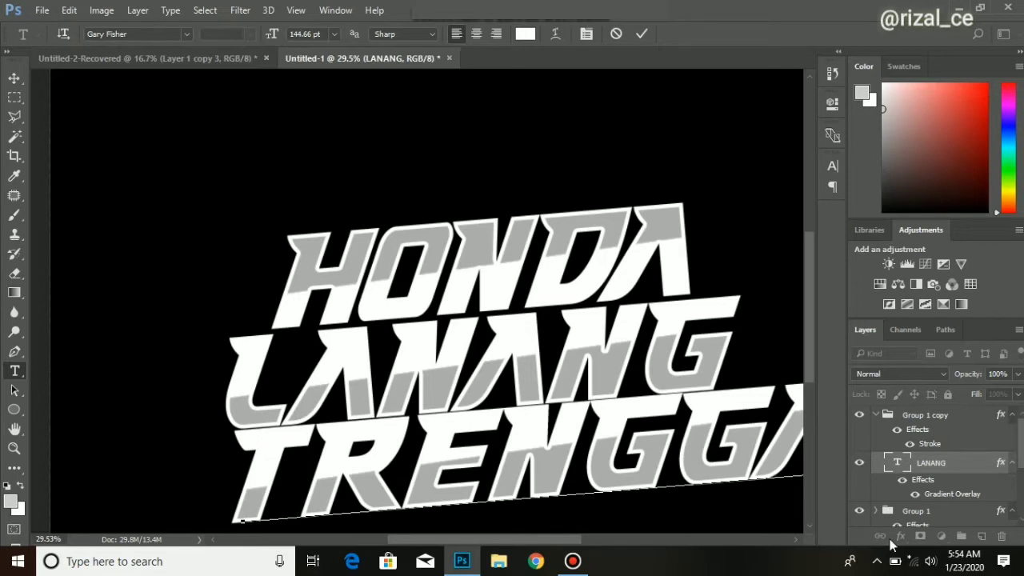
pyautogui.write('LEK')
pyautogui.hotkey('ctrl', 'Return')
# Scale down the TRENGGALEK text to about 54.26 pt and position it centred just beneath the LANANG line
pyautogui.hotkey('ctrl', 't')
pyautogui.scroll(-4, 736, 413)
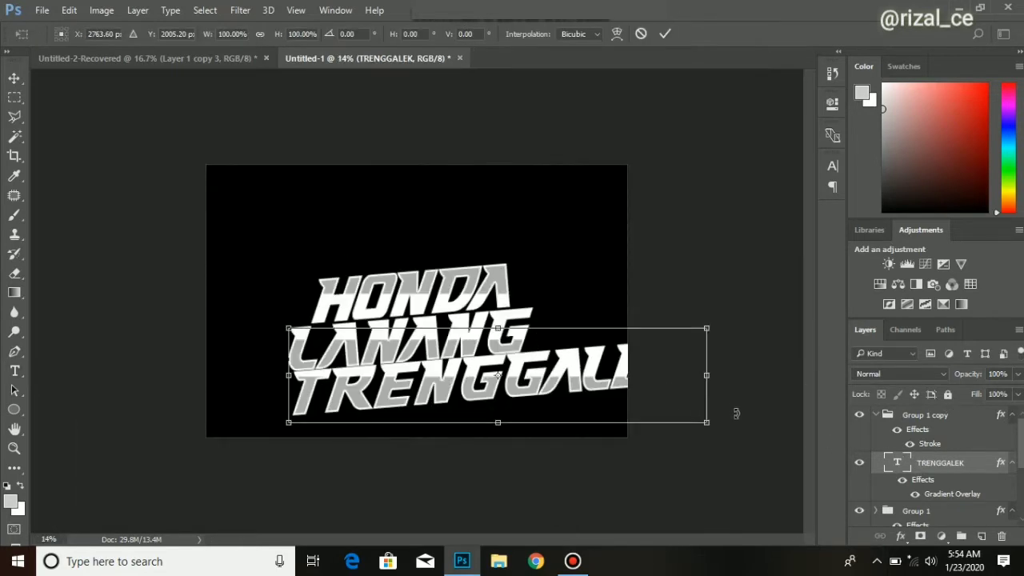
pyautogui.moveTo(707, 428); pyautogui.dragTo(513, 376)
pyautogui.press('Return')
pyautogui.scroll(1, 479, 381)
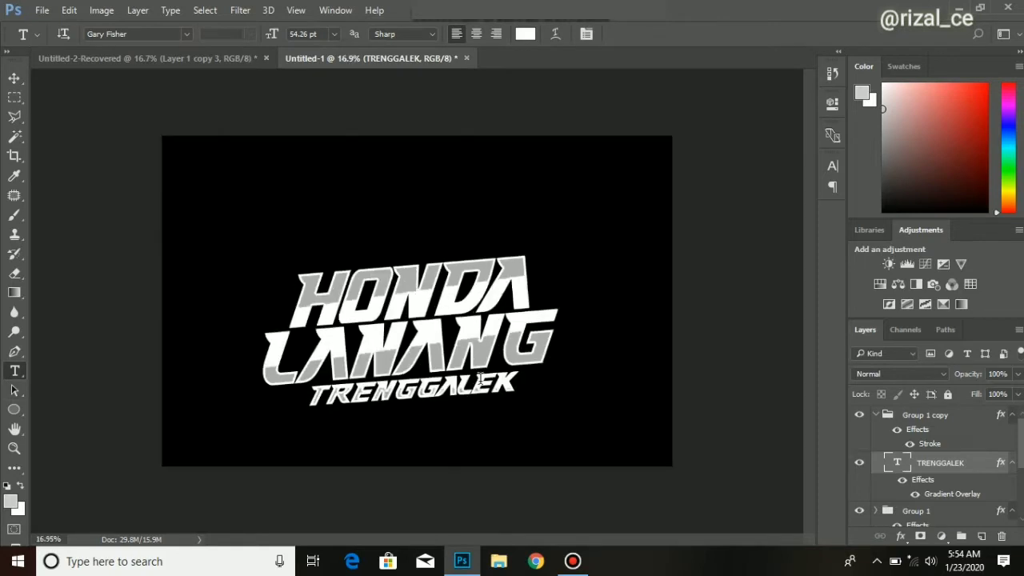
pyautogui.hotkey('ctrl', 't')
pyautogui.moveTo(530, 424); pyautogui.dragTo(524, 422)
pyautogui.press('Return')
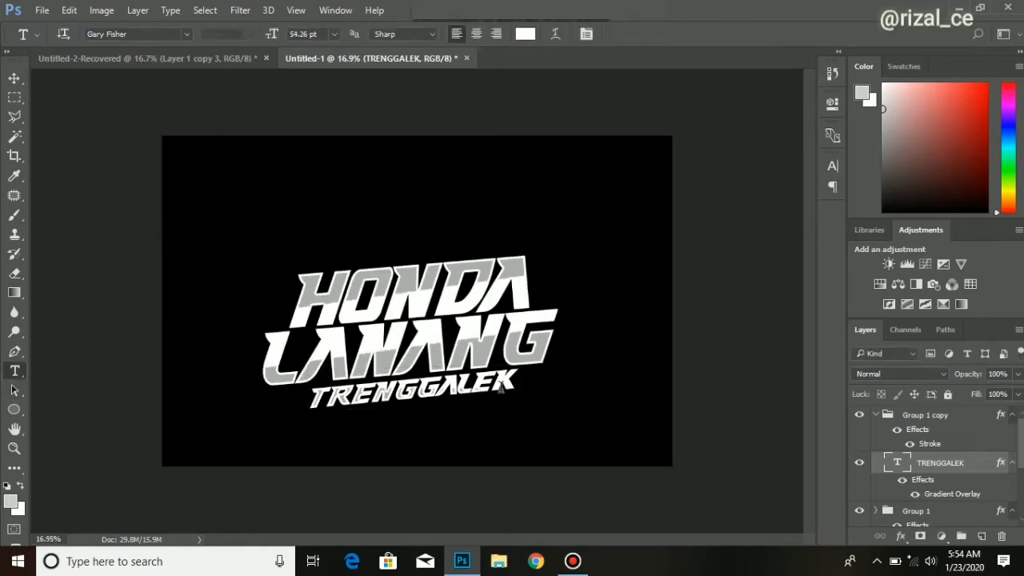
# Change the grey colour stop in TRENGGALEK's Gradient Overlay to bright yellow
pyautogui.doubleClick(939, 495)
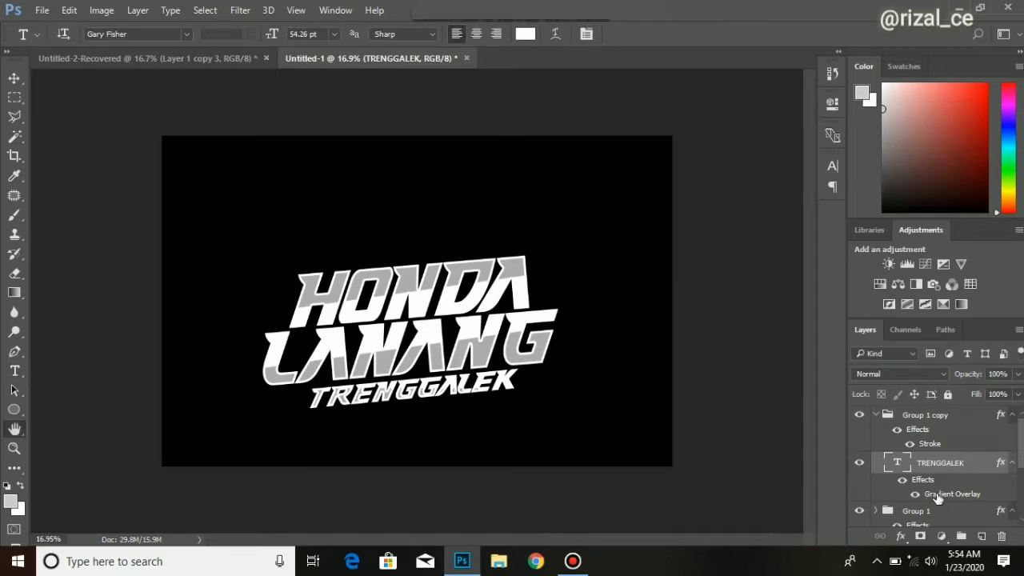
pyautogui.click(398, 243)
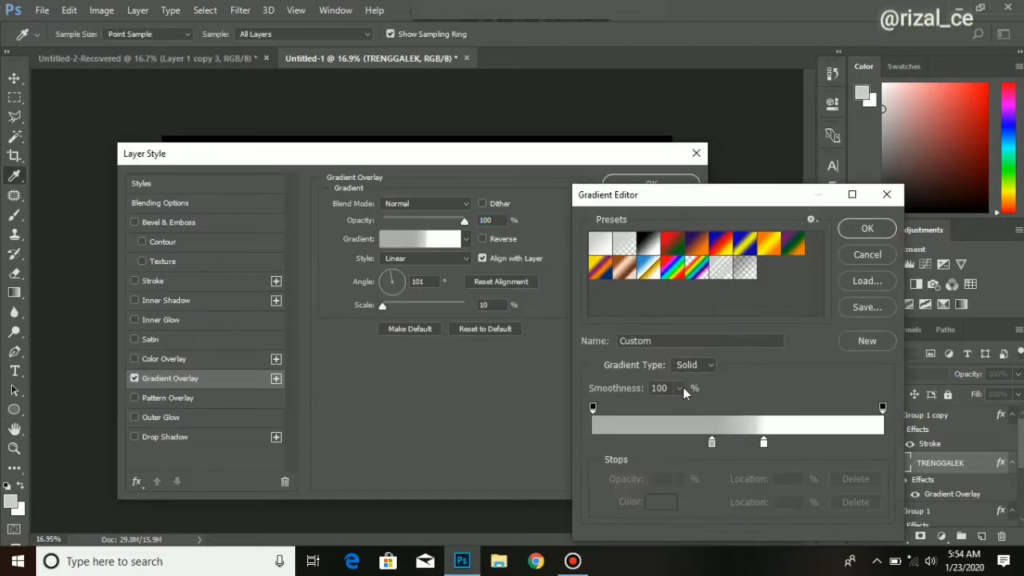
pyautogui.click(712, 443)
pyautogui.click(660, 502)
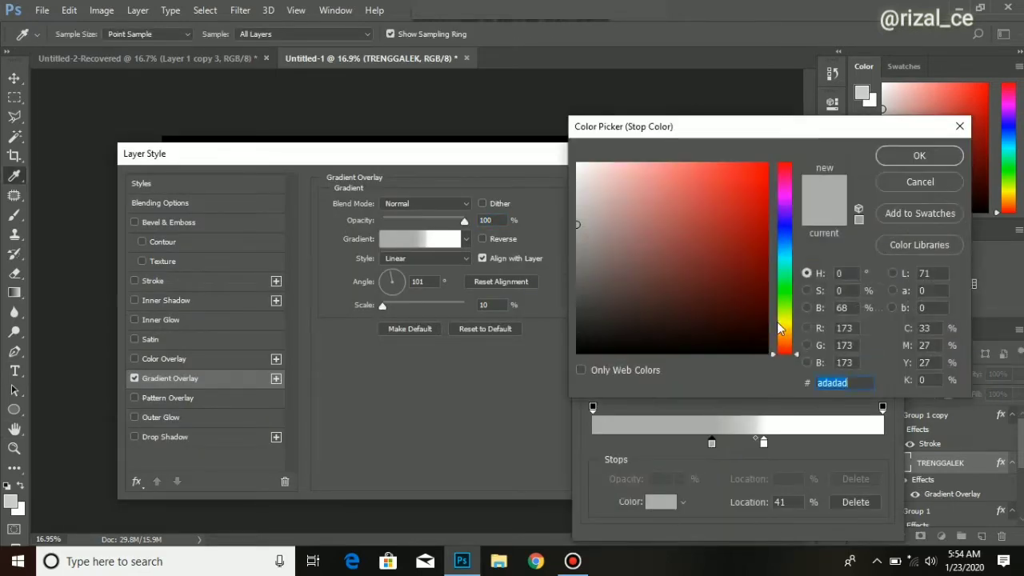
pyautogui.write('ffea00')
pyautogui.click(919, 155)
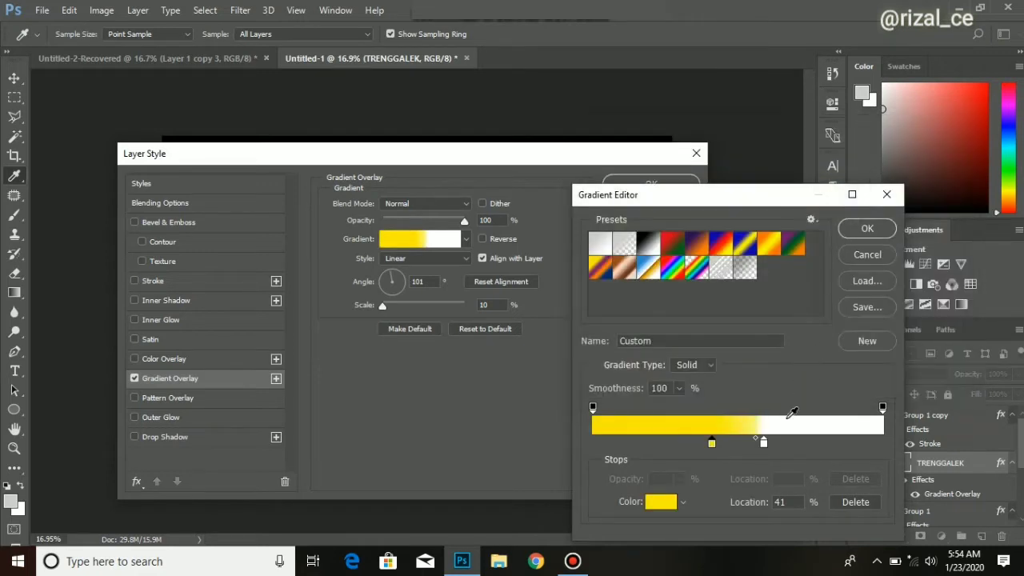
# Change the white colour stop of TRENGGALEK's gradient to dark olive yellow and apply the layer style
pyautogui.click(764, 443)
pyautogui.click(657, 505)
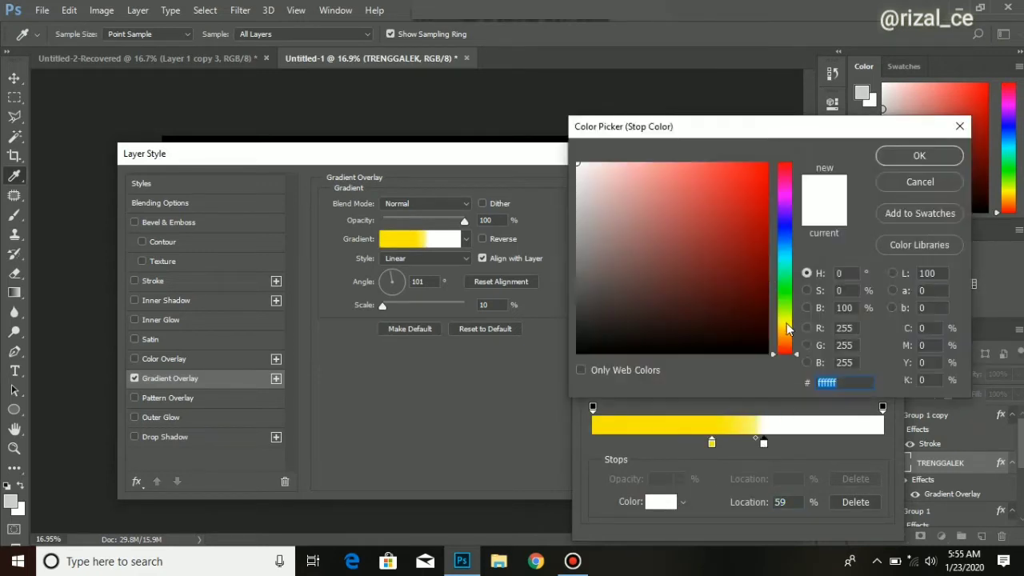
pyautogui.click(787, 323)
pyautogui.click(760, 258)
pyautogui.moveTo(760, 257)
pyautogui.mouseDown()
pyautogui.moveTo(743, 206)
pyautogui.moveTo(756, 244)
pyautogui.moveTo(766, 231)
pyautogui.mouseUp()
pyautogui.click(919, 155)
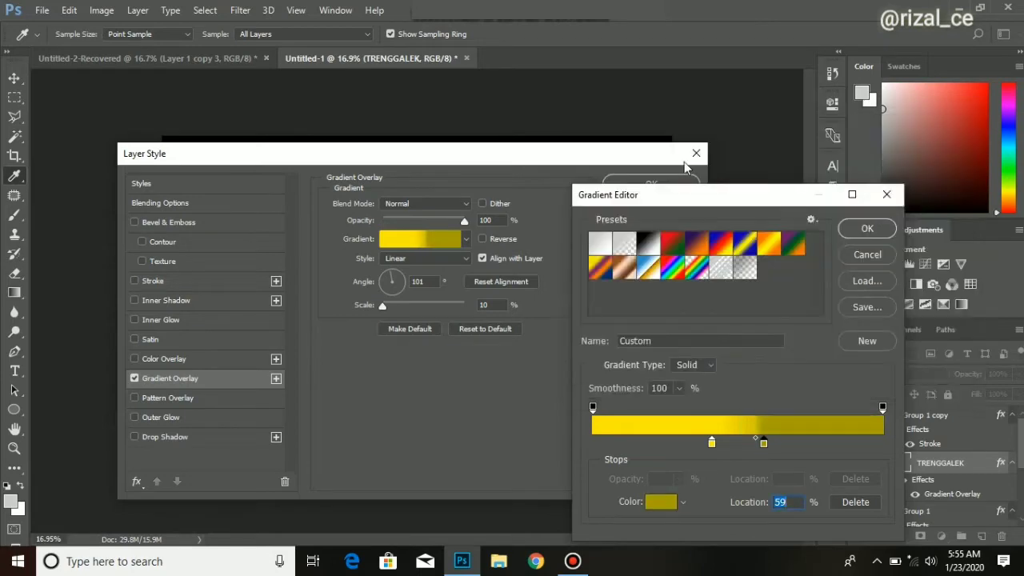
pyautogui.click(924, 229)
pyautogui.click(668, 188)
pyautogui.scroll(2, 477, 415)
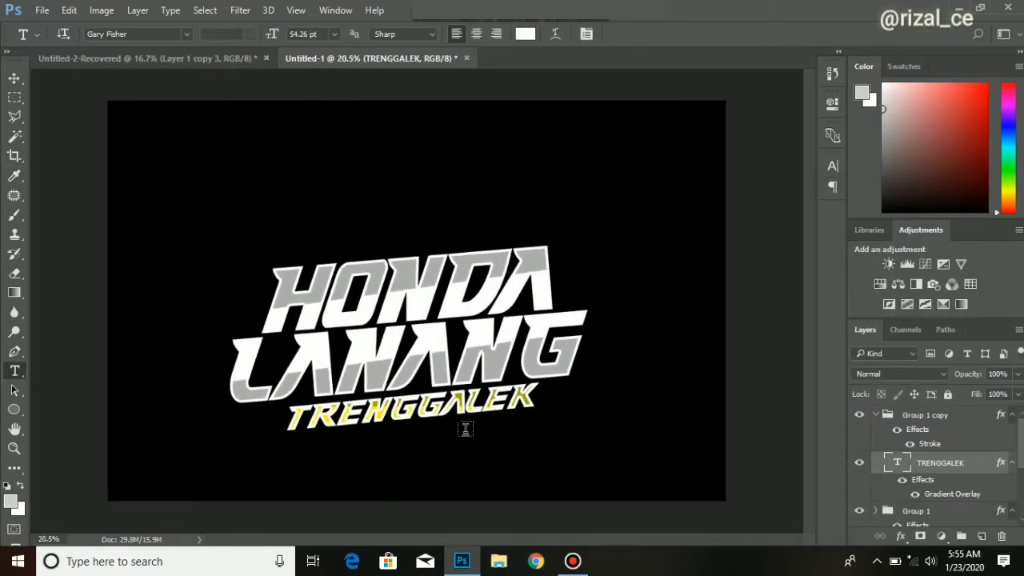
# Set the Stroke effect on the group containing TRENGGALEK to 11 px and colour it bright yellow
pyautogui.doubleClick(931, 445)
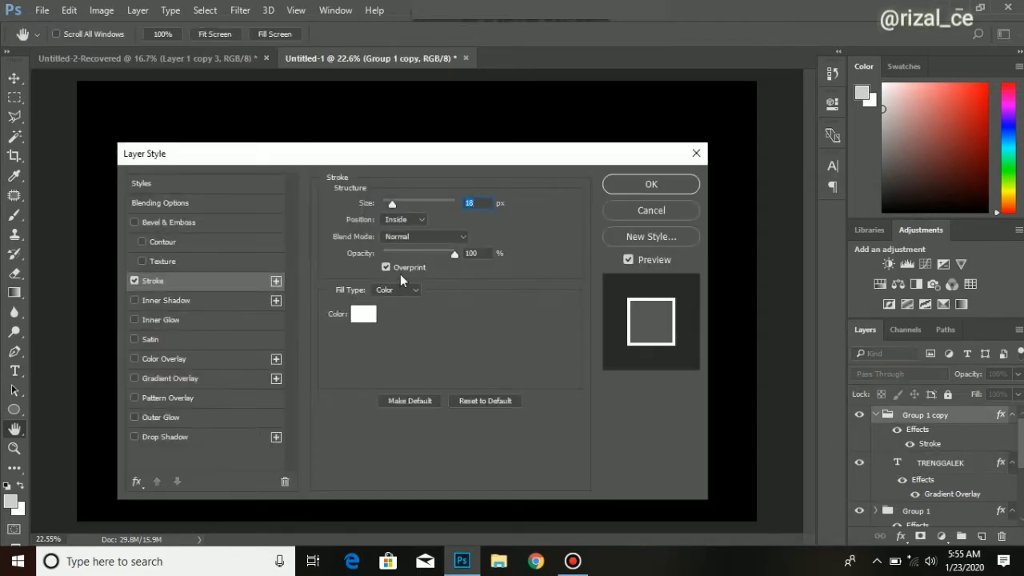
pyautogui.write('11')
pyautogui.click(363, 313)
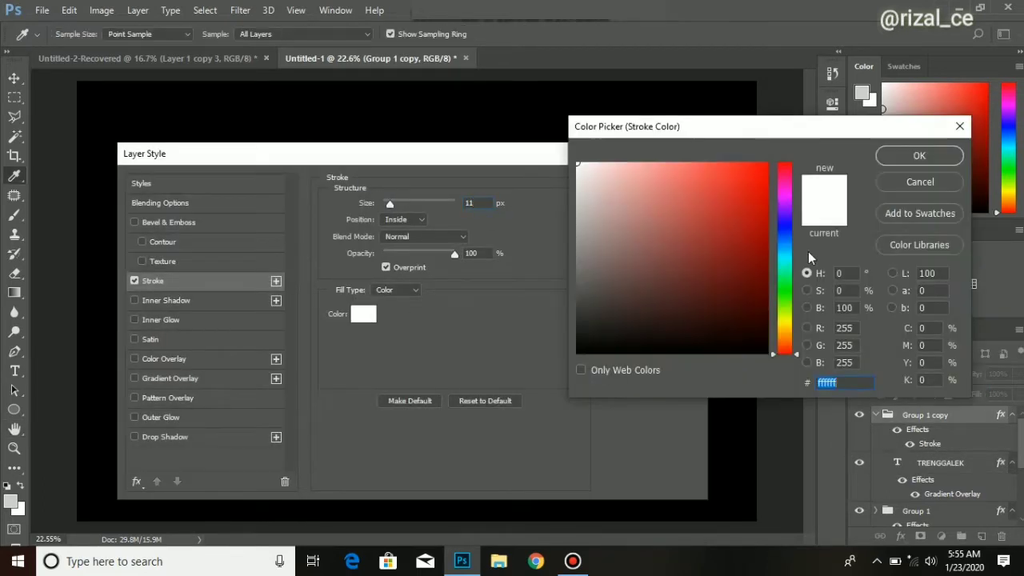
pyautogui.click(786, 326)
pyautogui.click(766, 164)
pyautogui.click(902, 158)
pyautogui.click(671, 189)
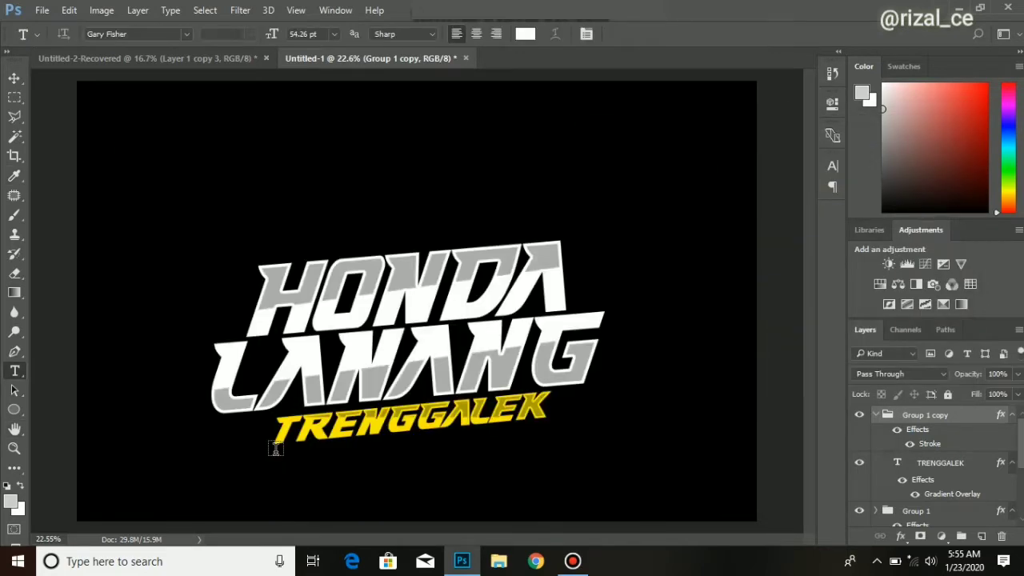
pyautogui.scroll(2, 275, 450)
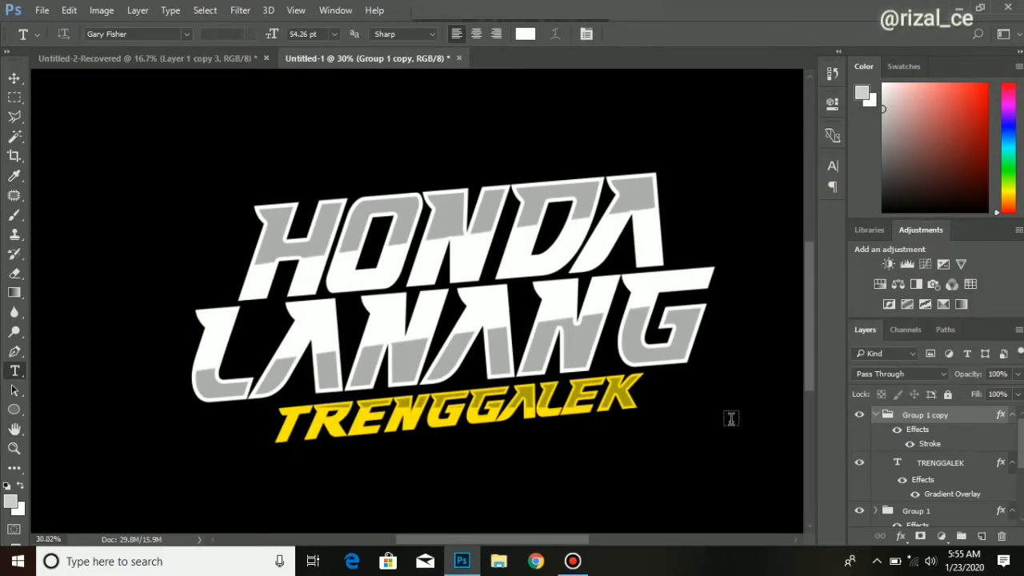
# Reopen TRENGGALEK's Gradient Overlay settings, uncover the text behind the dialog and rotate the gradient angle to 82°
pyautogui.doubleClick(940, 495)
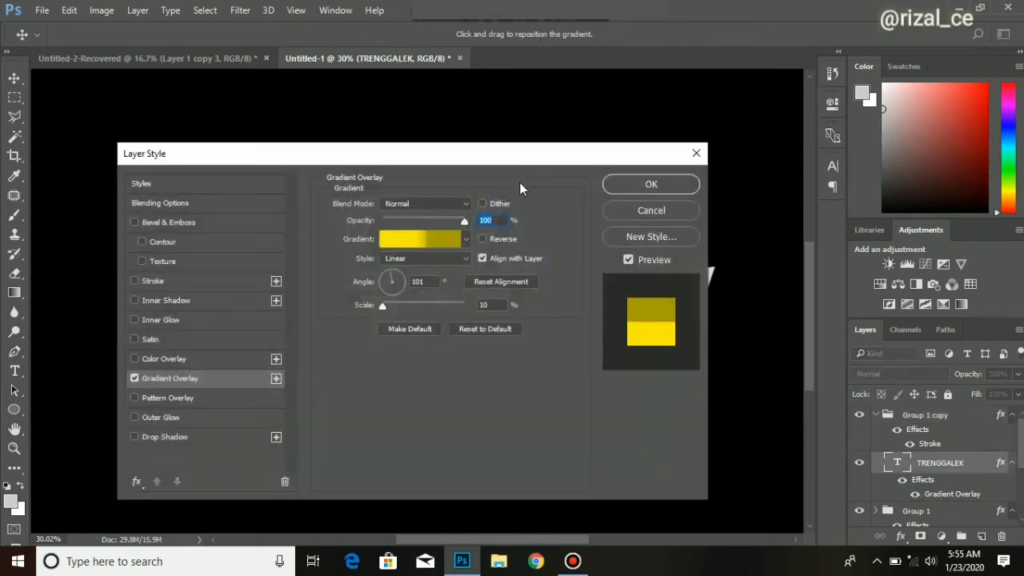
pyautogui.moveTo(534, 168); pyautogui.dragTo(977, 57)
pyautogui.moveTo(842, 168); pyautogui.dragTo(830, 171)
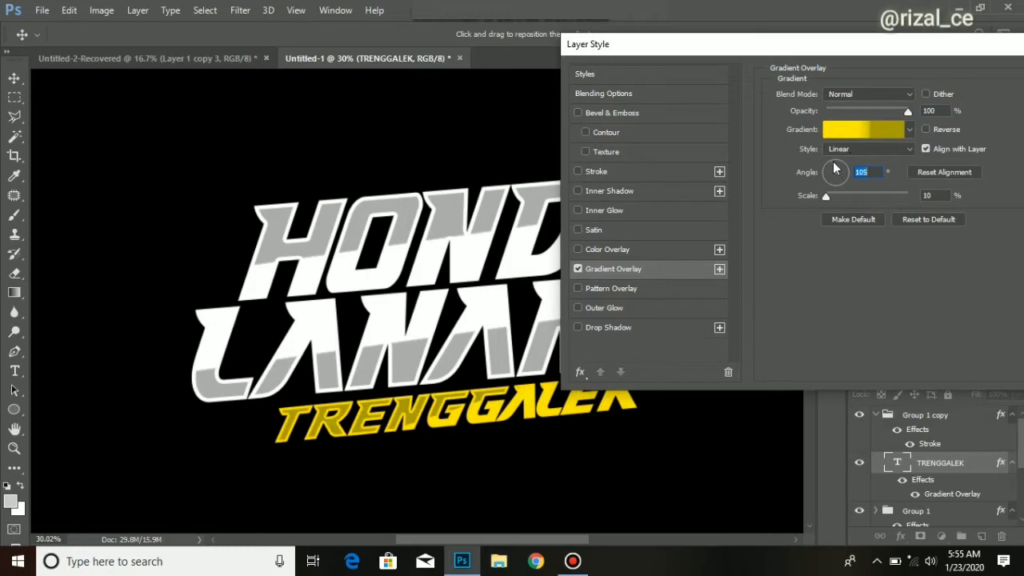
pyautogui.moveTo(837, 168); pyautogui.dragTo(838, 168)
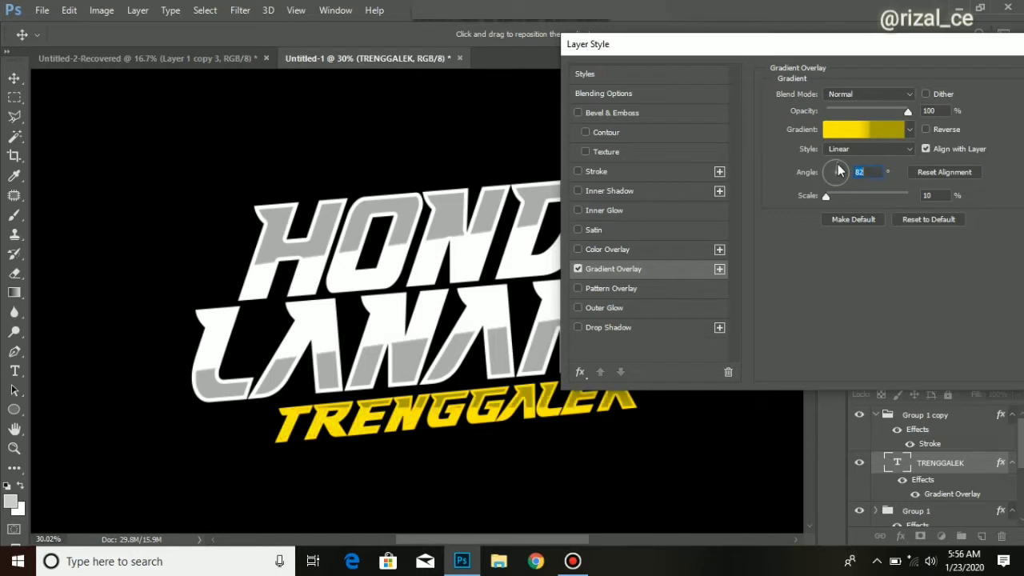
# Try several other gradient angles on TRENGGALEK, including 75° and 120°
pyautogui.write('79')
pyautogui.press('BackSpace')
pyautogui.write('5')
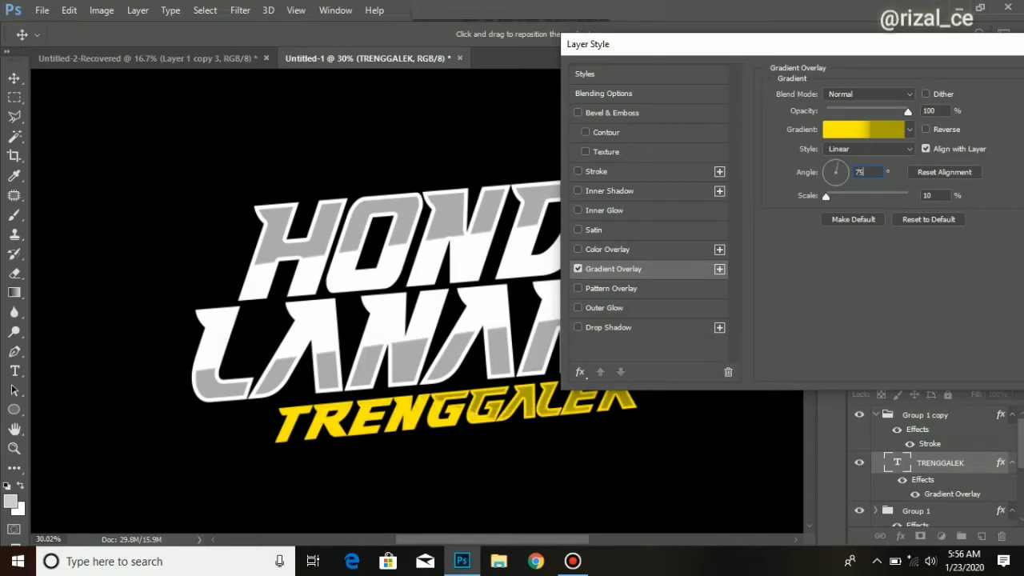
pyautogui.press('BackSpace')
pyautogui.press('BackSpace')
pyautogui.write('120')
pyautogui.press('BackSpace')
pyautogui.press('BackSpace')
pyautogui.write('11')
pyautogui.press('BackSpace')
pyautogui.press('BackSpace')
pyautogui.write('5')
# Set TRENGGALEK's gradient angle to 90° and apply the layer style
pyautogui.click(838, 166)
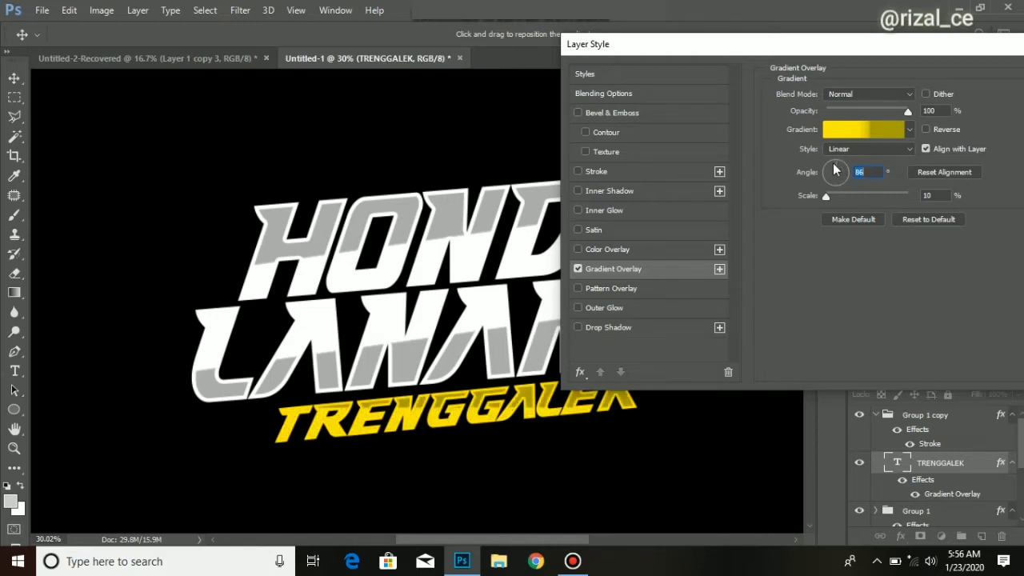
pyautogui.click(834, 160)
pyautogui.click(834, 163)
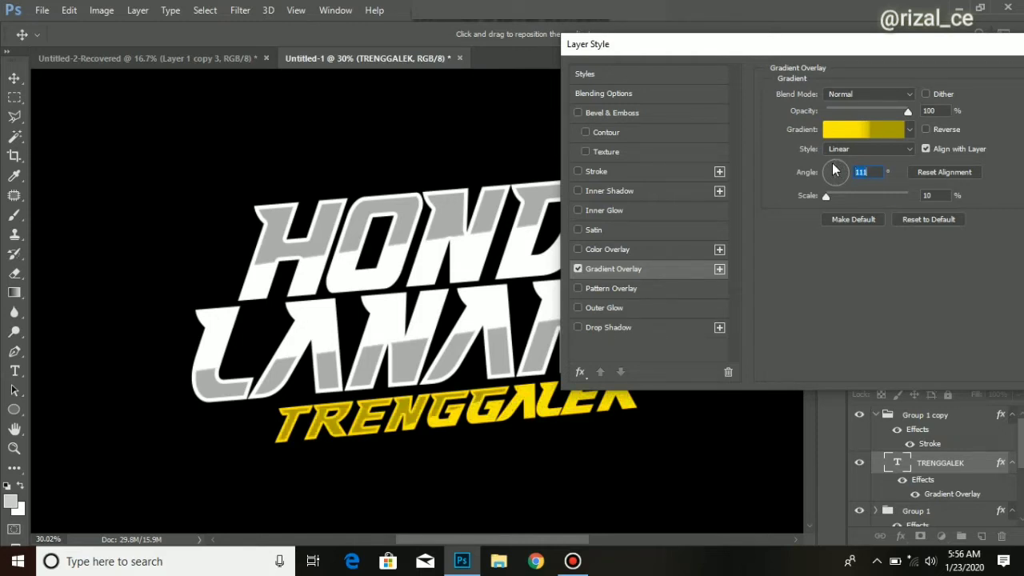
pyautogui.click(836, 163)
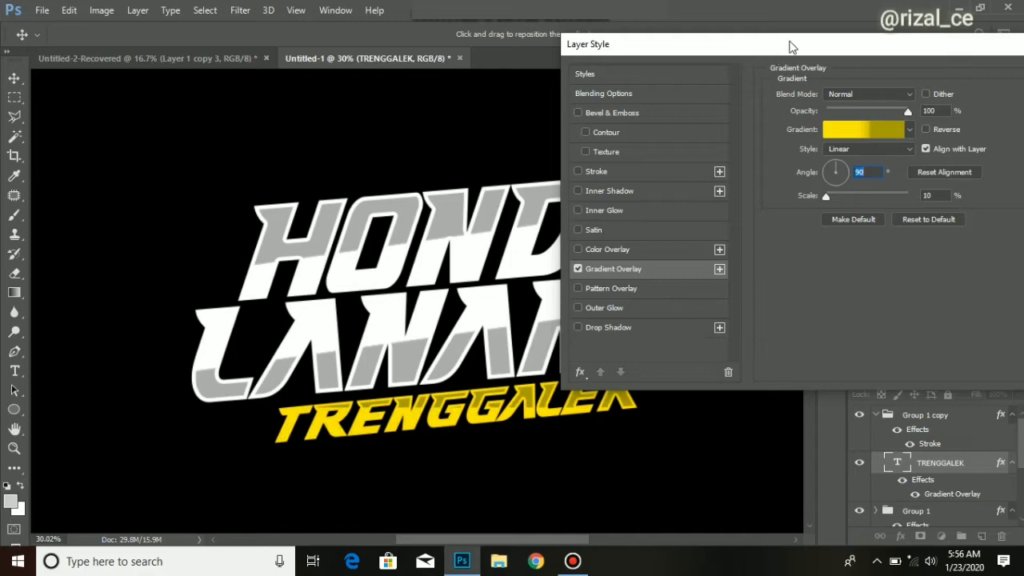
pyautogui.moveTo(790, 46); pyautogui.dragTo(549, 94)
pyautogui.press('Return')
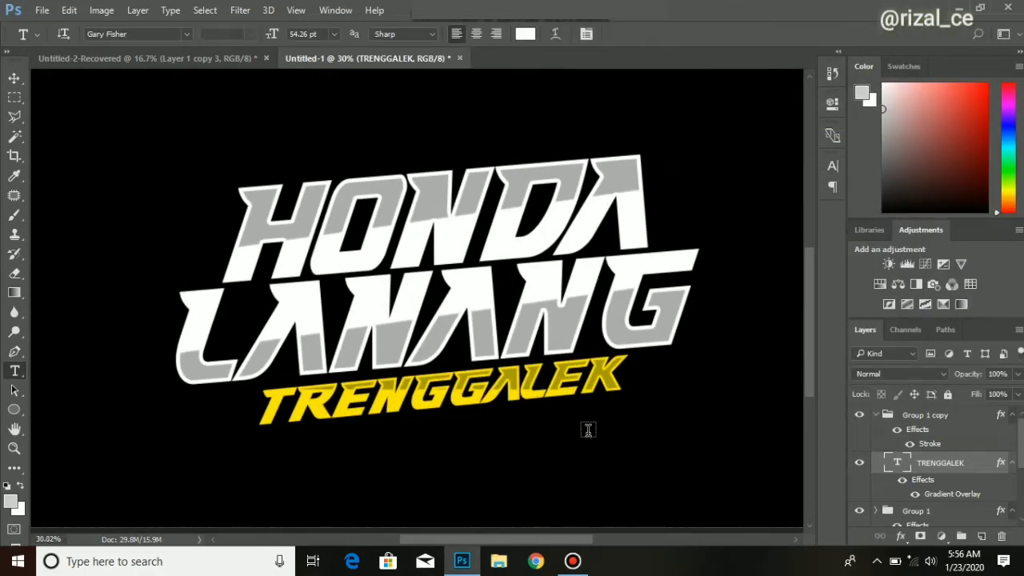
pyautogui.click(573, 561)
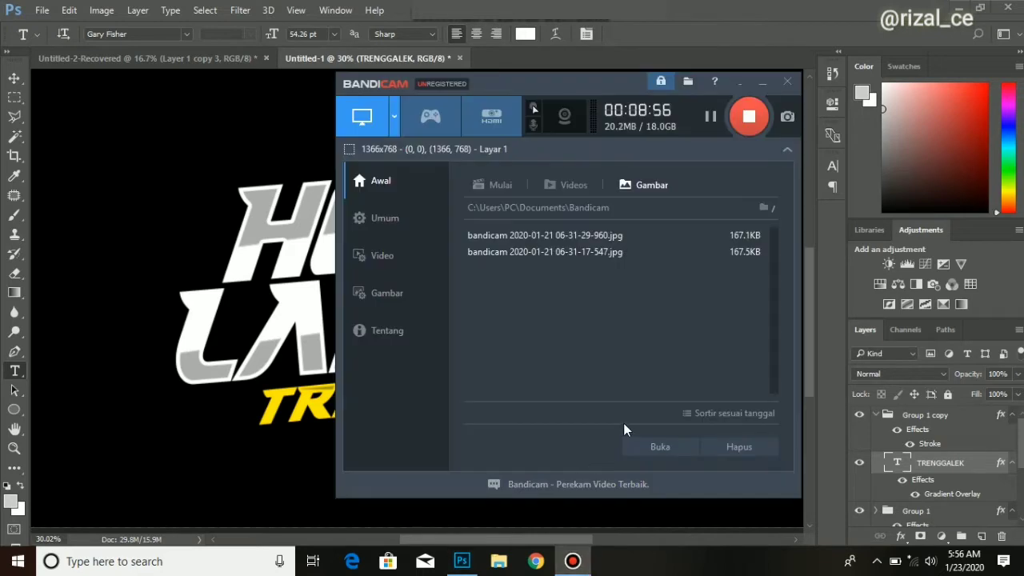
pyautogui.click(765, 81)
pyautogui.scroll(-3, 568, 423)
pyautogui.scroll(1, 353, 448)
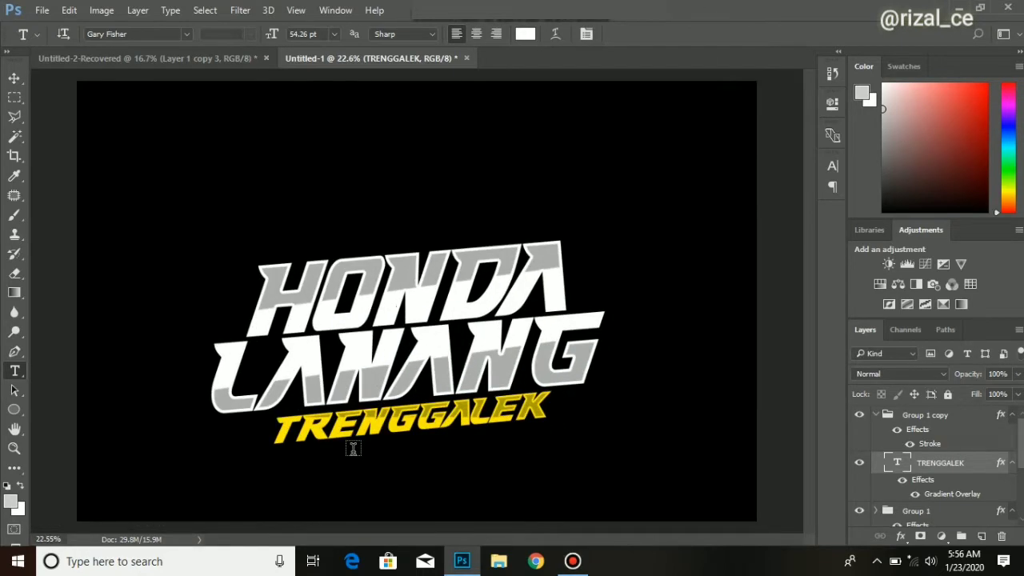
# Combine the HONDA, LANANG and TRENGGALEK groups into one parent group and duplicate that group
pyautogui.click(878, 417)
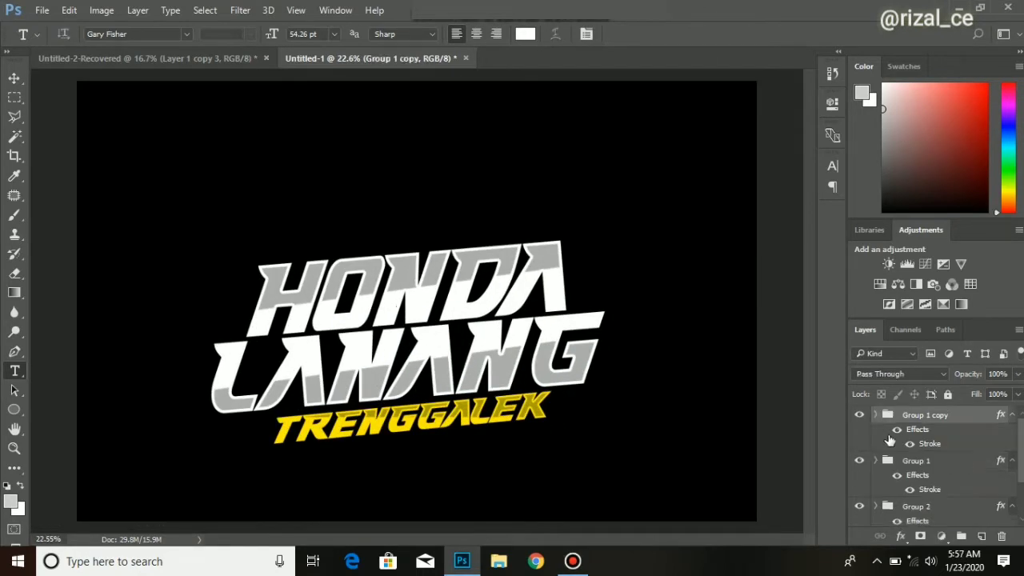
pyautogui.keyDown('shift'); pyautogui.click(917, 463); pyautogui.keyUp('shift')
pyautogui.keyDown('shift'); pyautogui.click(926, 507); pyautogui.keyUp('shift')
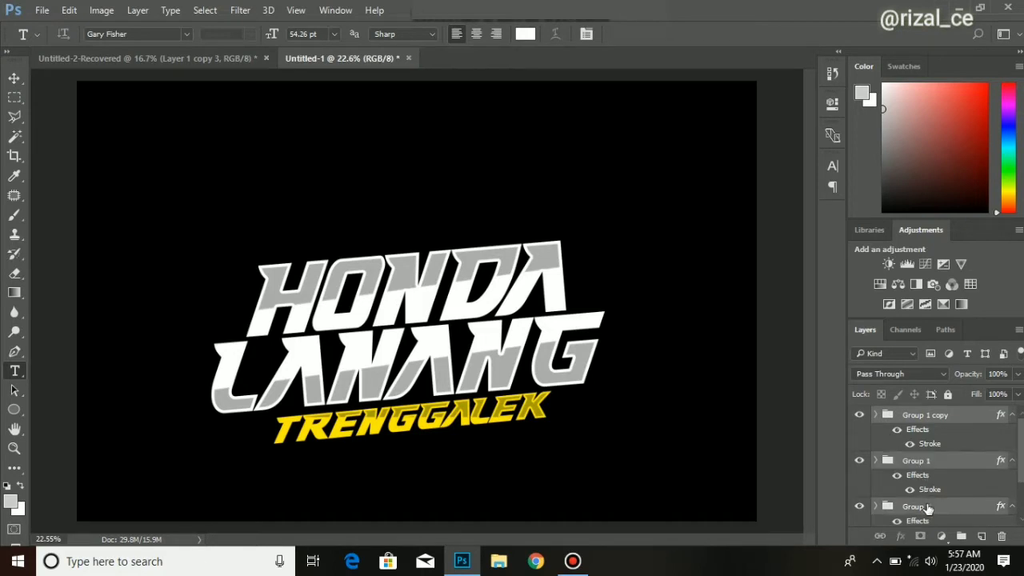
pyautogui.hotkey('ctrl', 'g')
pyautogui.hotkey('ctrl', 'j')
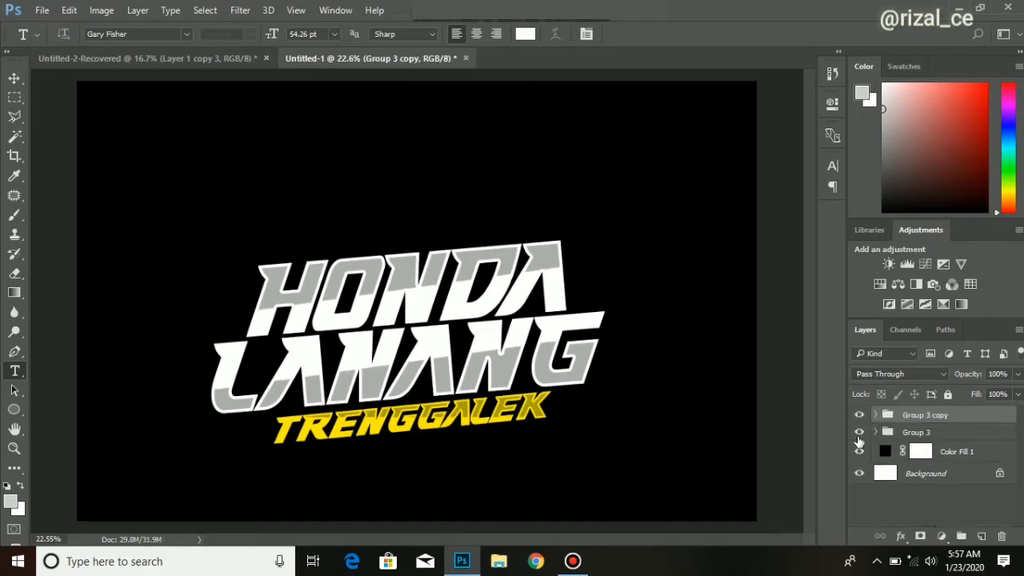
# Merge the duplicated group into a single layer with the original group hidden, and duplicate the merged layer
pyautogui.rightClick(879, 414)
pyautogui.click(878, 398)
pyautogui.hotkey('ctrl', 'j')
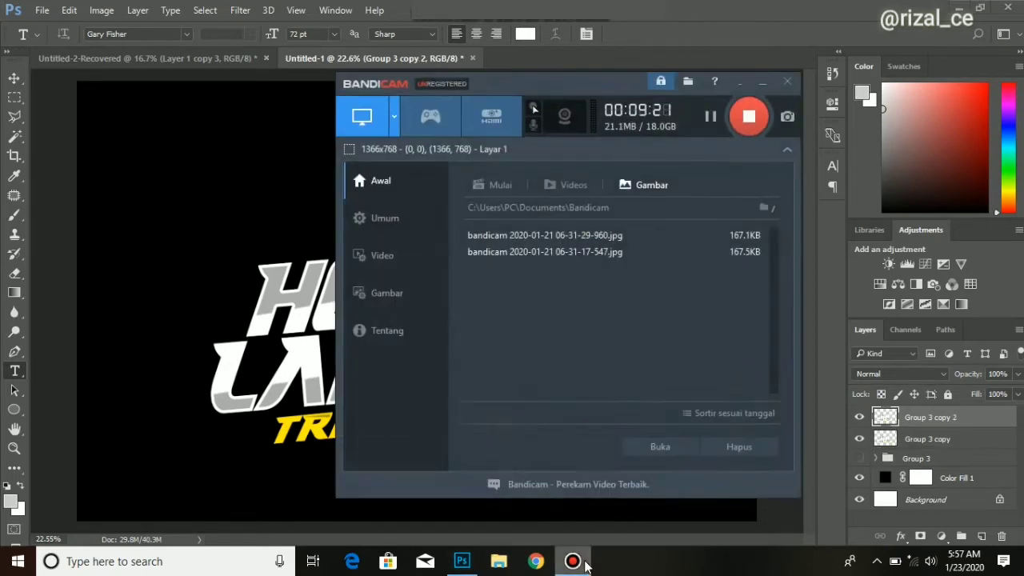
# Place the lower merged logo layer in its own group and move it 1 px right and 1 px down with Free Transform
pyautogui.moveTo(889, 440); pyautogui.dragTo(961, 536)
pyautogui.click(911, 456)
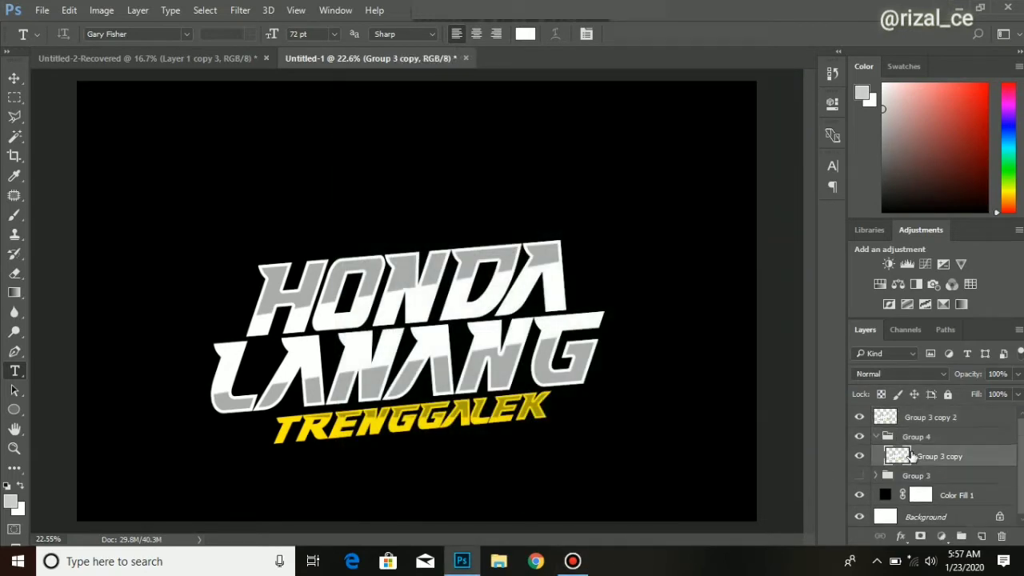
pyautogui.hotkey('ctrl', 't')
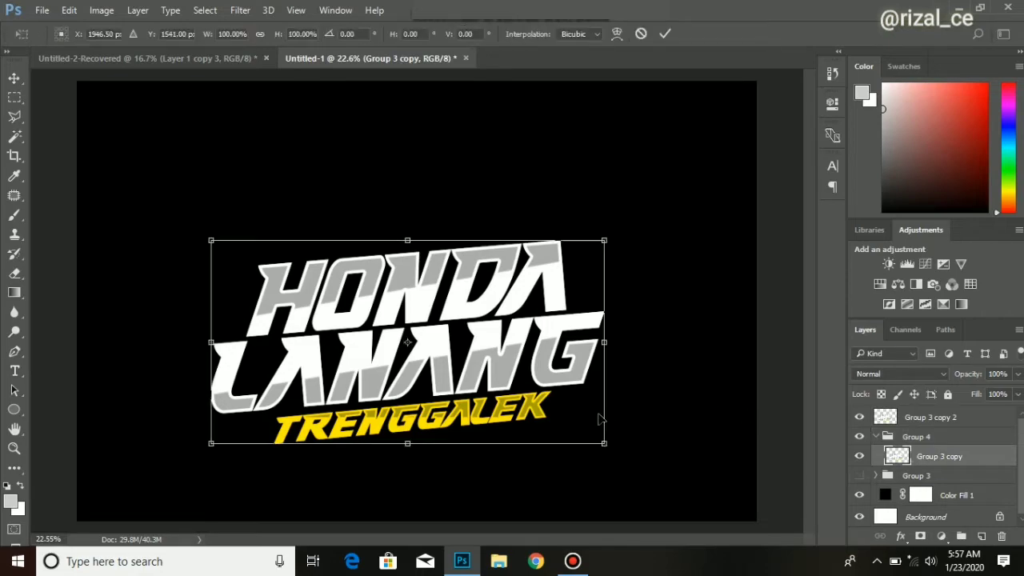
pyautogui.scroll(15, 599, 412)
pyautogui.scroll(8, 615, 316)
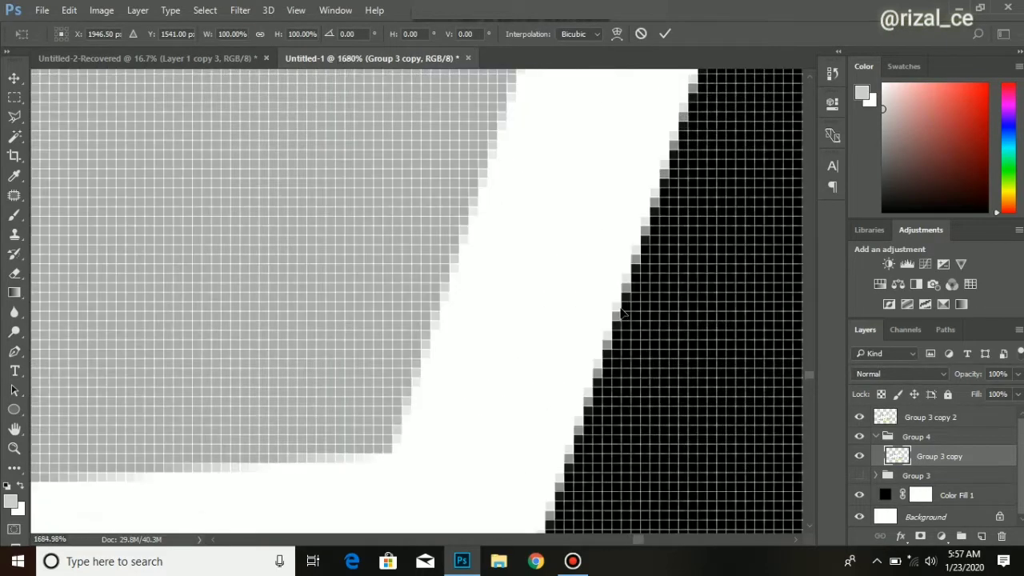
pyautogui.moveTo(628, 296); pyautogui.dragTo(659, 326)
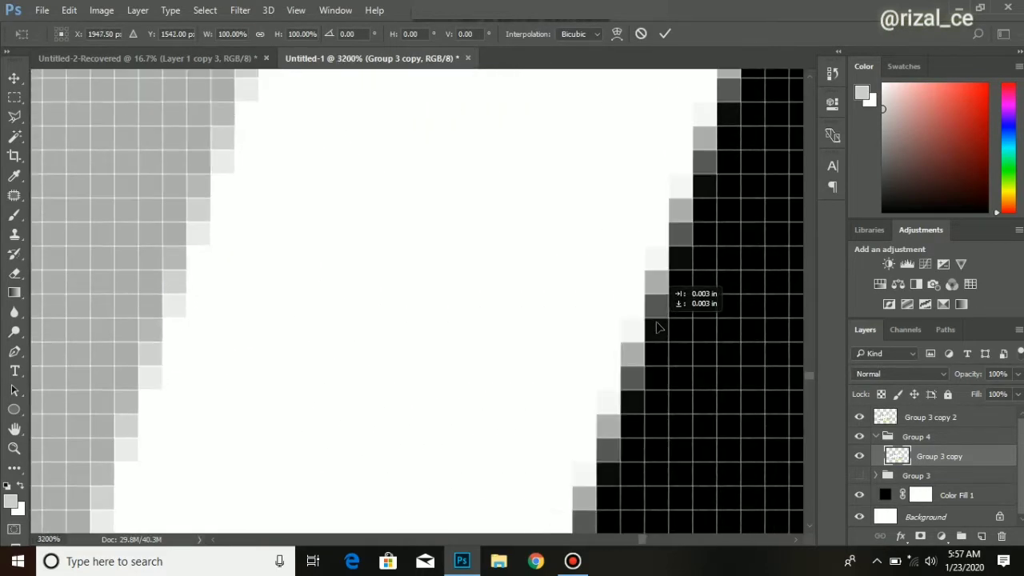
pyautogui.scroll(-15, 633, 354)
pyautogui.scroll(-5, 606, 340)
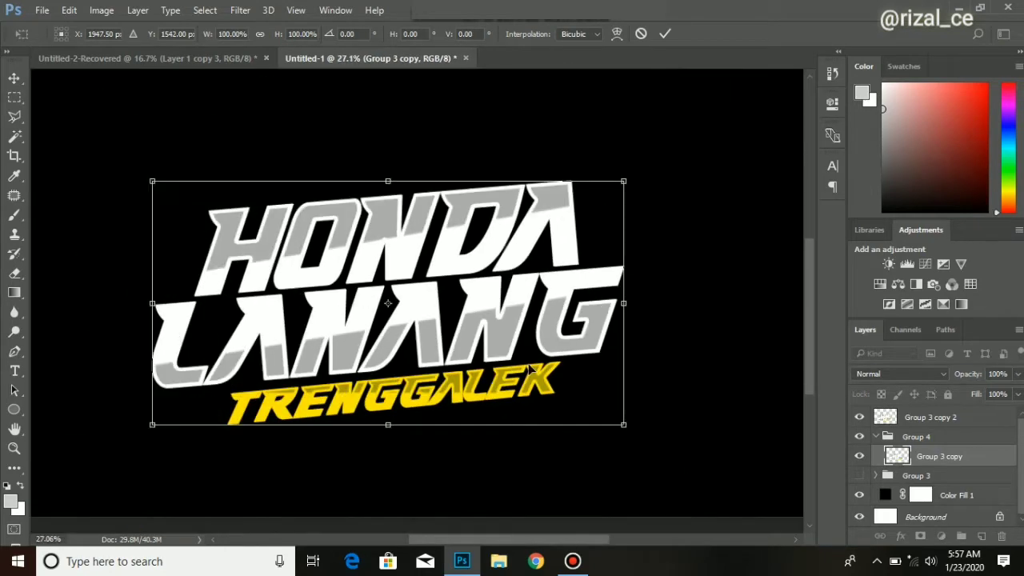
pyautogui.scroll(-2, 348, 424)
pyautogui.press('t')
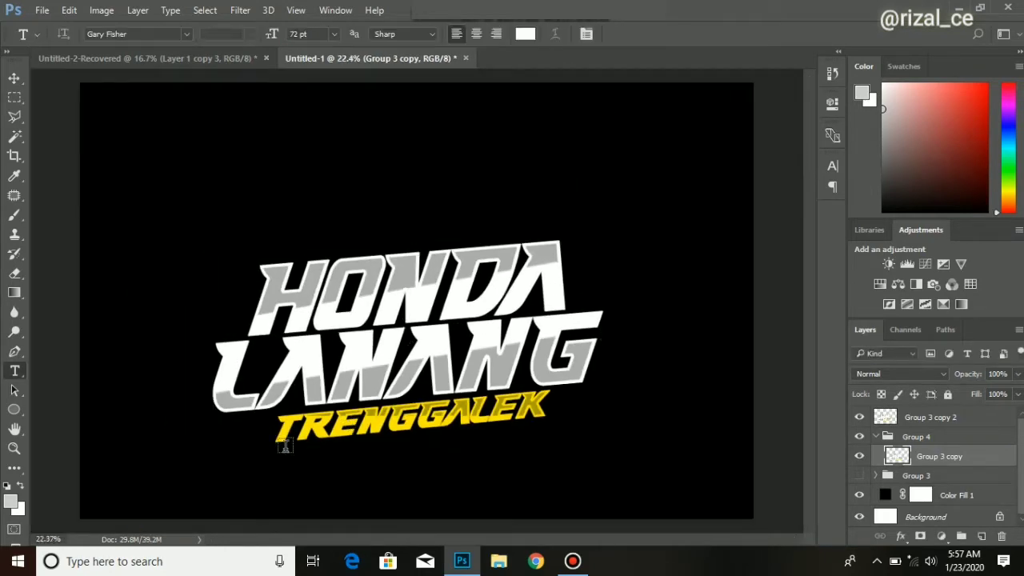
# Repeat the 1 px right and down transform to create 14 successive offset copies of the lower logo layer inside its group
pyautogui.hotkey('ctrl', 'alt', 'shift', 't')
pyautogui.hotkey('ctrl', 'alt', 'shift', 't')
pyautogui.hotkey('ctrl', 'alt', 'shift', 't')
pyautogui.hotkey('ctrl', 'alt', 'shift', 't')
pyautogui.hotkey('ctrl', 'alt', 'shift', 't')
pyautogui.hotkey('ctrl', 'alt', 'shift', 't')
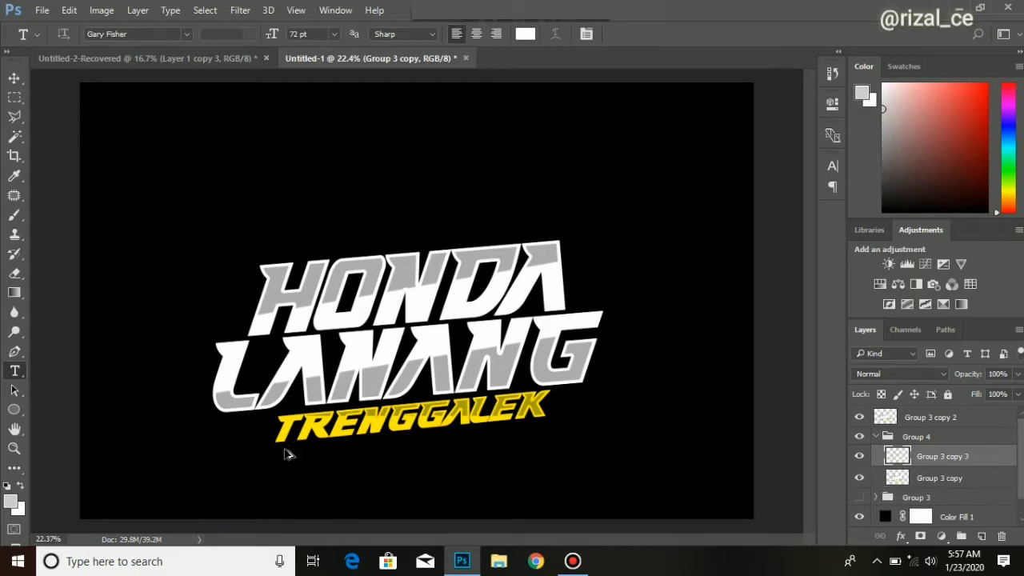
pyautogui.hotkey('ctrl', 'alt', 'shift', 't')
pyautogui.hotkey('ctrl', 'alt', 'shift', 't')
pyautogui.hotkey('ctrl', 'alt', 'shift', 't')
pyautogui.hotkey('ctrl', 'alt', 'shift', 't')
pyautogui.hotkey('ctrl', 'alt', 'shift', 't')
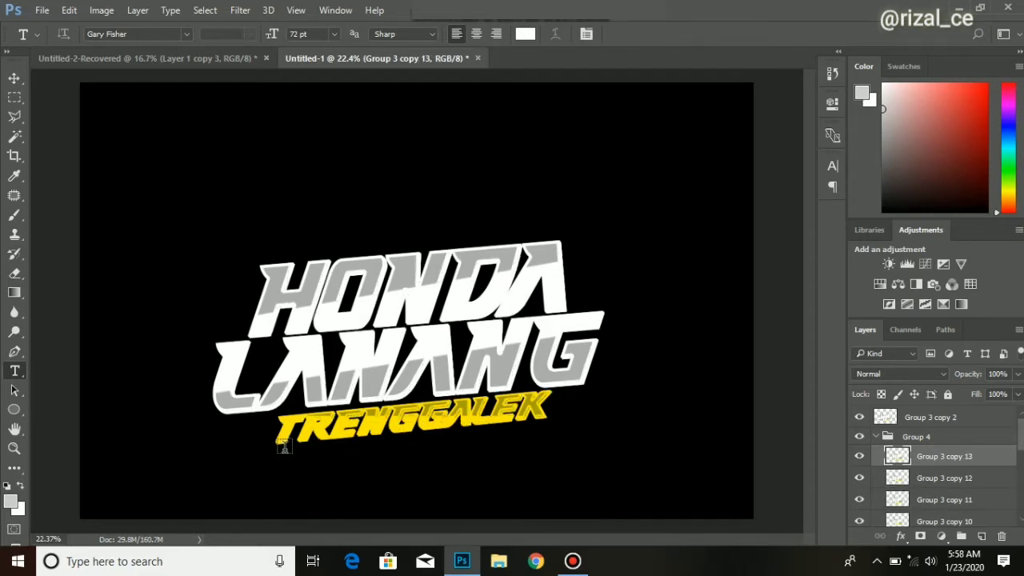
pyautogui.hotkey('ctrl', 'alt', 'shift', 't')
pyautogui.hotkey('ctrl', 'alt', 'shift', 't')
pyautogui.hotkey('ctrl', 'alt', 'shift', 't')
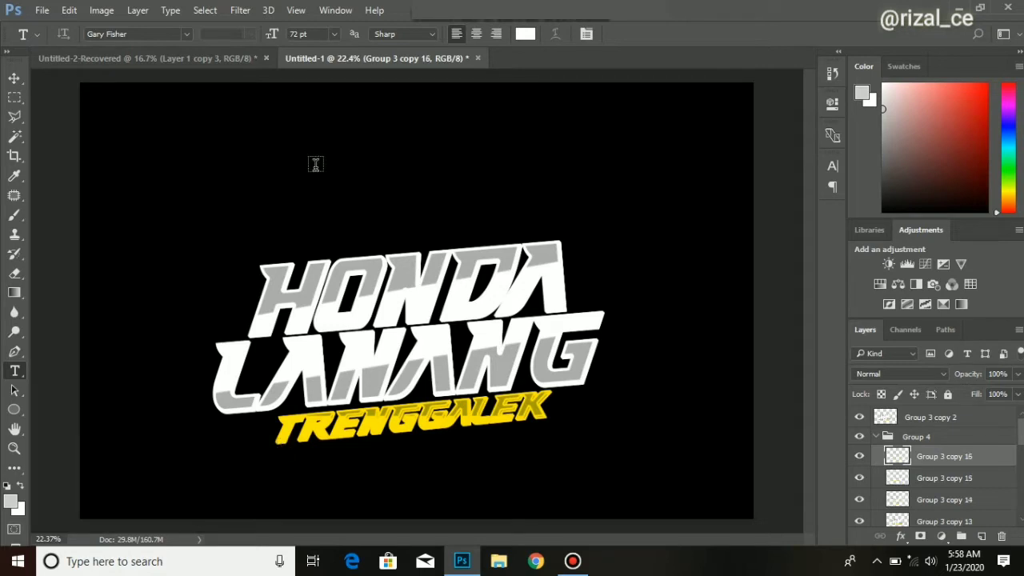
# Apply a Color Overlay in black (000000) to the group of offset copies
pyautogui.click(950, 436)
pyautogui.click(901, 536)
pyautogui.click(908, 456)
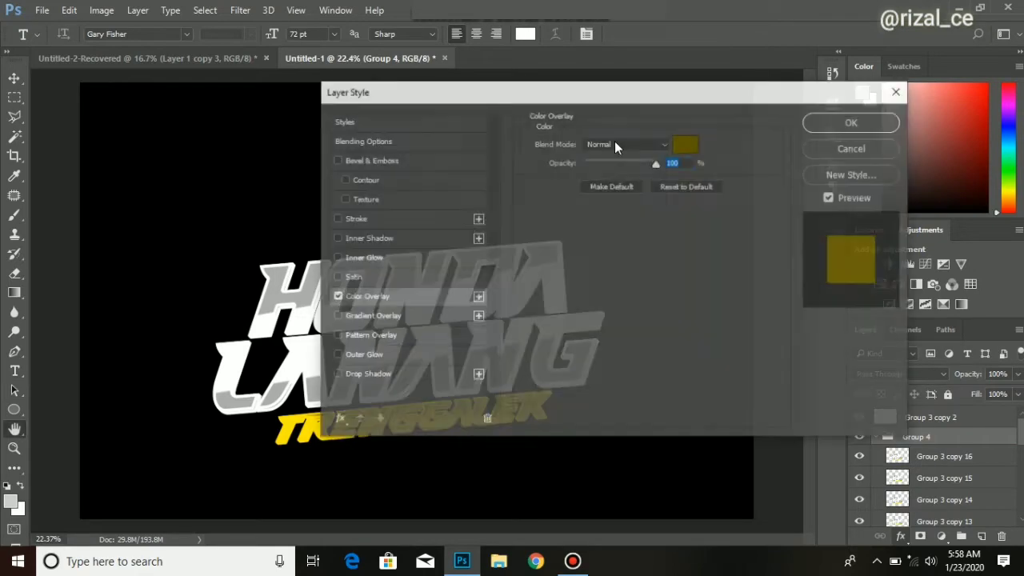
pyautogui.click(681, 144)
pyautogui.moveTo(678, 172); pyautogui.dragTo(536, 441)
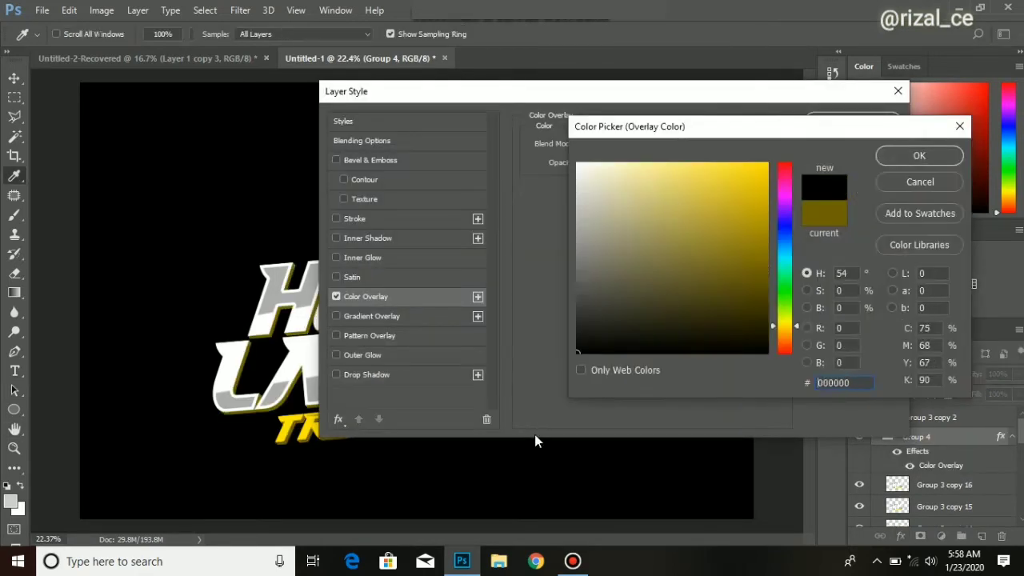
pyautogui.click(919, 155)
pyautogui.press('t')
pyautogui.click(851, 121)
# Collapse the extrusion group and hide the black Color Fill 1 layer
pyautogui.scroll(-2, 911, 513)
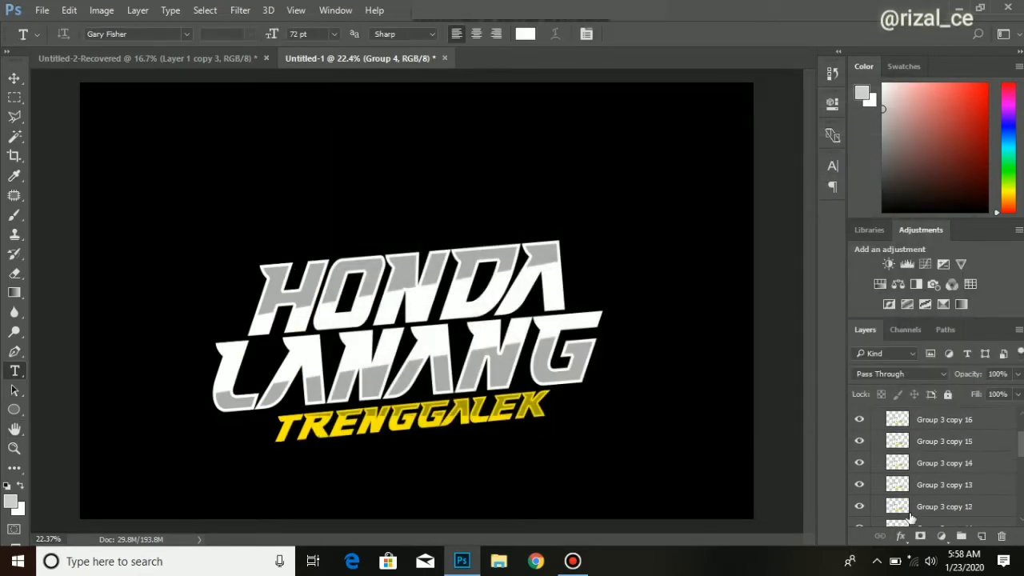
pyautogui.scroll(5, 910, 518)
pyautogui.click(859, 502)
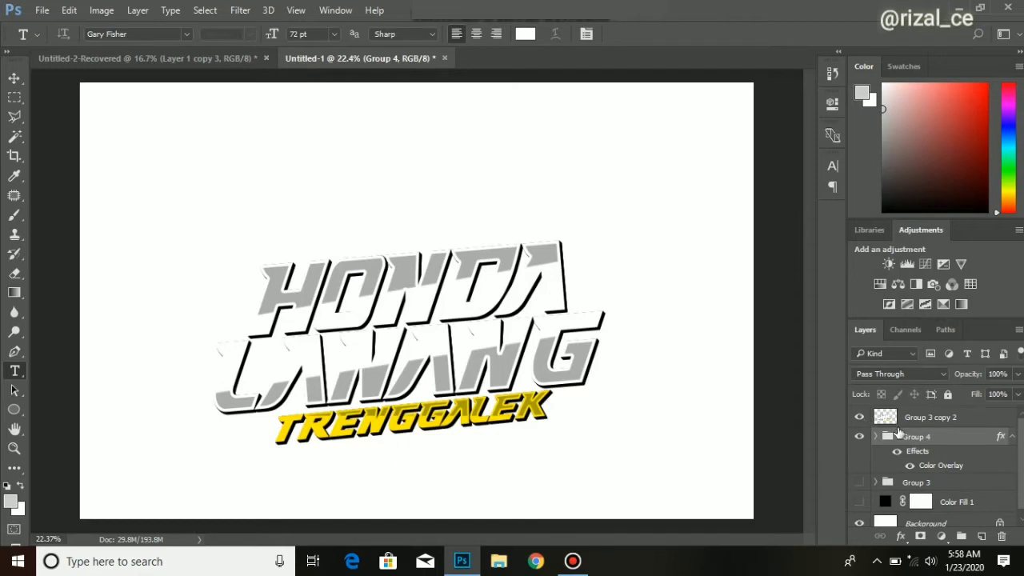
# Extend the extrusion with 12 more offset copies of the topmost layer in Group 4
pyautogui.click(878, 436)
pyautogui.click(926, 486)
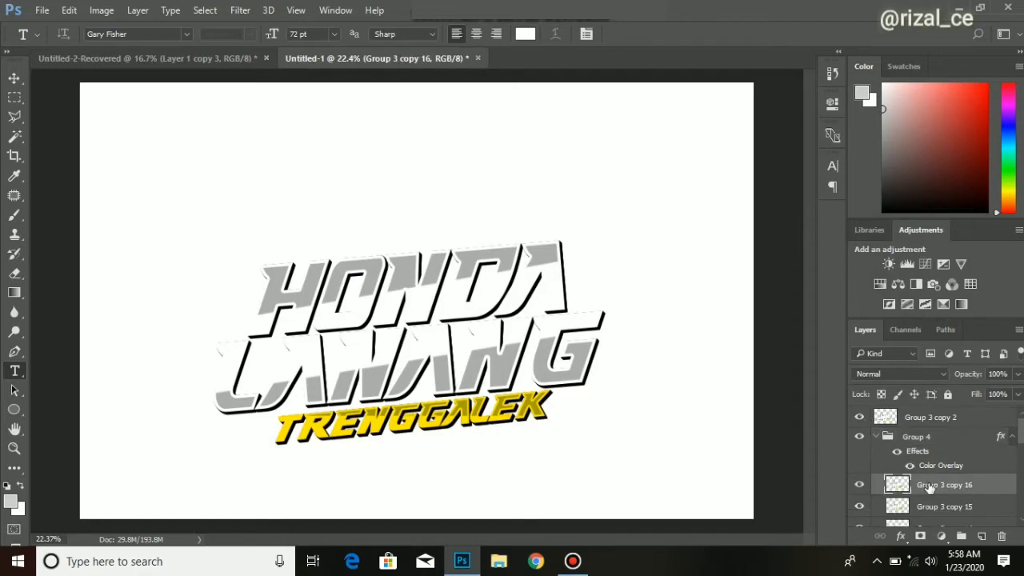
pyautogui.hotkey('ctrl', 'j')
pyautogui.hotkey('ctrl', 'j')
pyautogui.hotkey('ctrl', 'j')
pyautogui.hotkey('ctrl', 'j')
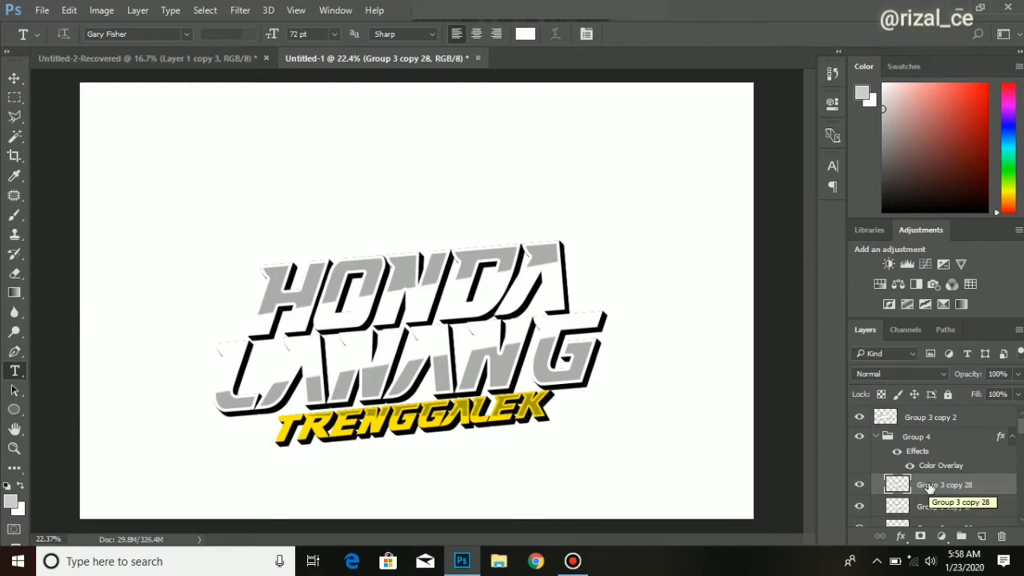
# Add an 11 px black (000000) outside stroke to the top merged logo layer, Group 3 copy 2
pyautogui.click(928, 417)
pyautogui.click(901, 536)
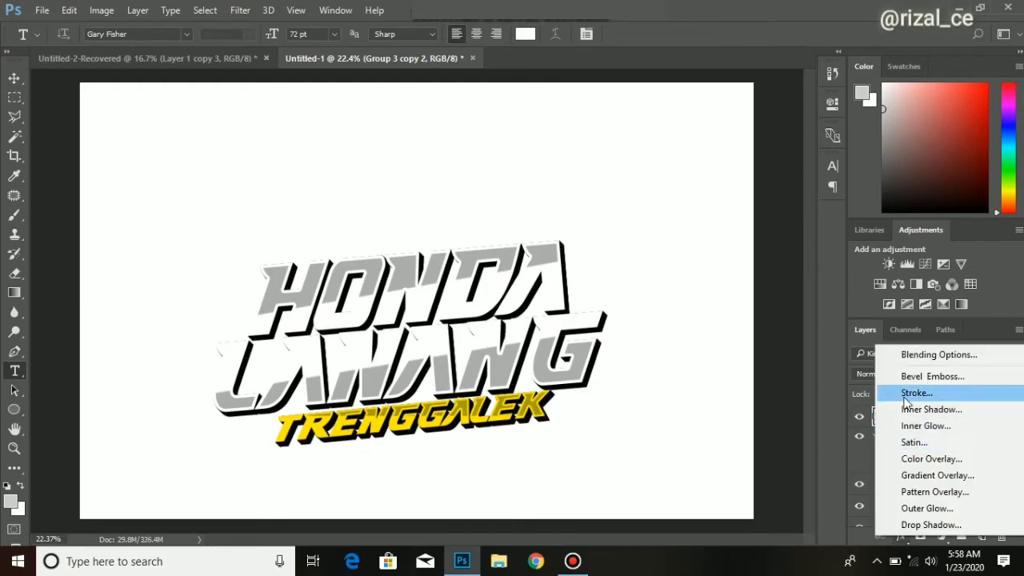
pyautogui.click(912, 393)
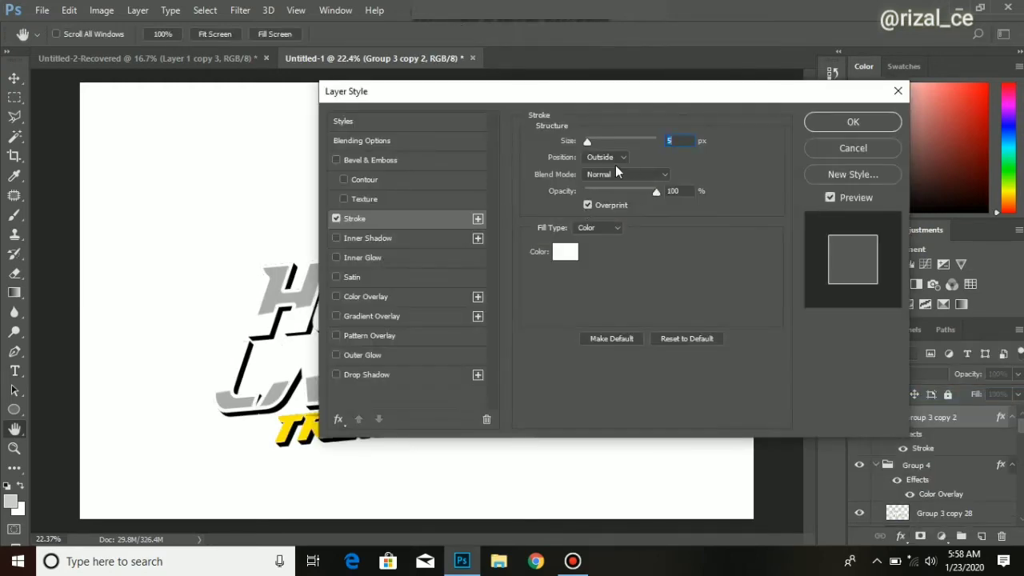
pyautogui.click(564, 253)
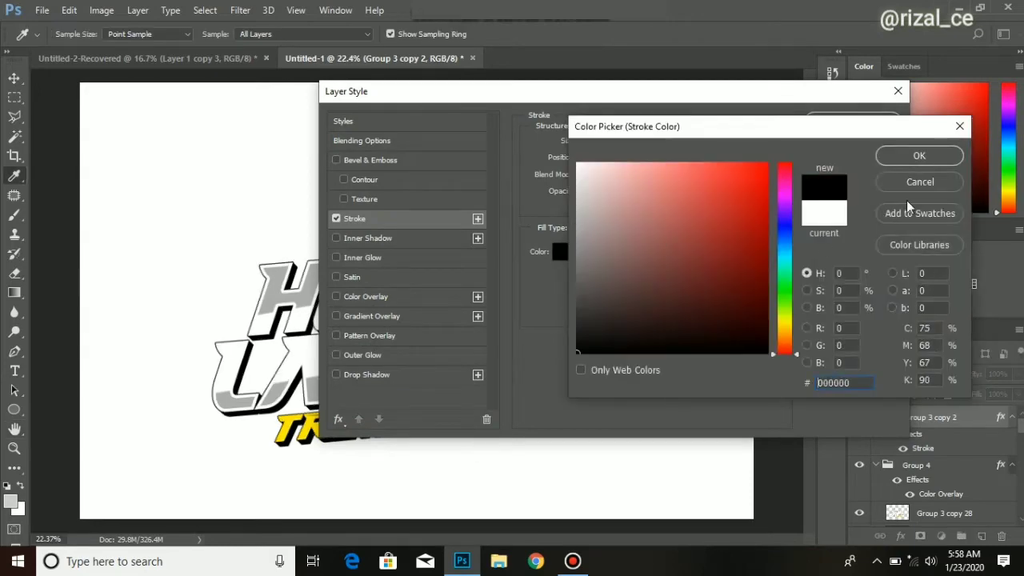
pyautogui.press('Return')
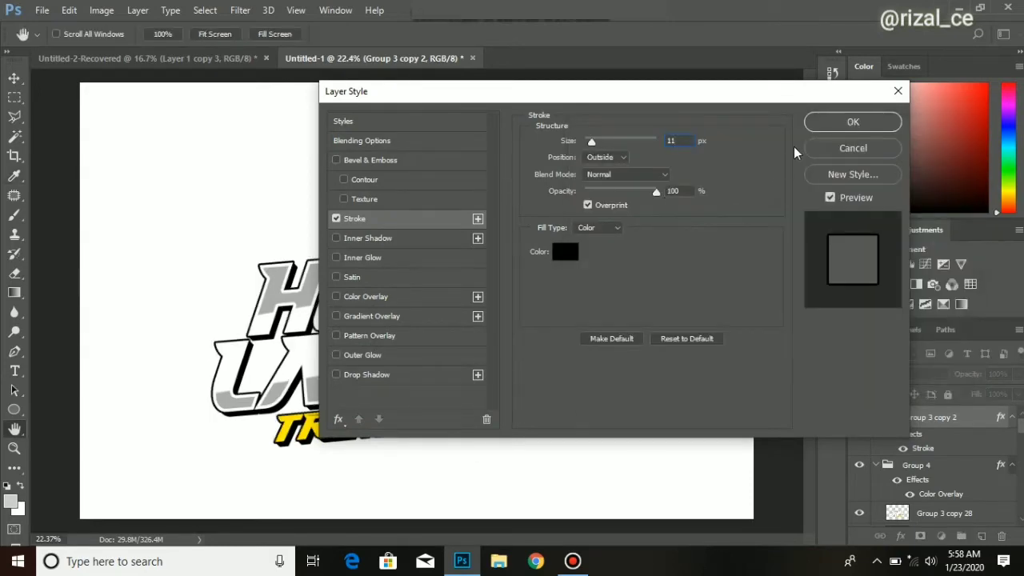
pyautogui.click(853, 122)
# Deepen the extrusion in Group 4 with three more offset copies of its topmost layer
pyautogui.scroll(-2, 354, 372)
pyautogui.scroll(1, 355, 372)
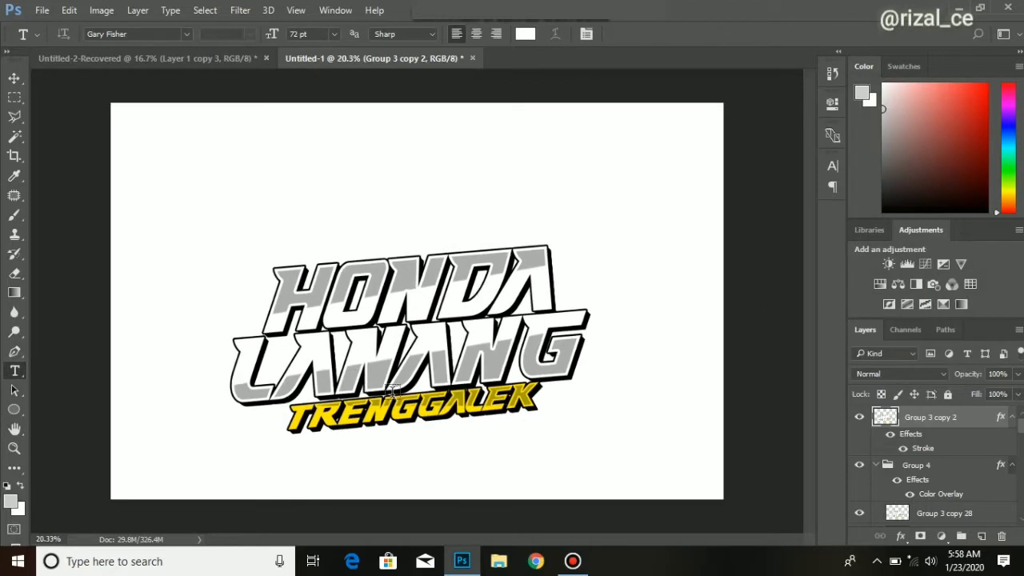
pyautogui.click(909, 494)
pyautogui.scroll(-1, 916, 488)
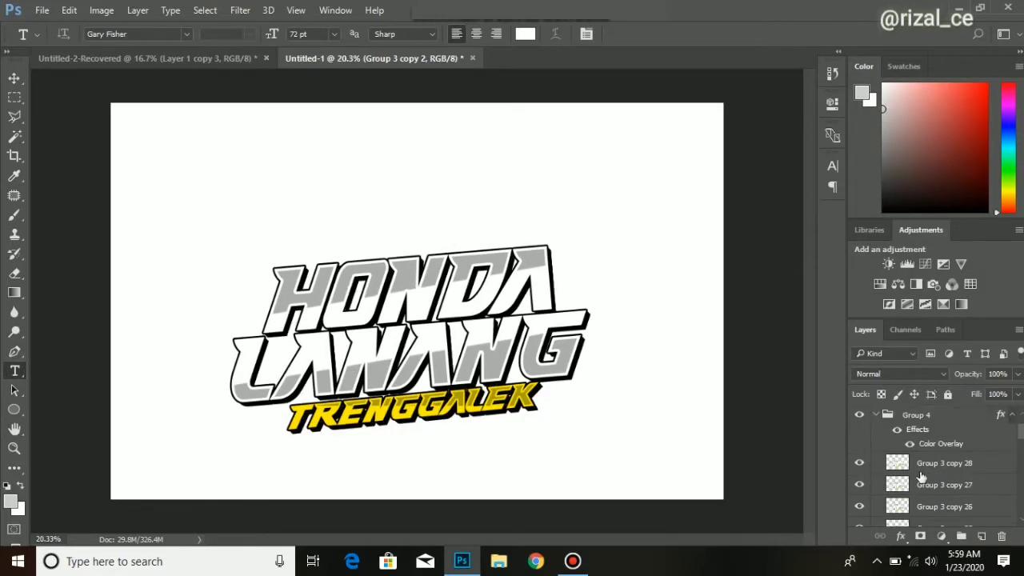
pyautogui.click(921, 469)
pyautogui.click(919, 466)
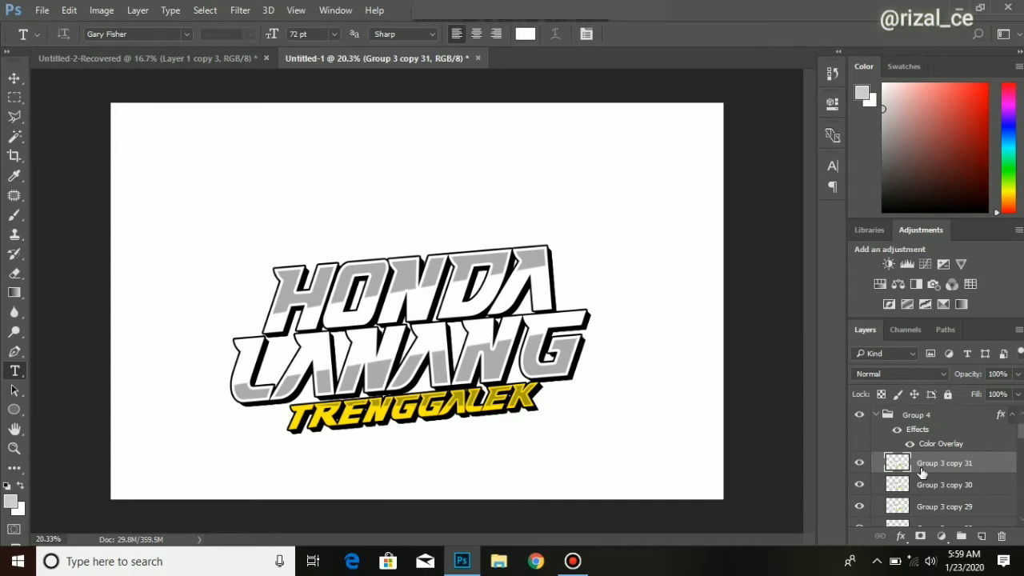
# Select the merged logo layer together with Group 4 and move them up to the canvas centre, at X 2000.50 px, Y 1300.00 px
pyautogui.click(877, 415)
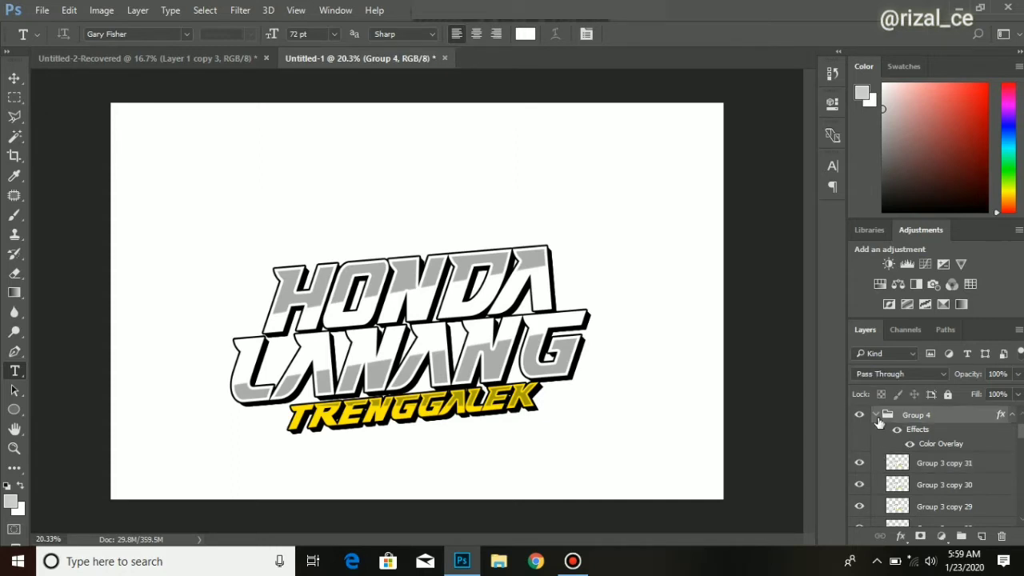
pyautogui.scroll(1, 905, 430)
pyautogui.keyDown('shift'); pyautogui.click(906, 432); pyautogui.keyUp('shift')
pyautogui.hotkey('ctrl', 't')
pyautogui.moveTo(519, 371); pyautogui.dragTo(524, 332)
pyautogui.press('t')
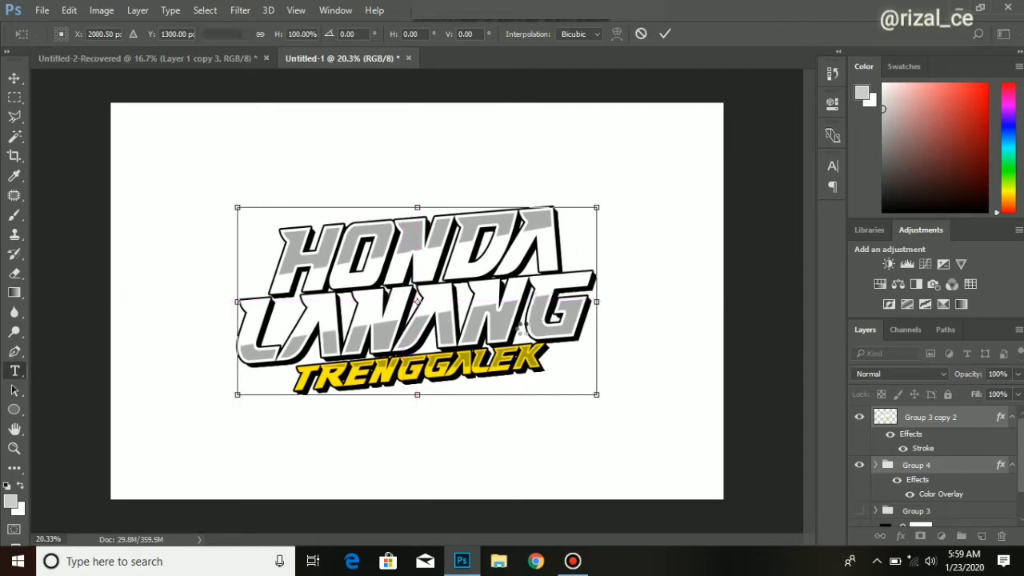
pyautogui.press('Return')
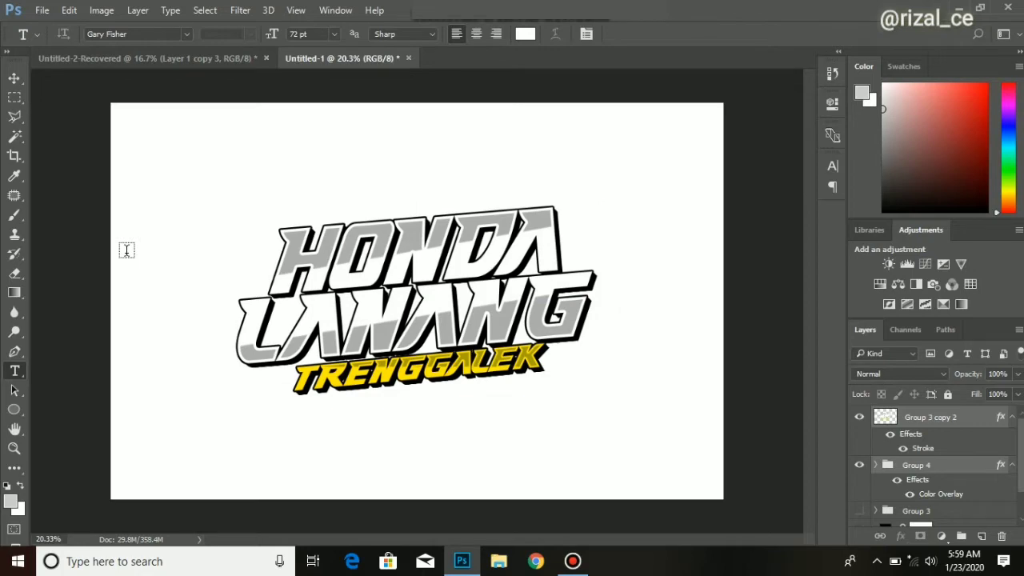
# Create a new 4000 x 2600 px RGB document at 300 pixels/inch with a white background and show its grid
pyautogui.click(44, 9)
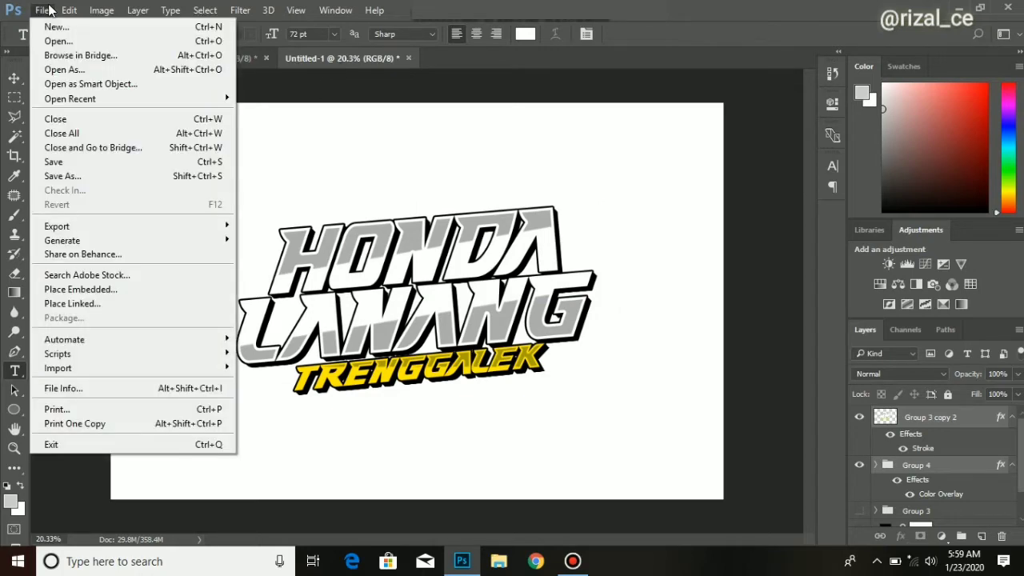
pyautogui.click(58, 26)
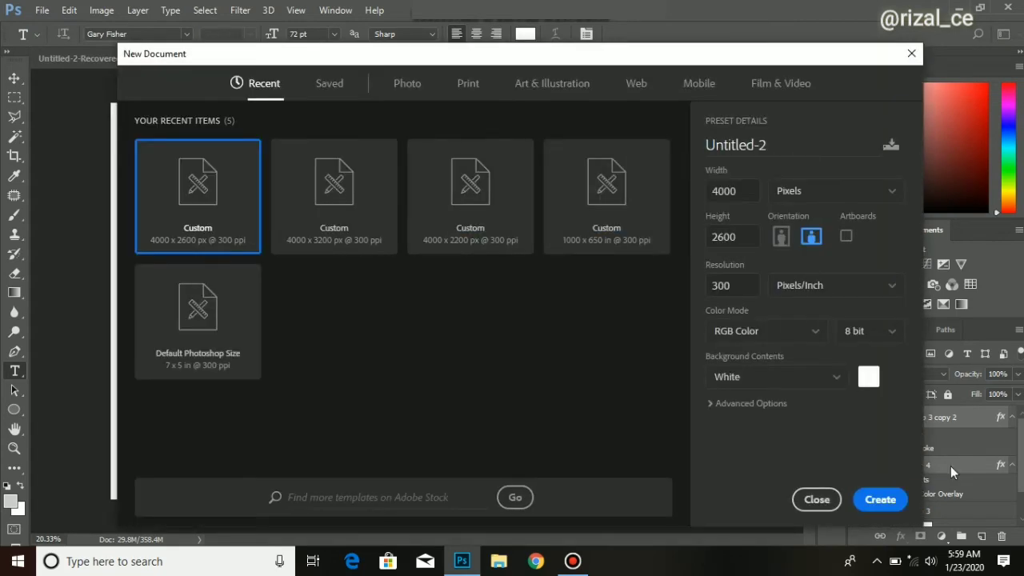
pyautogui.click(878, 499)
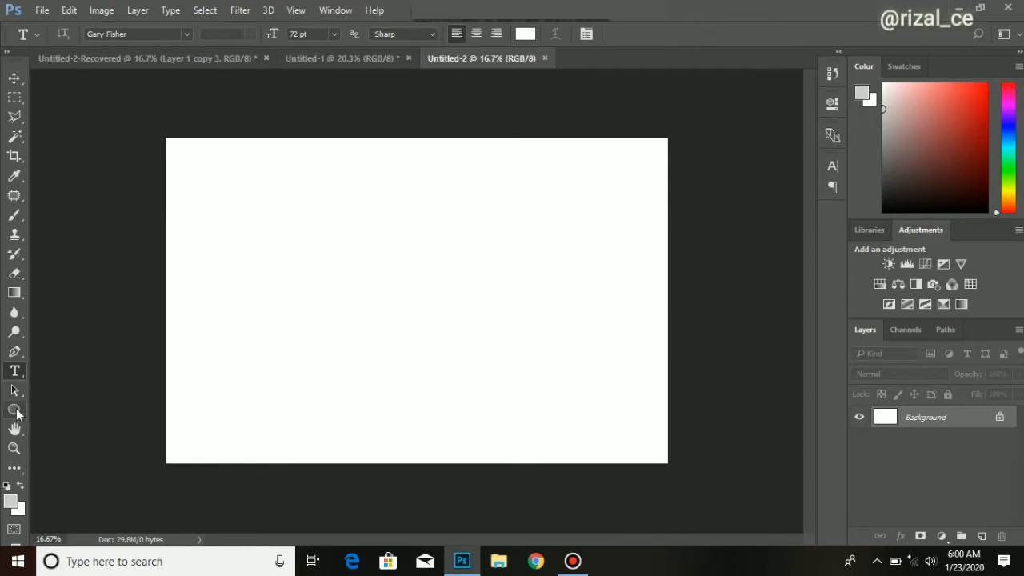
pyautogui.click(296, 12)
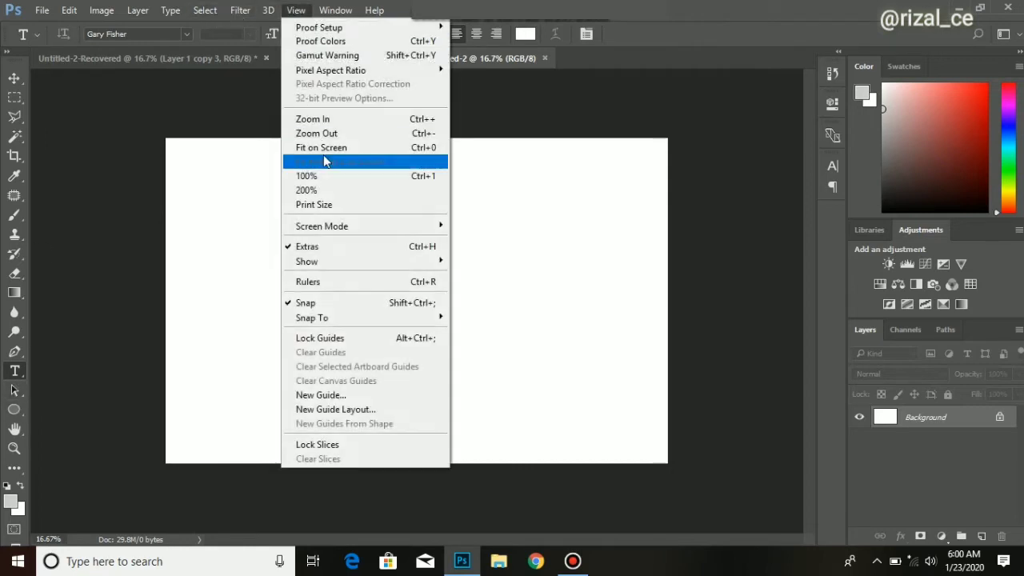
pyautogui.moveTo(309, 263)
pyautogui.click(492, 254)
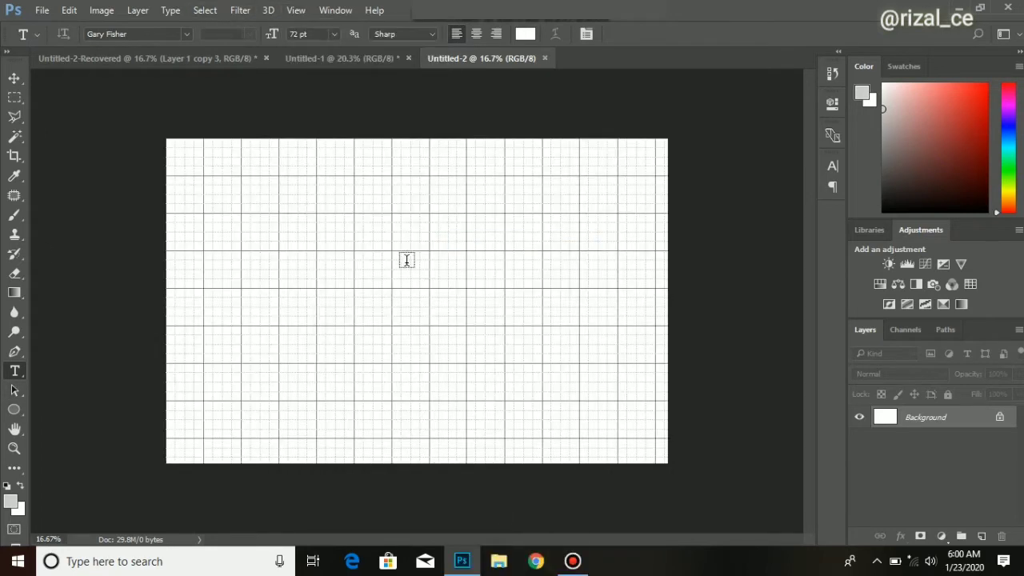
# Draw a closed rounded-corner triangle path with the Pen tool, about six major grid squares wide and three and a half high
pyautogui.click(15, 352)
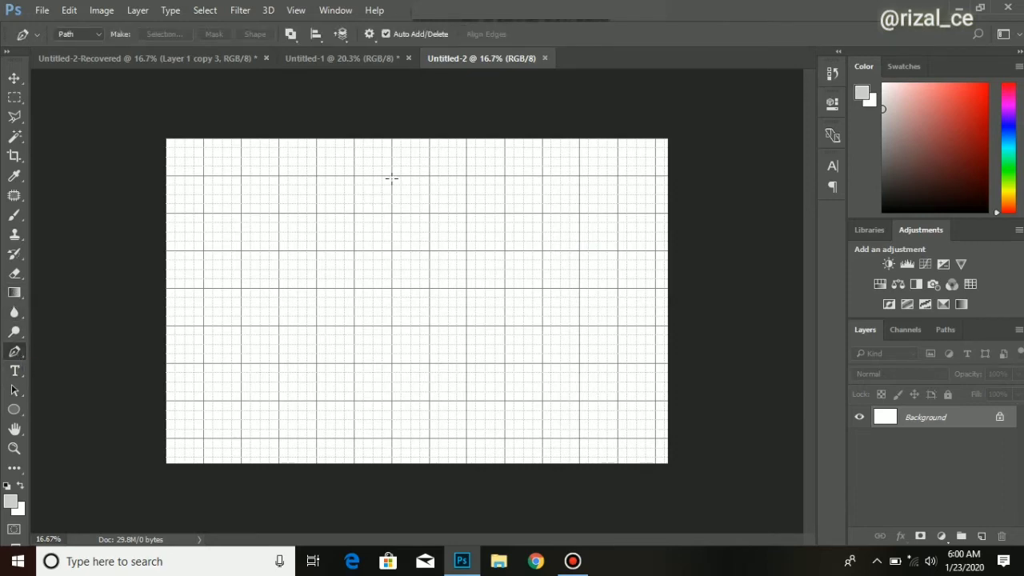
pyautogui.hotkey('ctrl', '+')
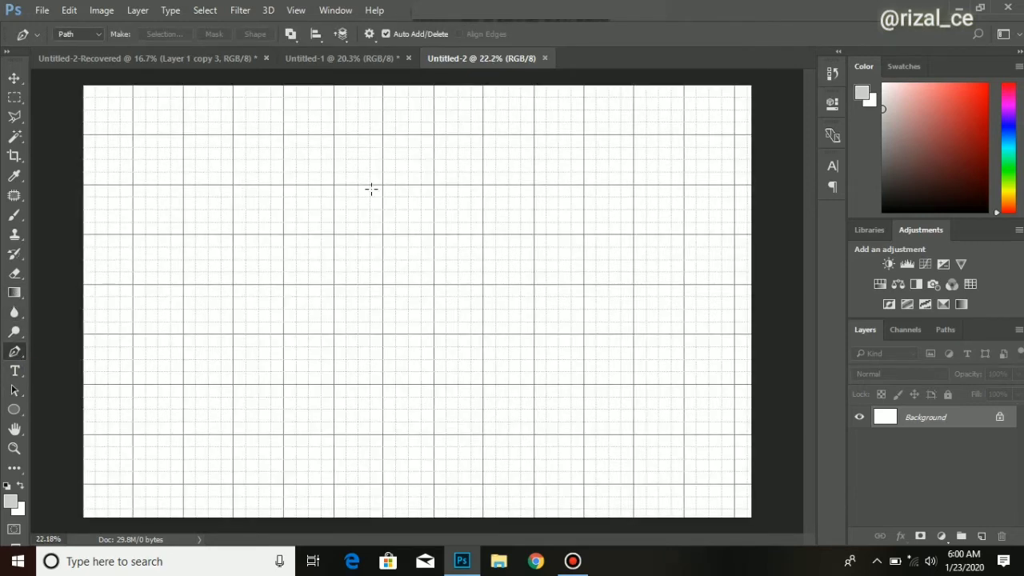
pyautogui.click(459, 197)
pyautogui.moveTo(383, 212); pyautogui.dragTo(386, 221)
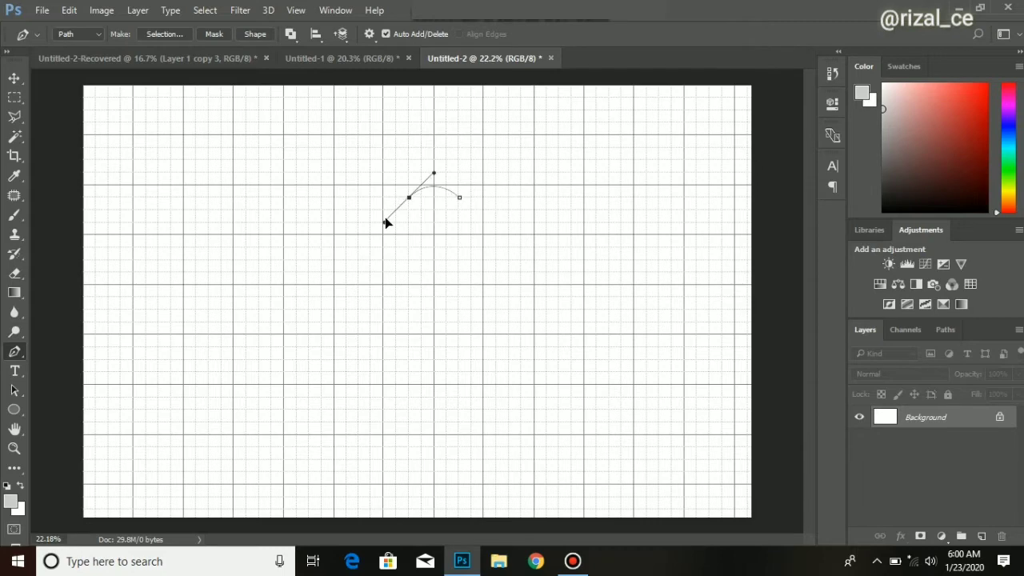
pyautogui.click(283, 334)
pyautogui.moveTo(309, 359); pyautogui.dragTo(344, 361)
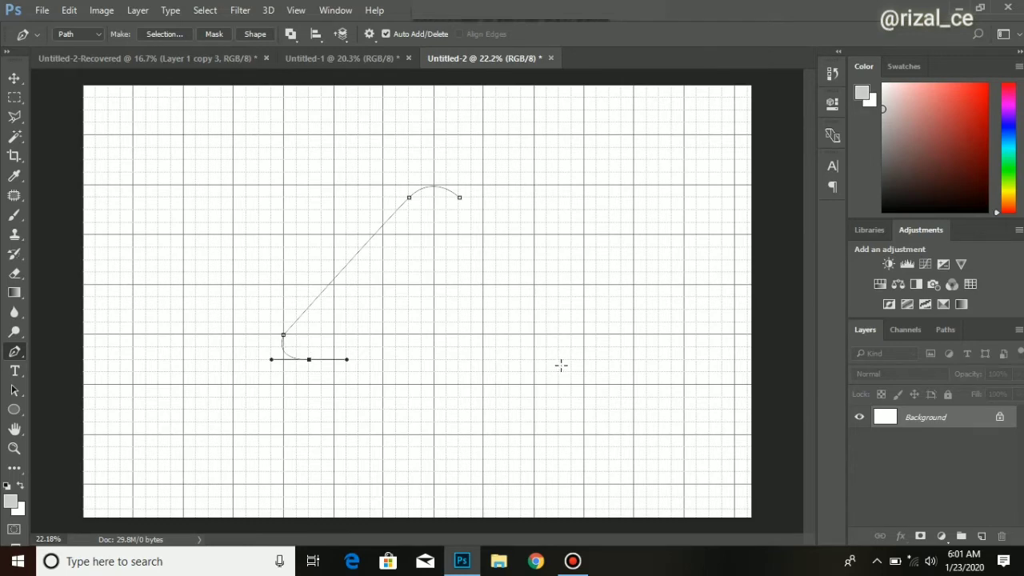
pyautogui.scroll(1, 559, 361)
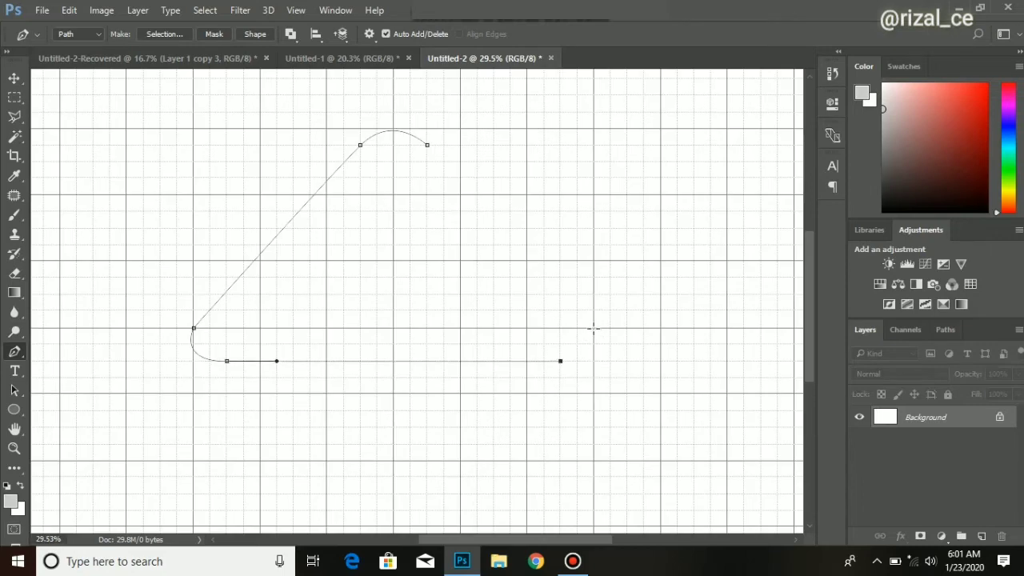
pyautogui.moveTo(594, 326); pyautogui.dragTo(585, 293)
pyautogui.click(428, 145)
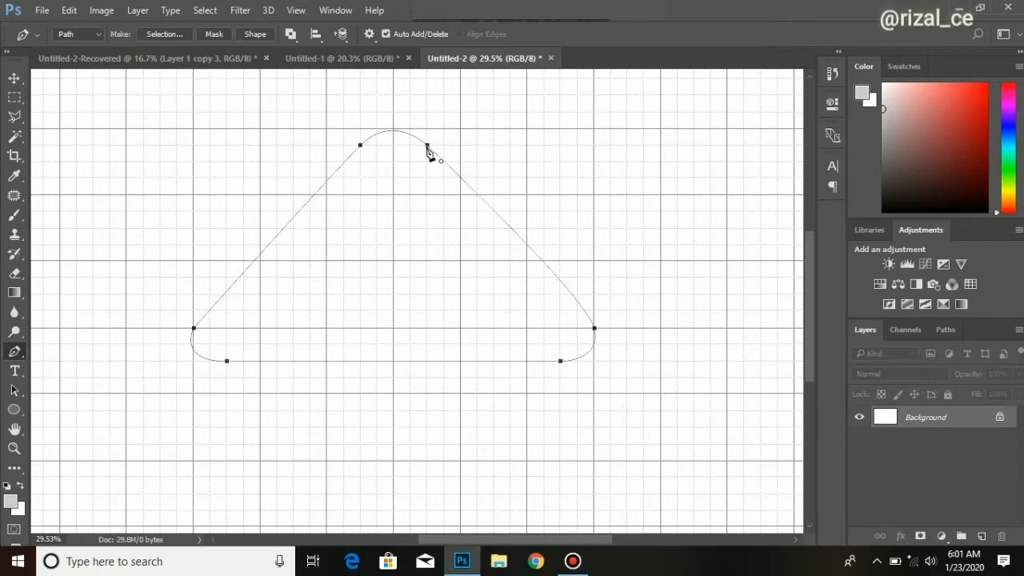
pyautogui.scroll(-2, 342, 316)
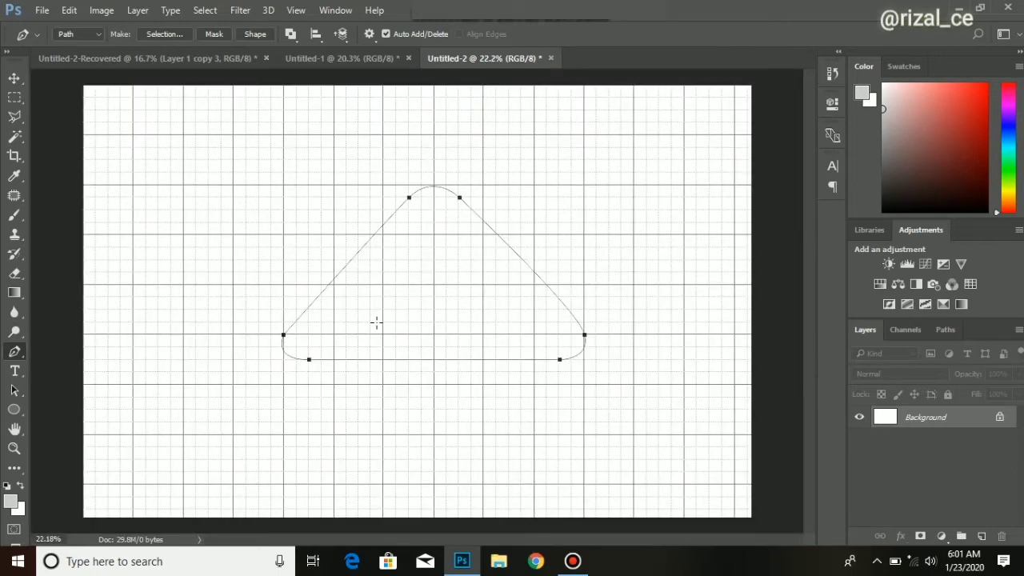
# Fill the rounded triangle path with solid orange at 100% opacity on a new layer, remove the path outline and hide the grid
pyautogui.click(982, 536)
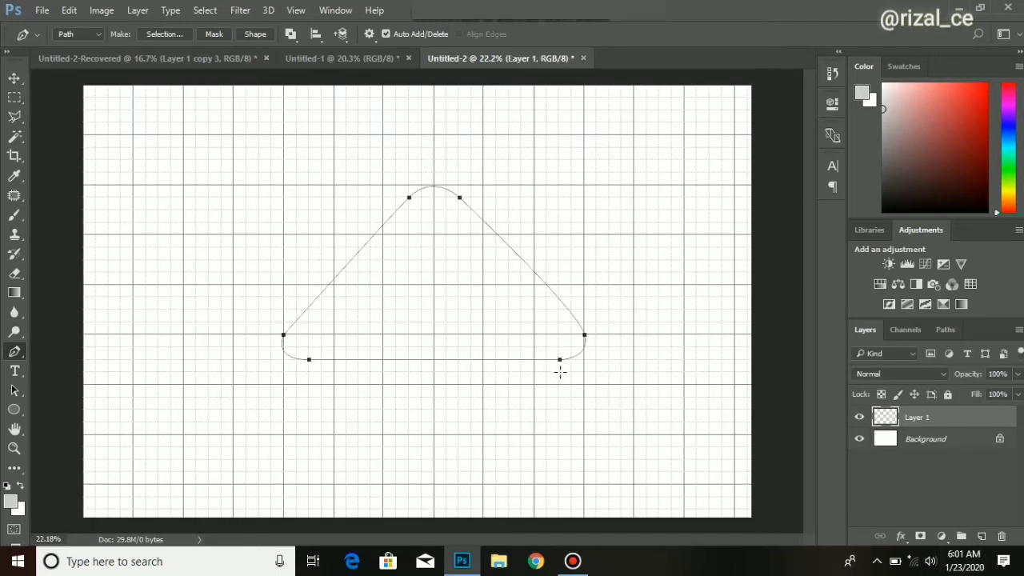
pyautogui.rightClick(482, 304)
pyautogui.click(565, 272)
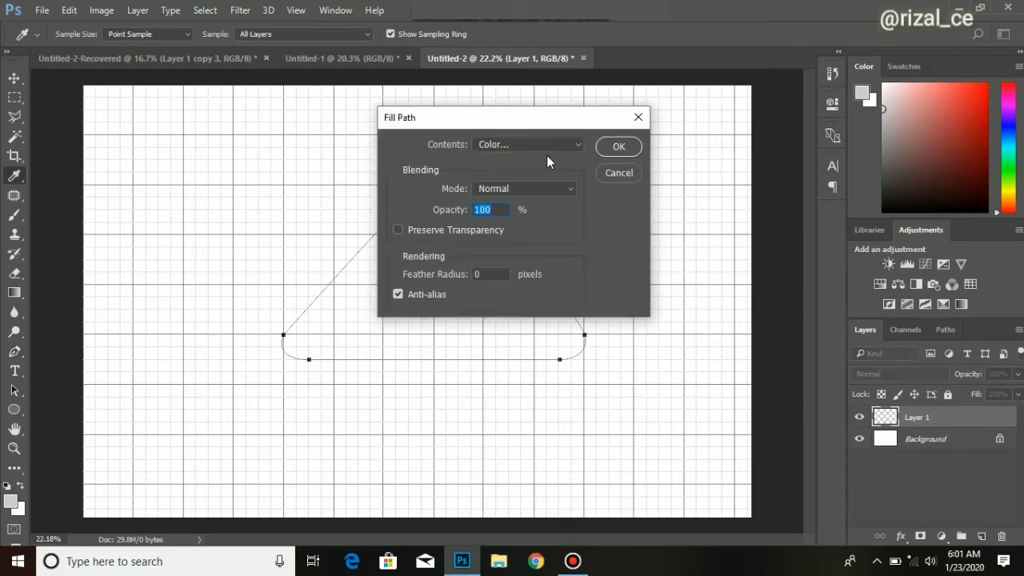
pyautogui.click(544, 148)
pyautogui.click(526, 181)
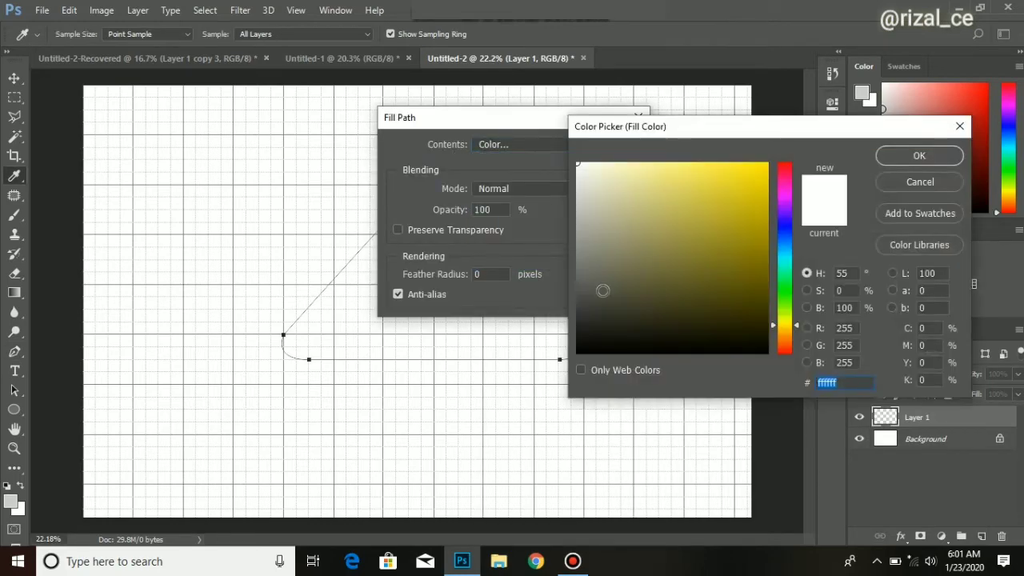
pyautogui.click(784, 340)
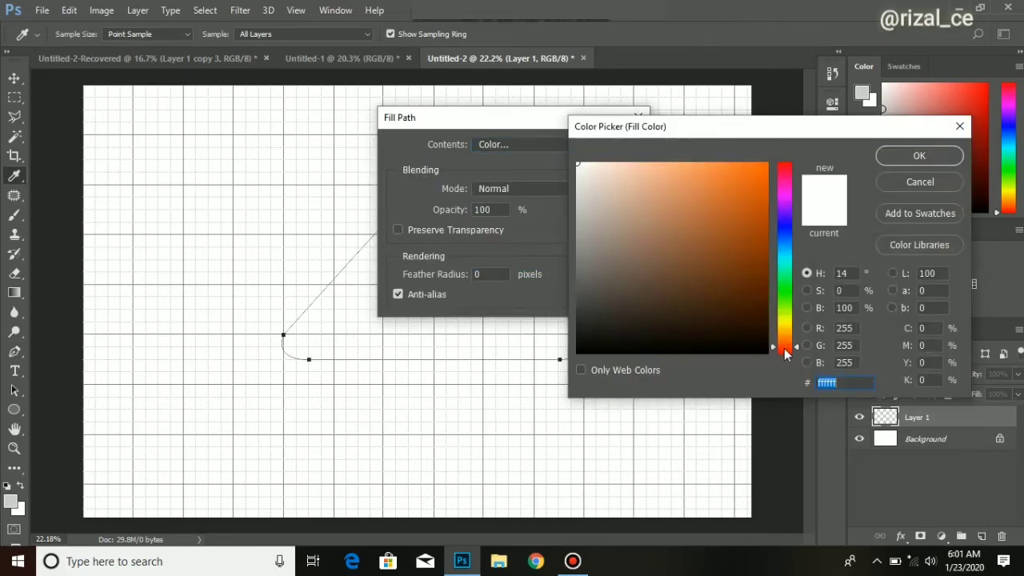
pyautogui.click(766, 165)
pyautogui.press('Return')
pyautogui.press('Return')
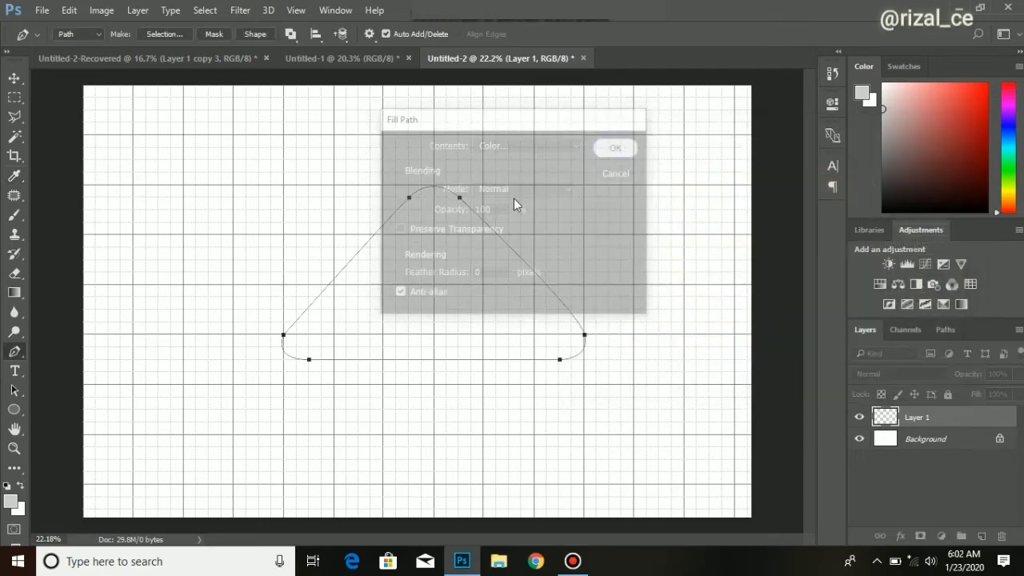
pyautogui.press('Escape')
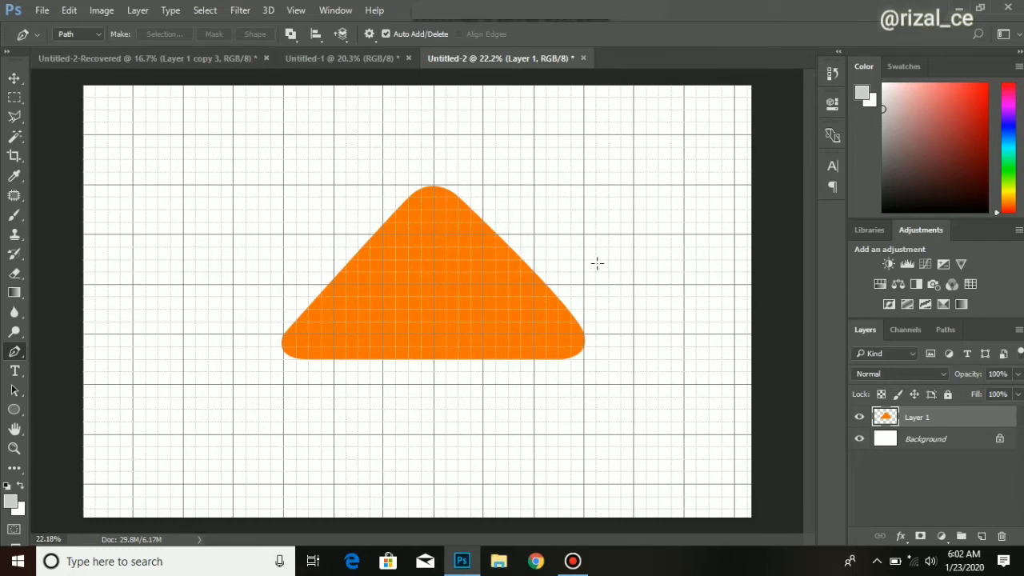
pyautogui.hotkey('ctrl', "'")
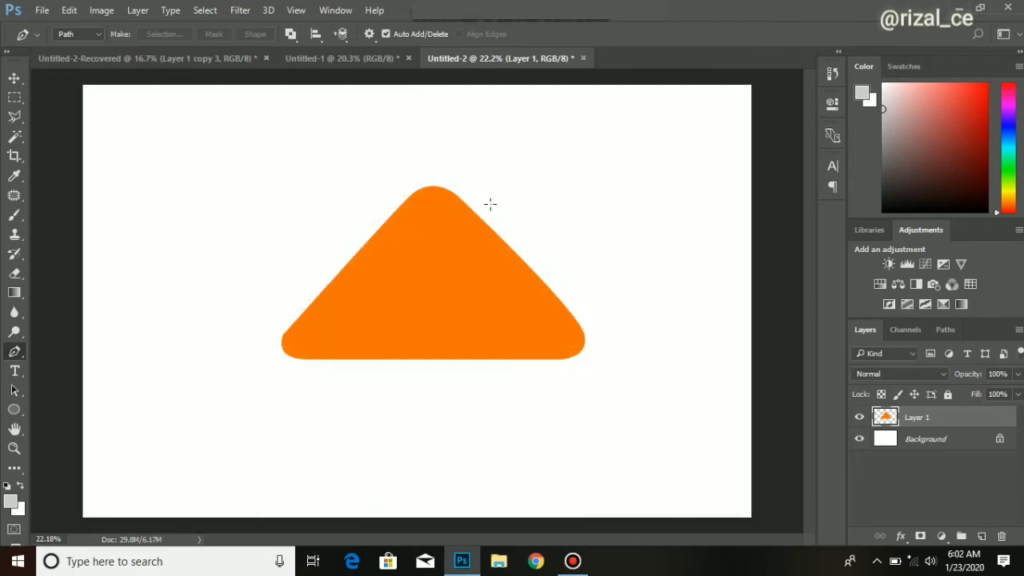
pyautogui.scroll(-2, 472, 320)
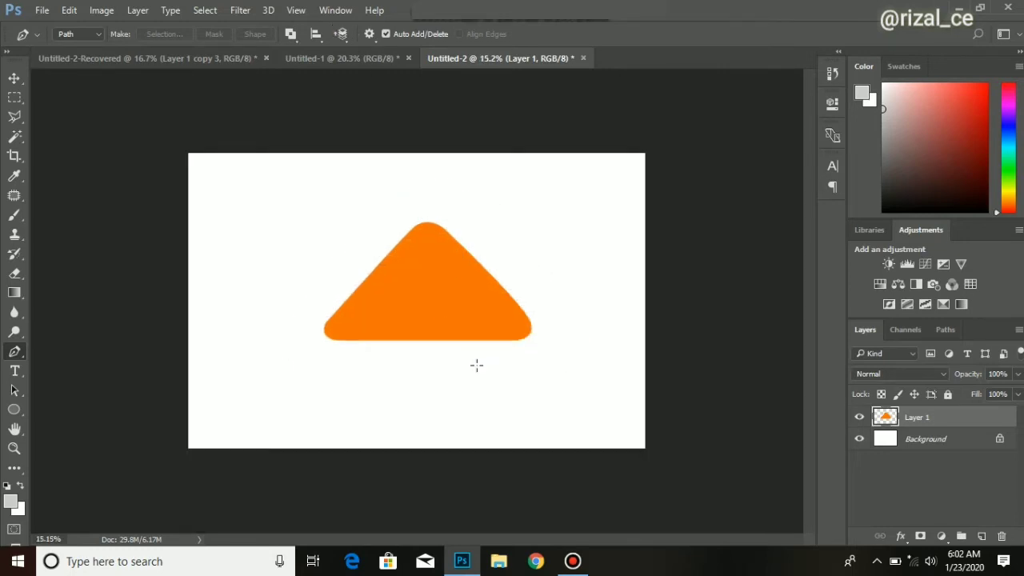
pyautogui.click(573, 561)
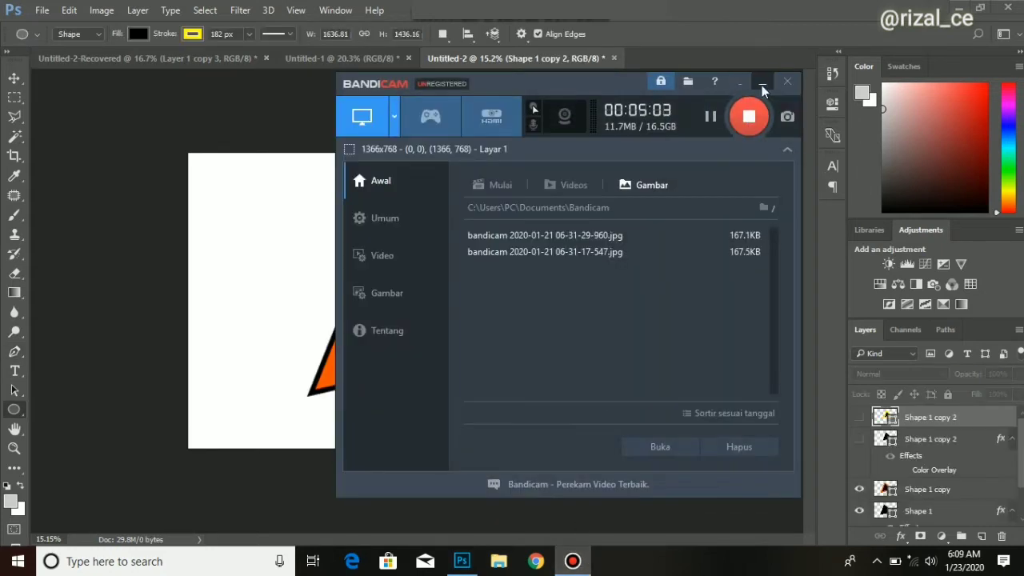
pyautogui.click(763, 82)
# Show the hidden yellow and black triangle layers and group all the triangle shape layers together
pyautogui.click(859, 417)
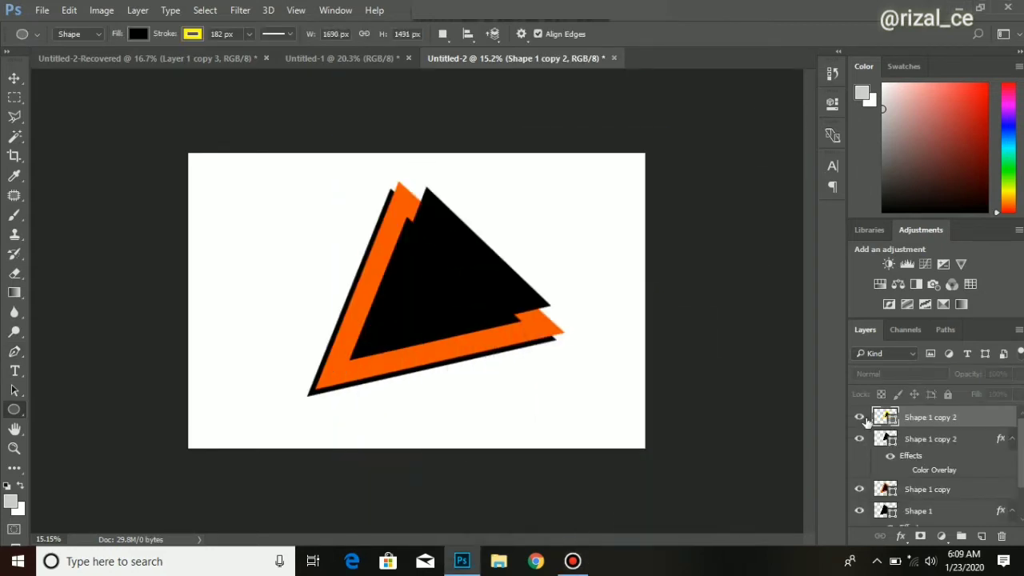
pyautogui.keyDown('shift'); pyautogui.click(924, 509); pyautogui.keyUp('shift')
pyautogui.hotkey('ctrl', 'g')
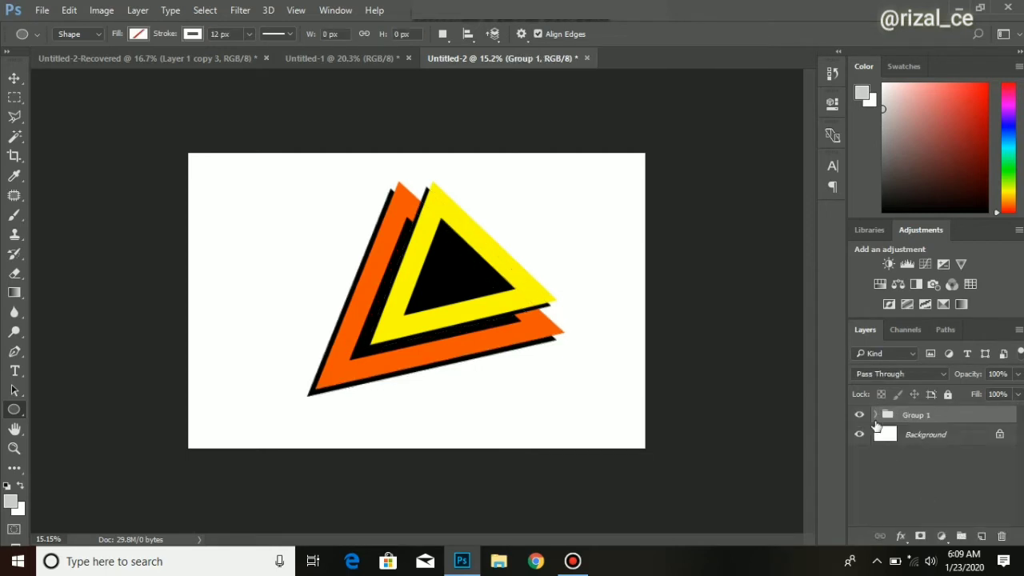
# Duplicate Group 1, hide the original group and merge the duplicate into a single layer
pyautogui.hotkey('ctrl', 'j')
pyautogui.click(859, 432)
pyautogui.rightClick(904, 420)
pyautogui.click(925, 421)
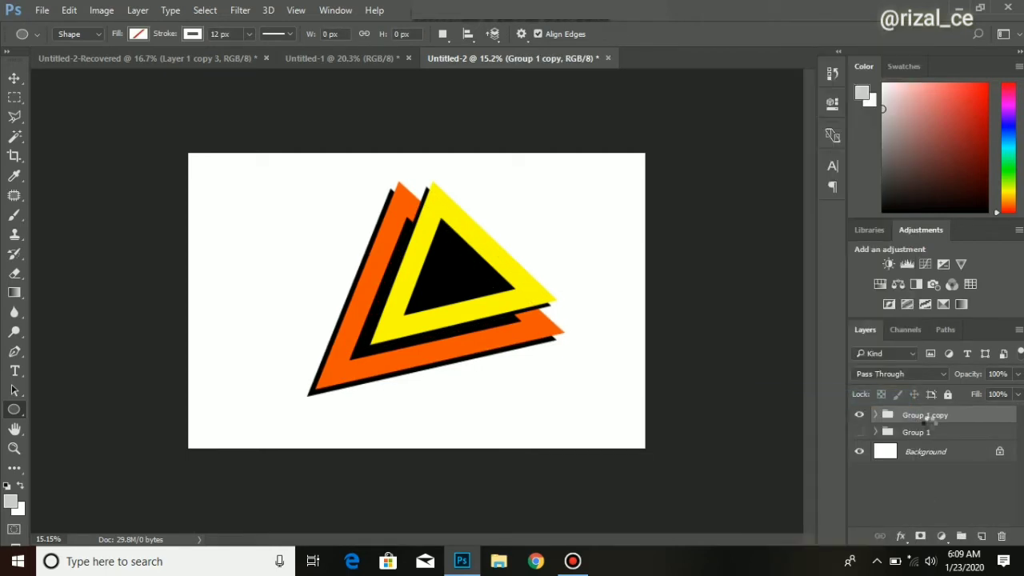
# Duplicate the merged triangle layer and put the lower copy into a new group
pyautogui.hotkey('ctrl', 'j')
pyautogui.click(924, 437)
pyautogui.hotkey('ctrl', 'g')
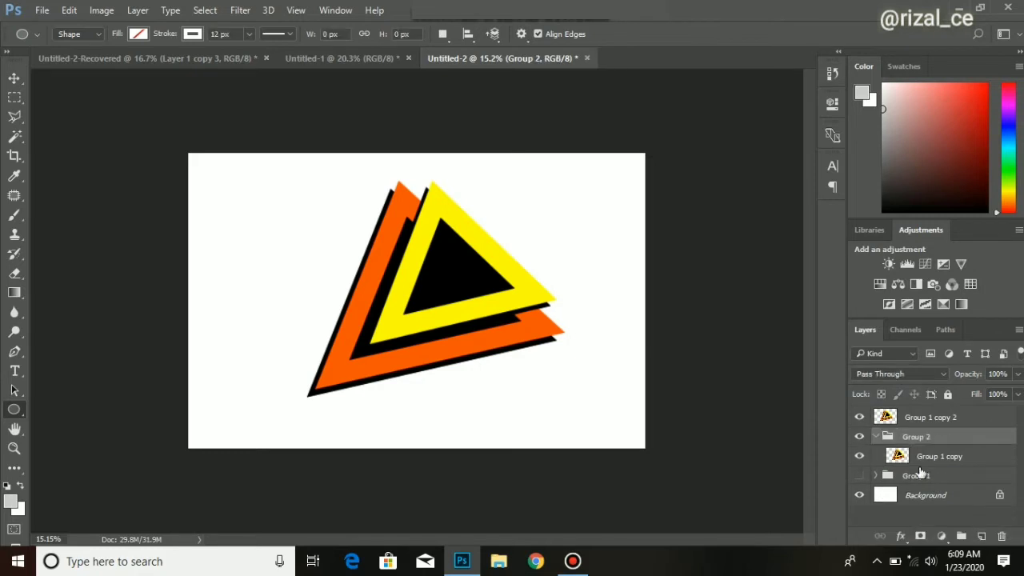
# Shift the Group 1 copy layer inside Group 2 by 1 px right and 1 px up, to X 2169.00 px, Y 1195.50 px
pyautogui.click(921, 474)
pyautogui.click(928, 459)
pyautogui.scroll(5, 520, 255)
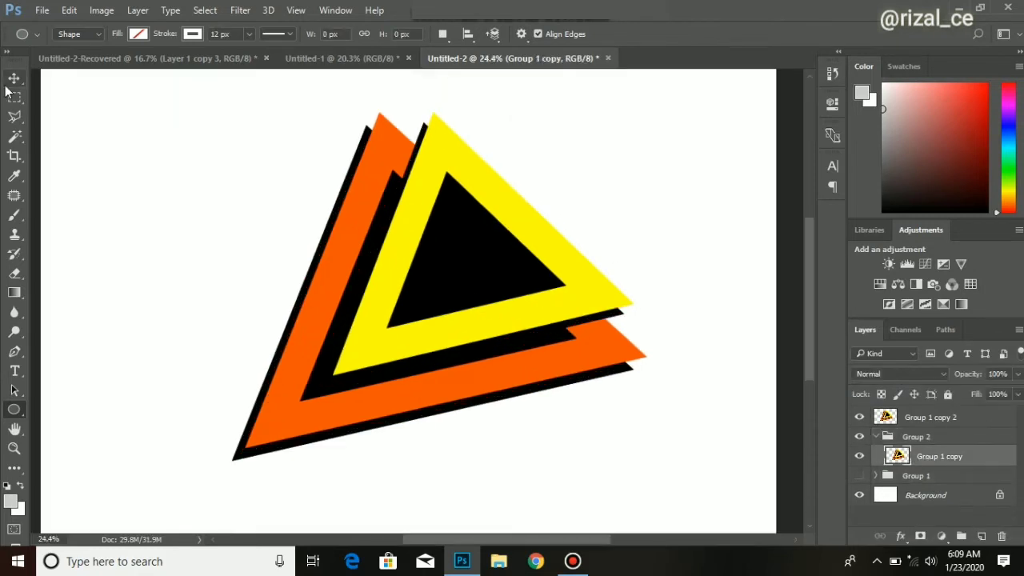
pyautogui.press('a')
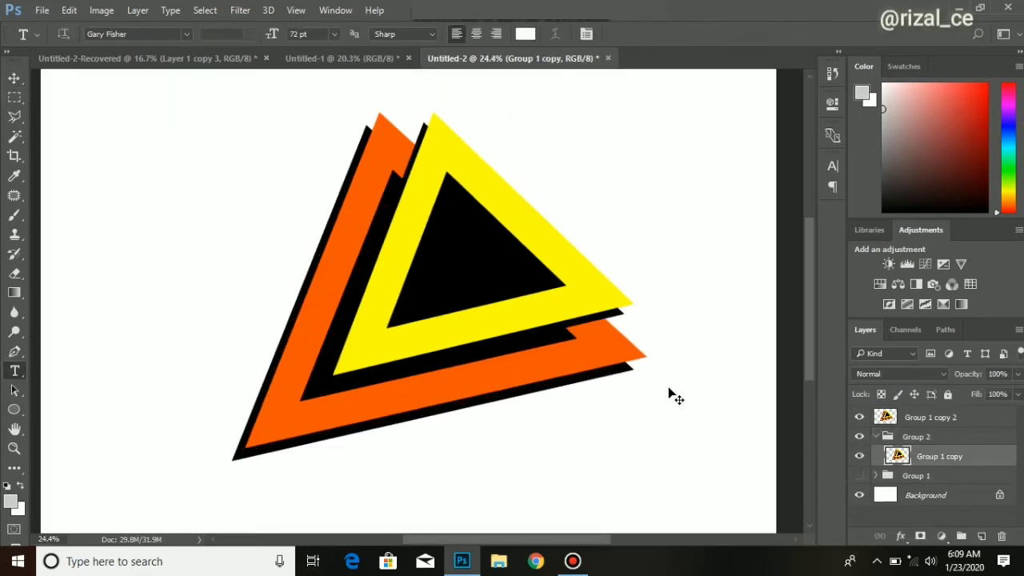
pyautogui.hotkey('ctrl', 't')
pyautogui.scroll(10, 613, 292)
pyautogui.scroll(8, 606, 276)
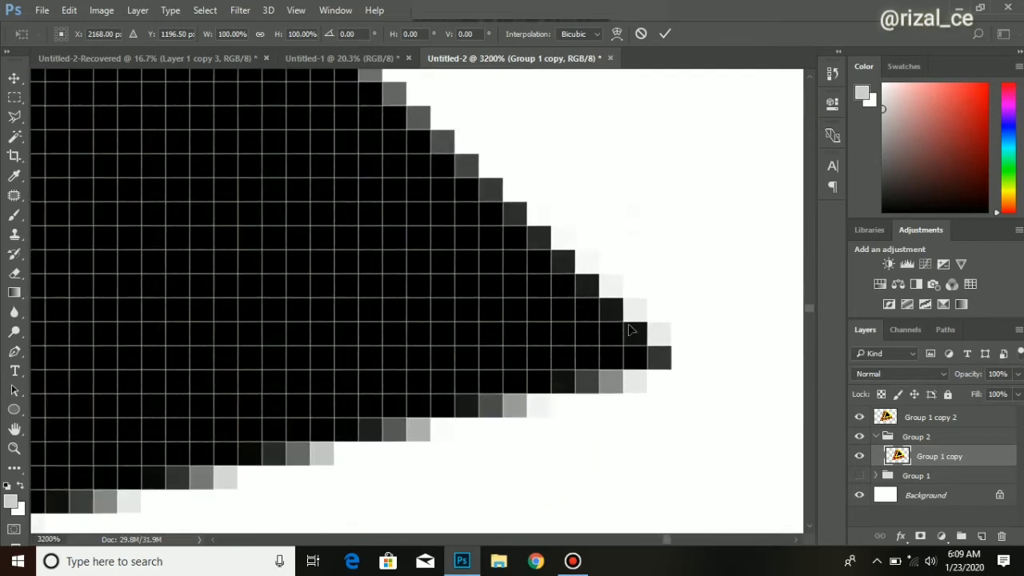
pyautogui.moveTo(644, 328); pyautogui.dragTo(653, 306)
pyautogui.scroll(-15, 636, 324)
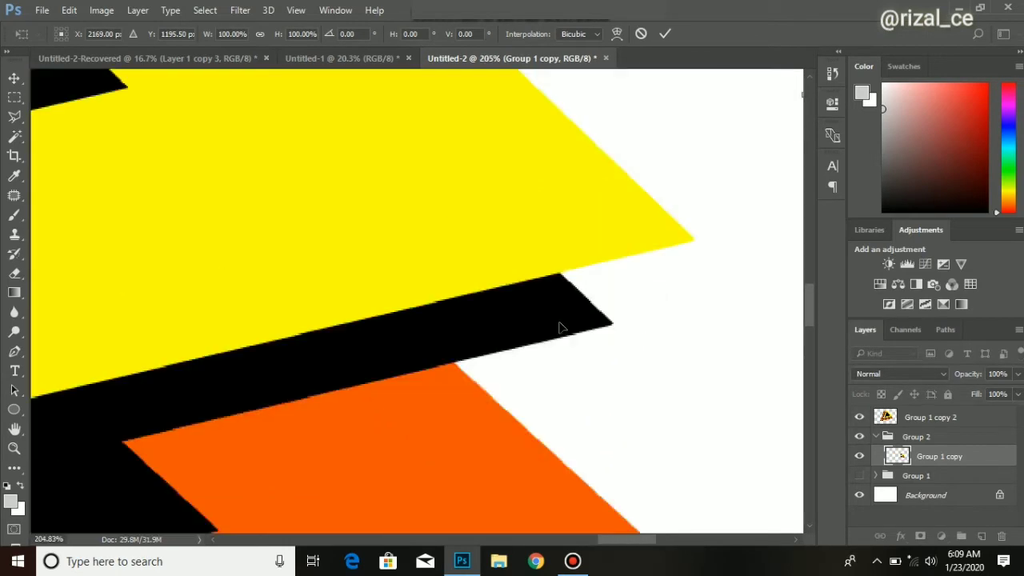
pyautogui.scroll(-5, 535, 344)
pyautogui.press('t')
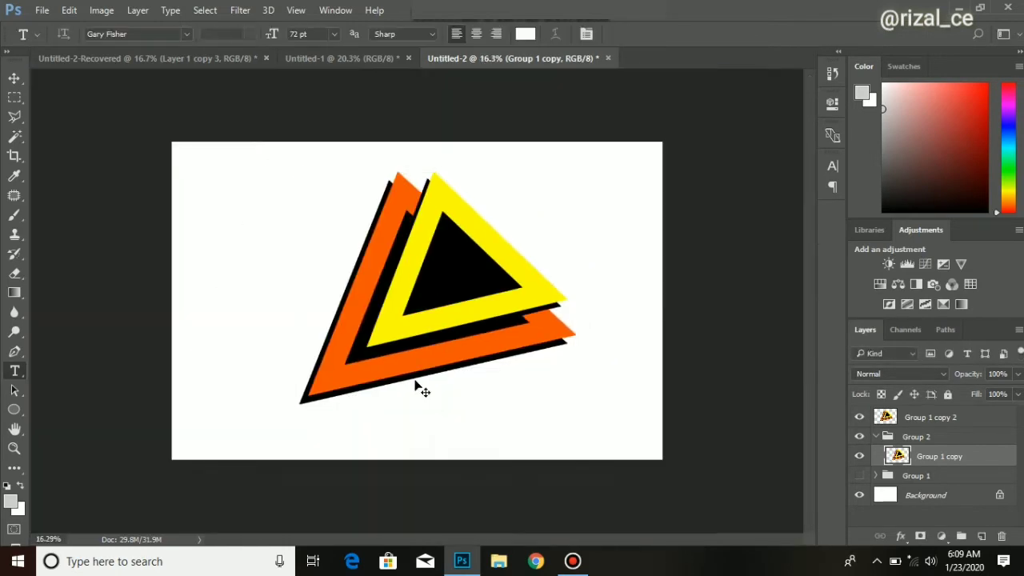
# Build the emblem's extrusion in Group 2 by repeating the 1 px diagonal offset for about 25 stacked copies
pyautogui.hotkey('ctrl', 'alt', 'shift', 't')
pyautogui.hotkey('ctrl', 'alt', 'shift', 't')
pyautogui.hotkey('ctrl', 'alt', 'shift', 't')
pyautogui.hotkey('ctrl', 'alt', 'shift', 't')
pyautogui.hotkey('ctrl', 'alt', 'shift', 't')
pyautogui.hotkey('ctrl', 'alt', 'shift', 't')
pyautogui.hotkey('ctrl', 'alt', 'shift', 't')
pyautogui.hotkey('ctrl', 'alt', 'shift', 't')
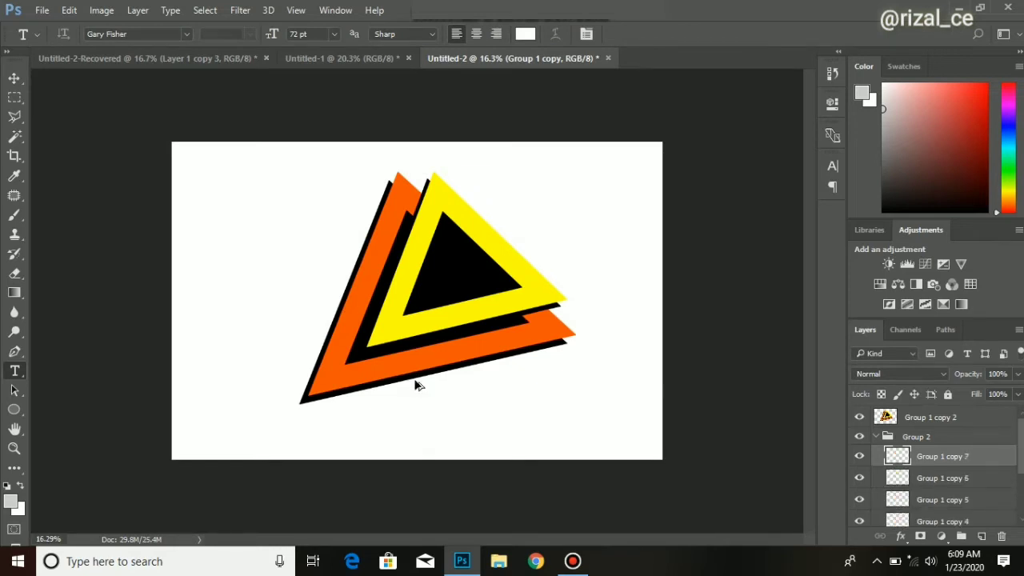
pyautogui.hotkey('ctrl', 'alt', 'shift', 't')
pyautogui.hotkey('ctrl', 'alt', 'shift', 't')
pyautogui.hotkey('ctrl', 'alt', 'shift', 't')
pyautogui.hotkey('ctrl', 'alt', 'shift', 't')
pyautogui.hotkey('ctrl', 'alt', 'shift', 't')
pyautogui.hotkey('ctrl', 'alt', 'shift', 't')
pyautogui.hotkey('ctrl', 'alt', 'shift', 't')
pyautogui.hotkey('ctrl', 'alt', 'shift', 't')
pyautogui.hotkey('ctrl', 'alt', 'shift', 't')
pyautogui.hotkey('ctrl', 'alt', 'shift', 't')
pyautogui.hotkey('ctrl', 'alt', 'shift', 't')
# Give Group 2 a black Color Overlay in place of the Gradient Overlay
pyautogui.click(952, 436)
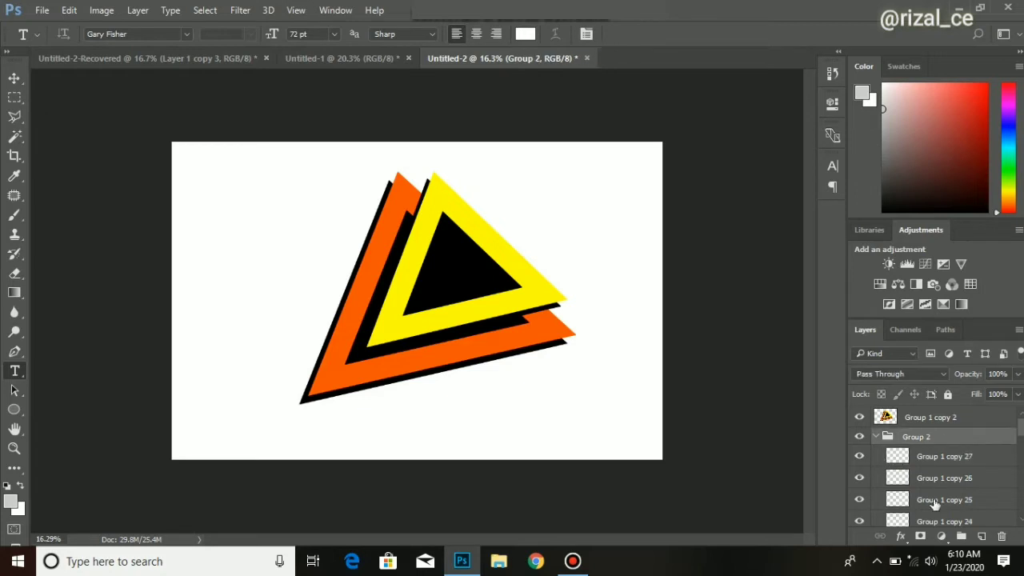
pyautogui.click(901, 539)
pyautogui.click(887, 417)
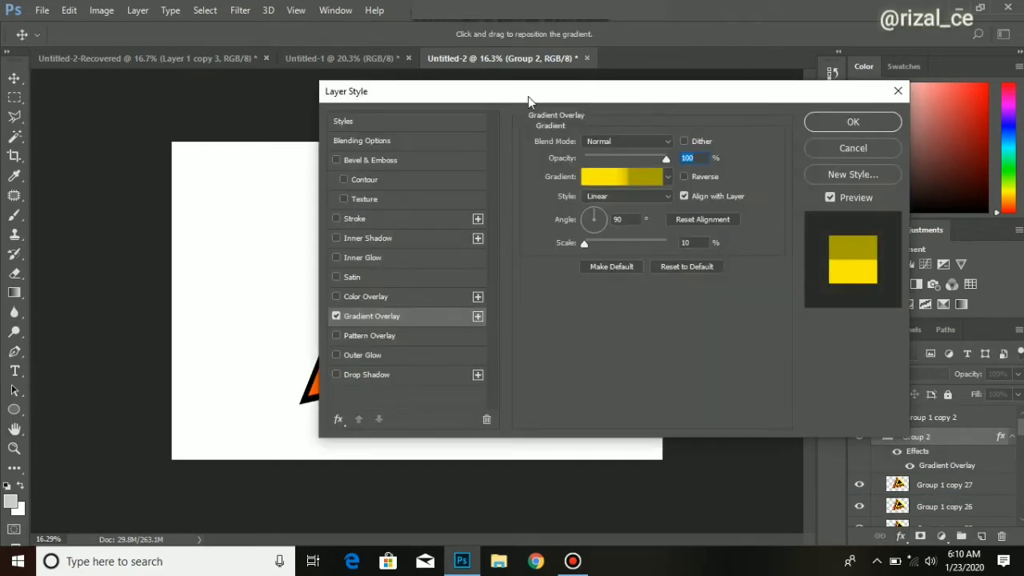
pyautogui.moveTo(528, 96); pyautogui.dragTo(13, 149)
pyautogui.click(537, 289)
pyautogui.click(333, 175)
pyautogui.press('t')
# Collapse Group 2 and group it together with the merged triangle layer above it
pyautogui.scroll(2, 479, 202)
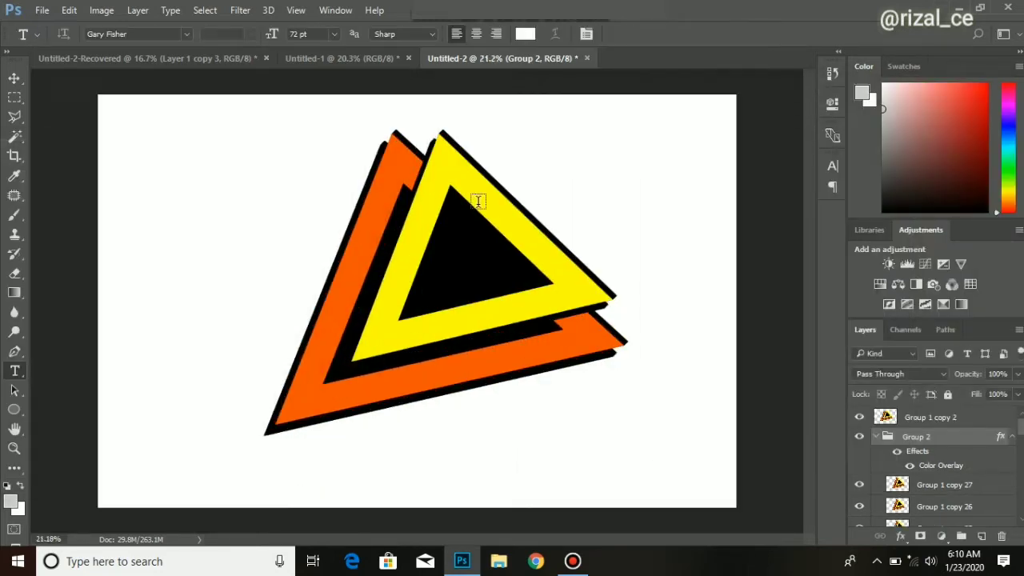
pyautogui.scroll(-3, 168, 251)
pyautogui.scroll(-1, 319, 226)
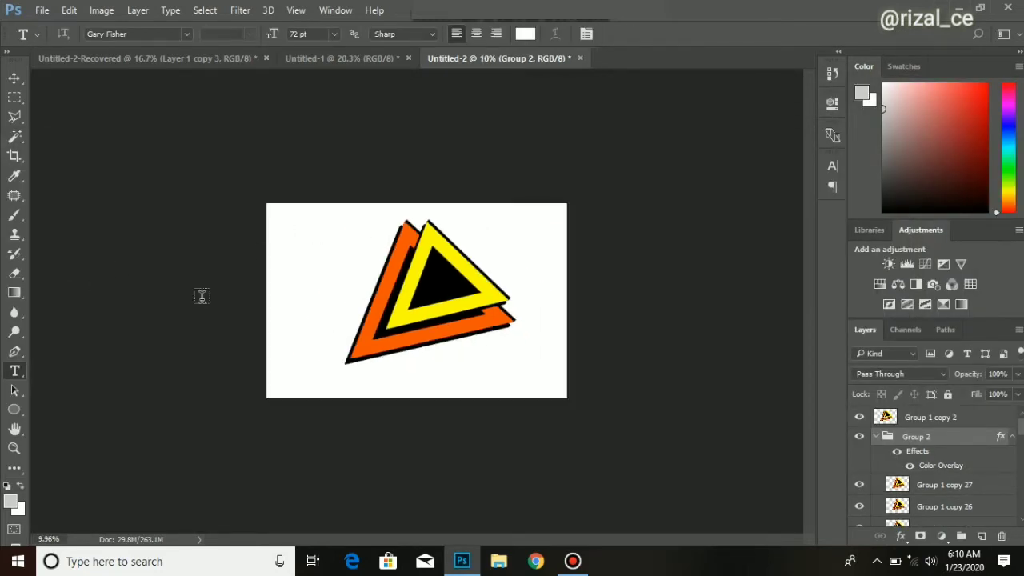
pyautogui.scroll(3, 432, 288)
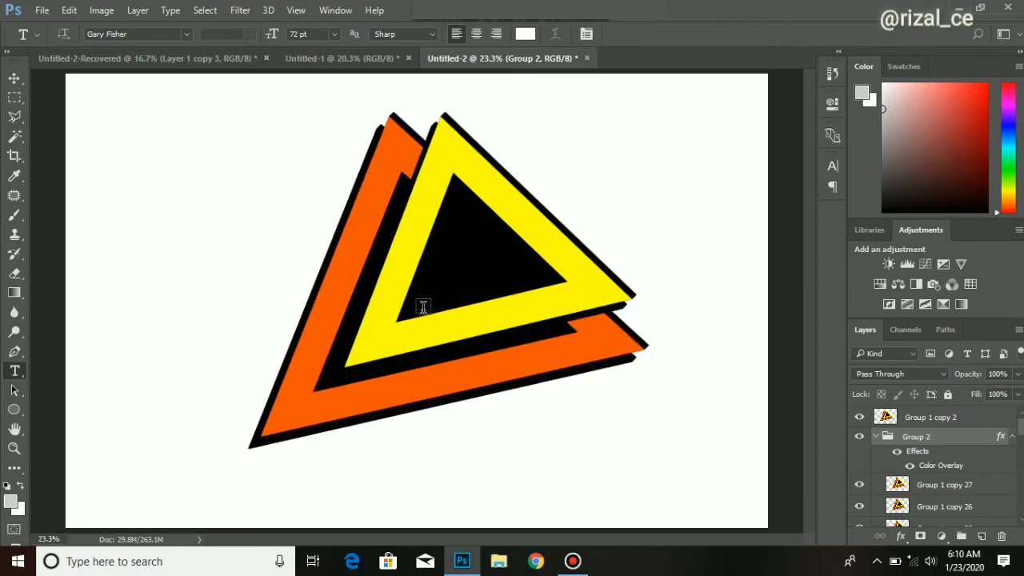
pyautogui.click(876, 437)
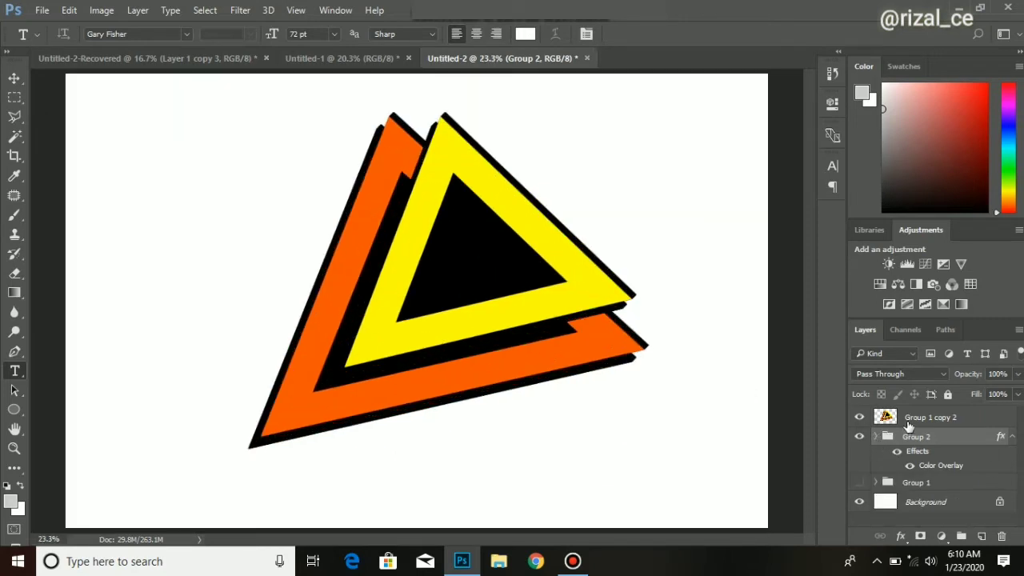
pyautogui.keyDown('shift'); pyautogui.click(906, 419); pyautogui.keyUp('shift')
pyautogui.hotkey('ctrl', 'g')
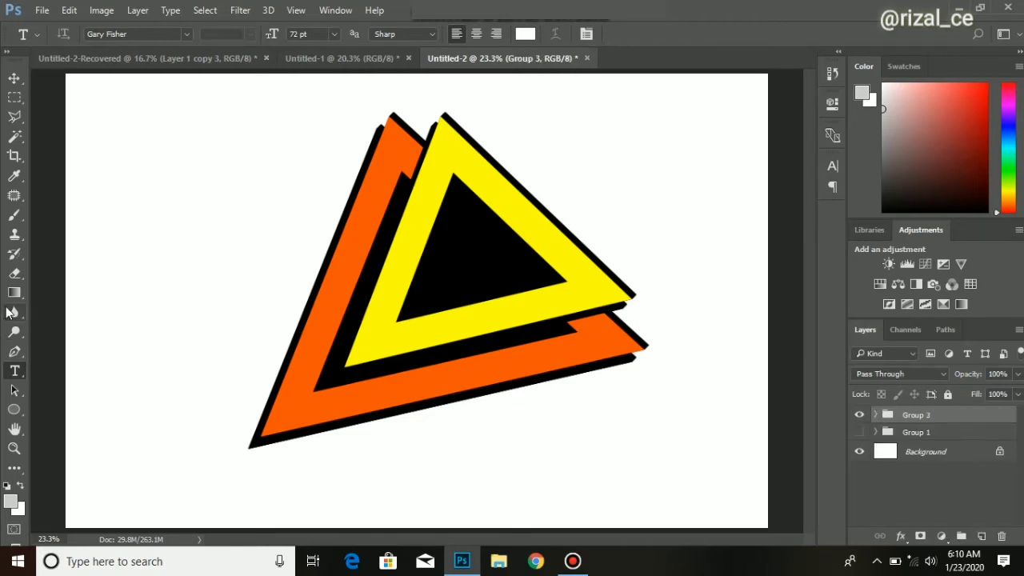
# Draw a closed angular highlight shape with the Pen tool at the orange triangle's upper corner, about 347 by 651 px
pyautogui.click(14, 352)
pyautogui.scroll(3, 408, 154)
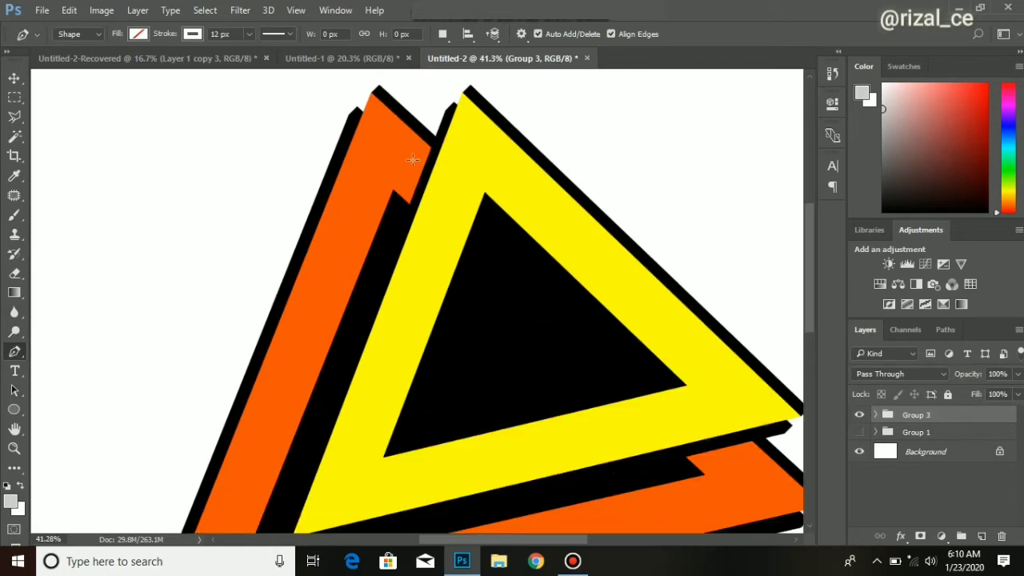
pyautogui.click(413, 160)
pyautogui.click(377, 126)
pyautogui.scroll(1, 377, 126)
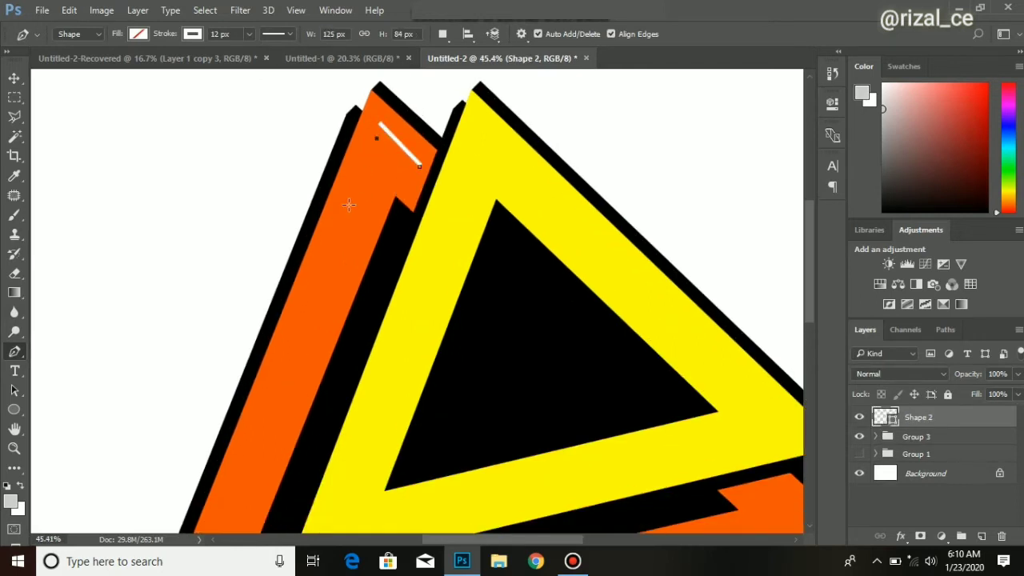
pyautogui.click(300, 326)
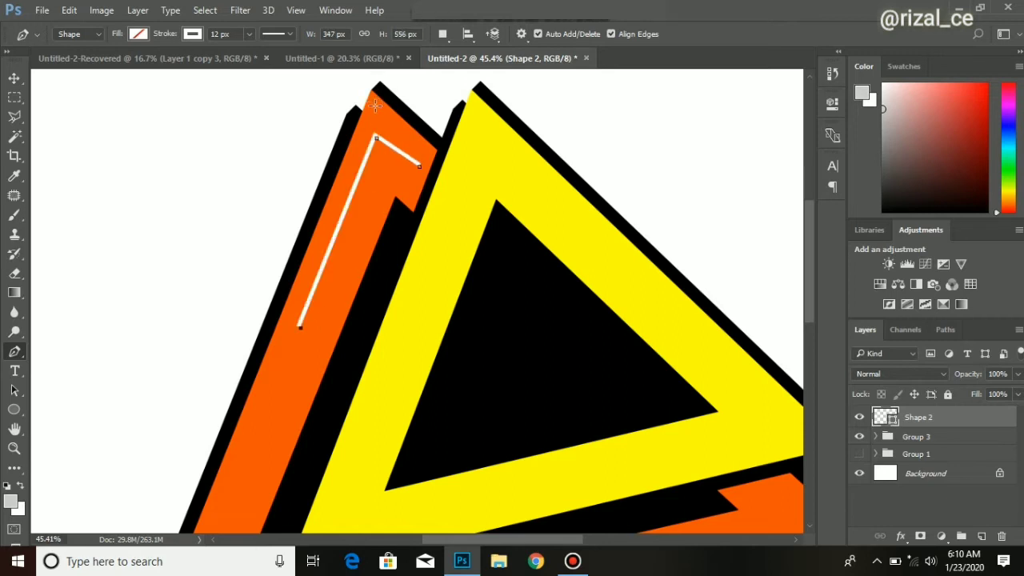
pyautogui.click(375, 106)
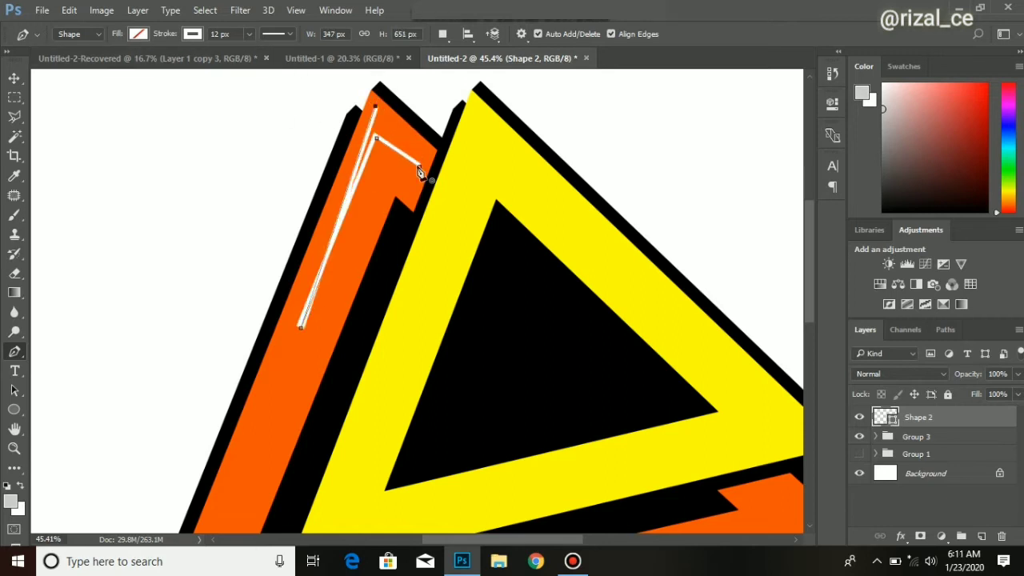
pyautogui.click(420, 165)
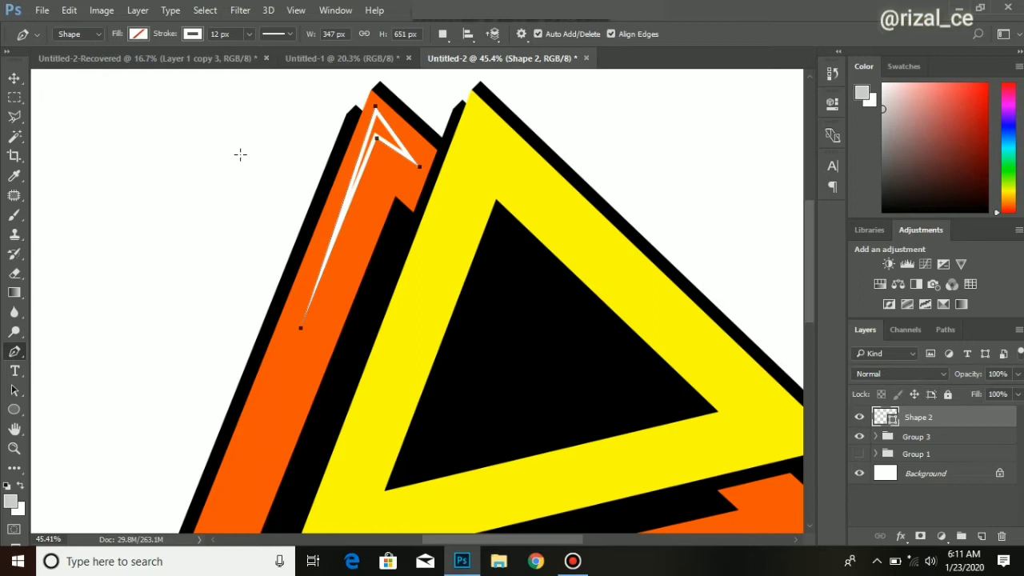
# Set the highlight shape's fill to white and remove its stroke
pyautogui.click(138, 34)
pyautogui.click(105, 114)
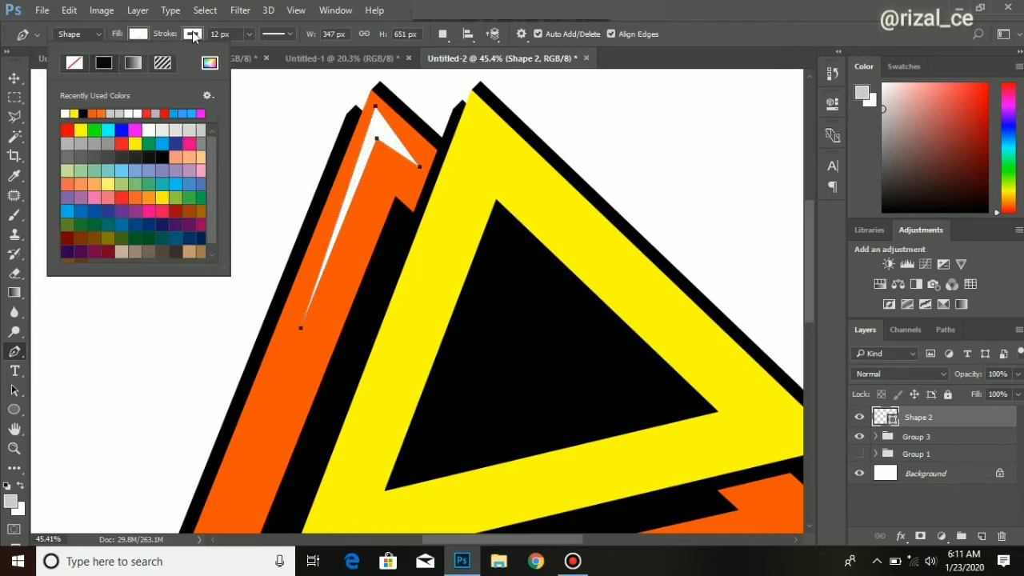
pyautogui.click(192, 34)
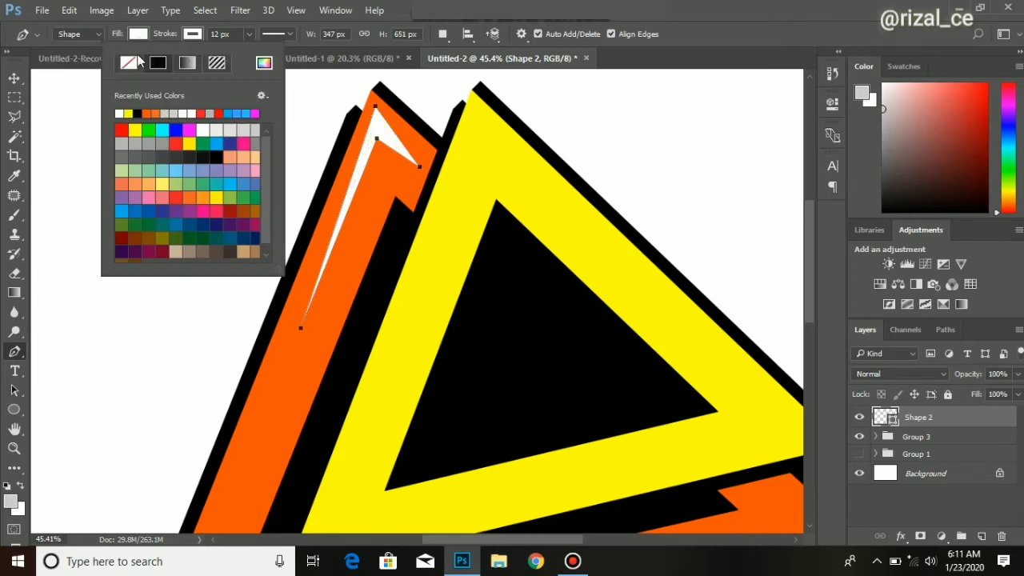
pyautogui.click(193, 35)
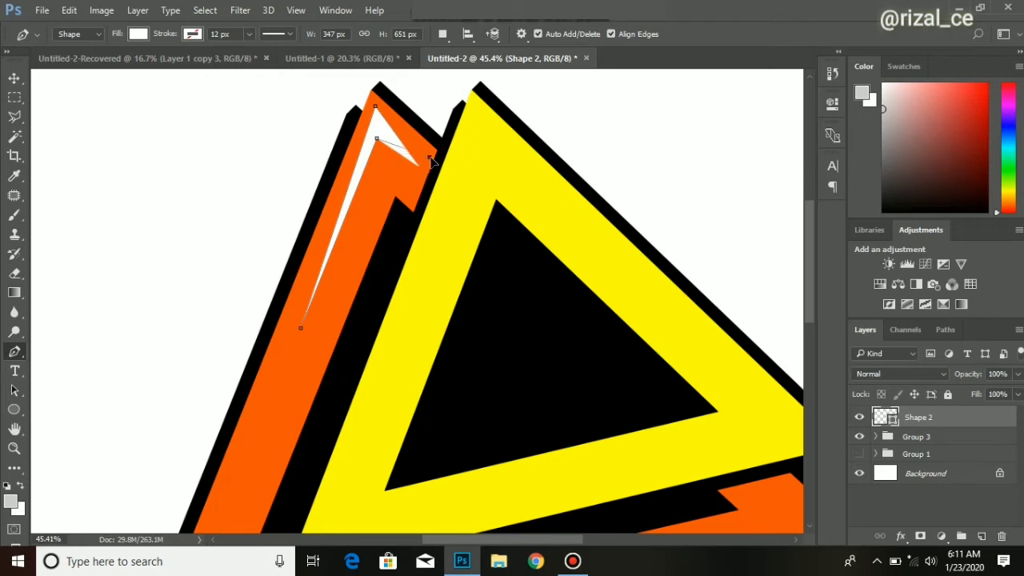
# Move the end points of the orange triangle's upper highlight outward along its edges, enlarging it to about 475 by 770 px
pyautogui.moveTo(430, 159); pyautogui.dragTo(431, 157)
pyautogui.moveTo(301, 329); pyautogui.dragTo(265, 368)
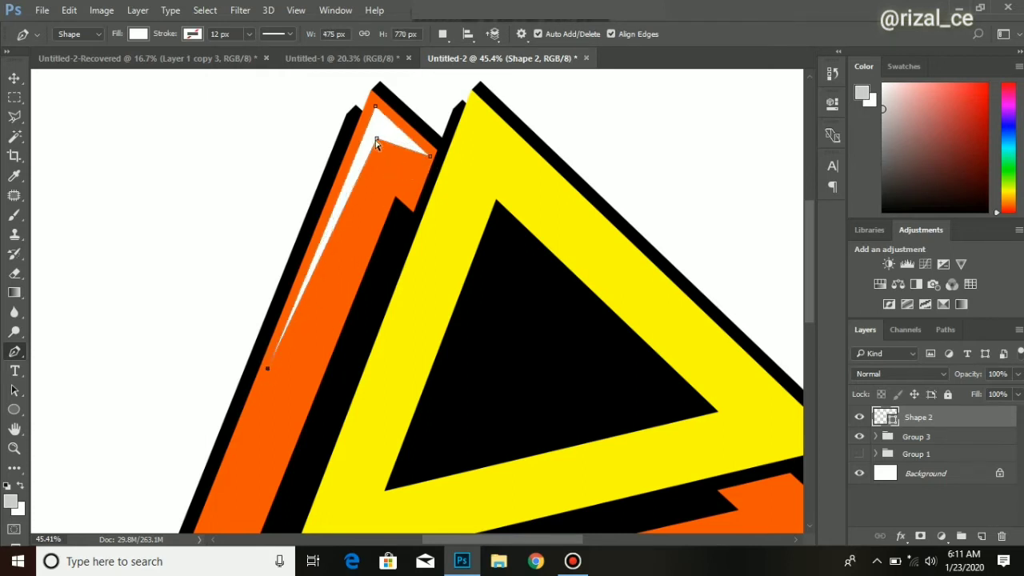
pyautogui.scroll(-5, 342, 290)
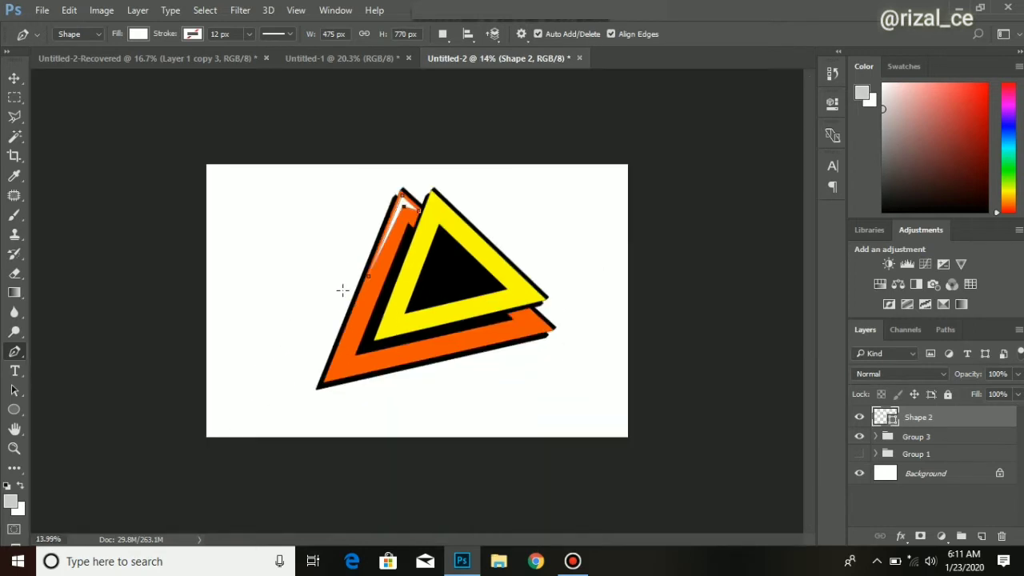
pyautogui.scroll(-2, 331, 389)
# Draw a closed white angular highlight with the Pen tool in the orange triangle's lower-left corner, about 882 by 211 px
pyautogui.scroll(3, 338, 393)
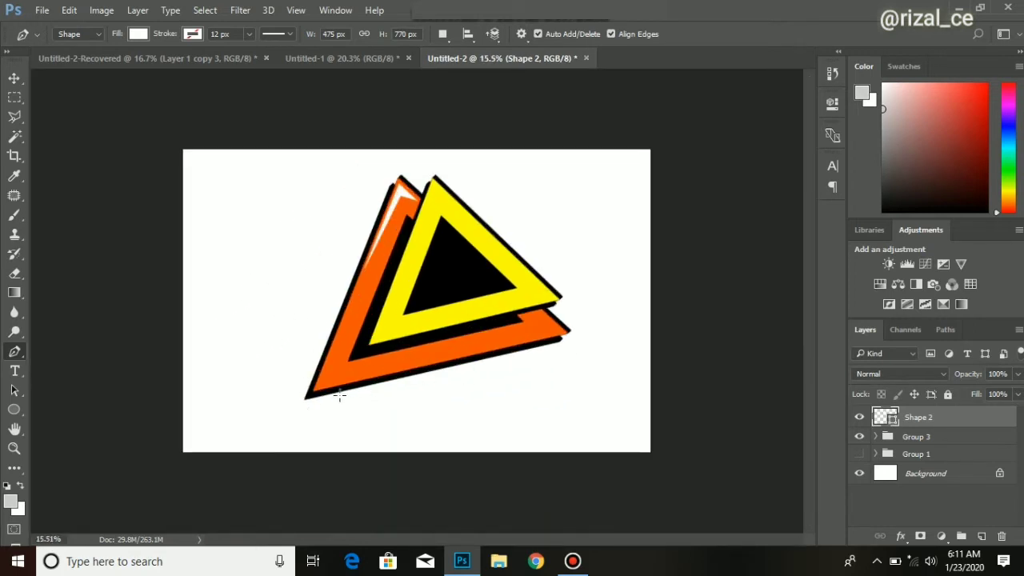
pyautogui.scroll(1, 304, 402)
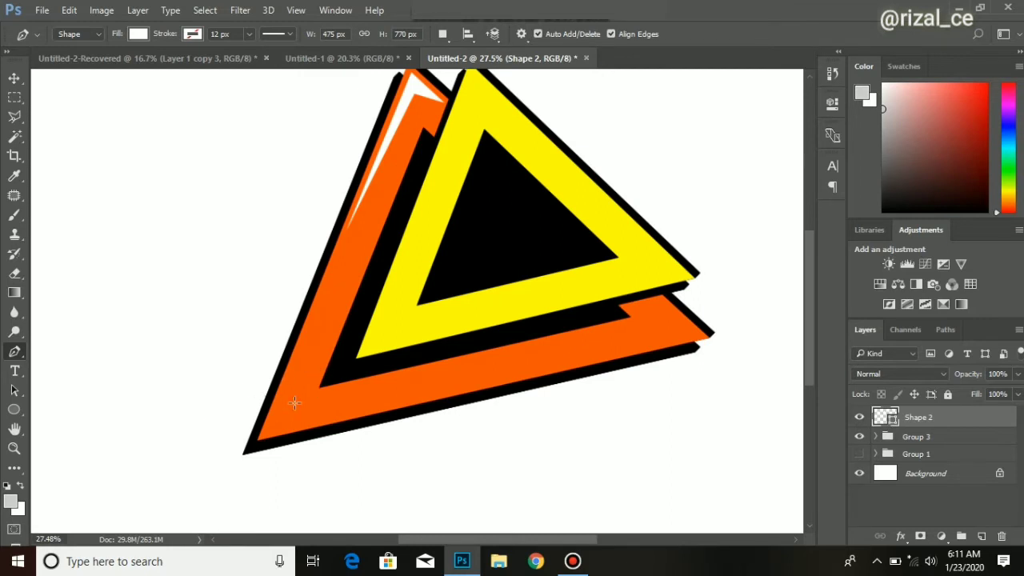
pyautogui.click(284, 391)
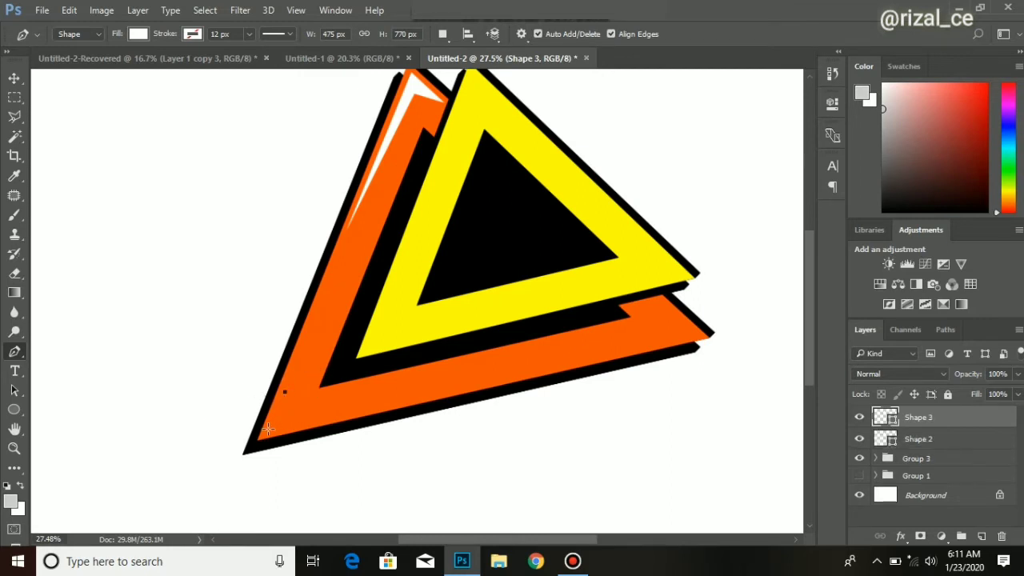
pyautogui.click(266, 432)
pyautogui.scroll(1, 269, 432)
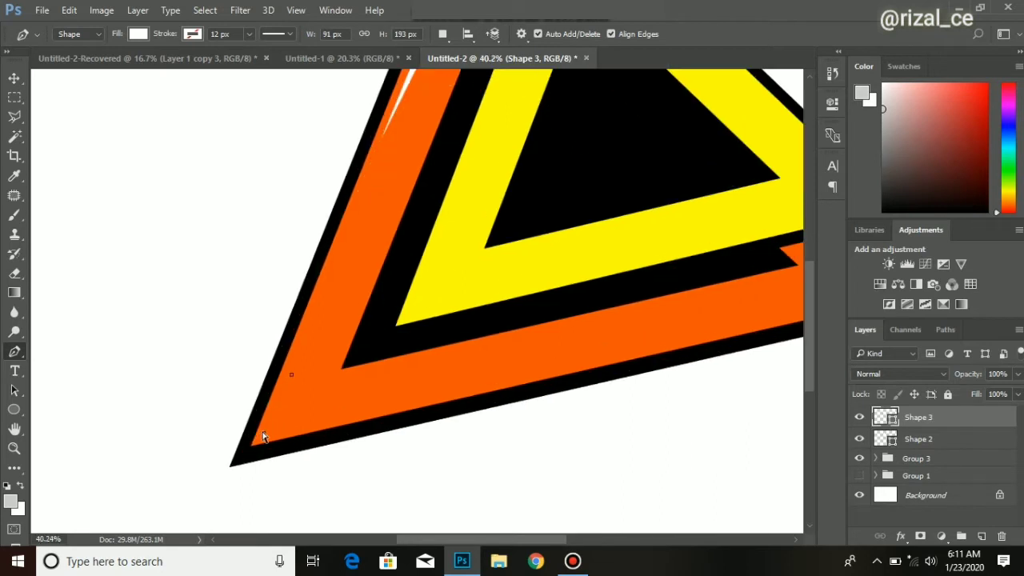
pyautogui.click(534, 368)
pyautogui.moveTo(304, 373); pyautogui.dragTo(292, 415)
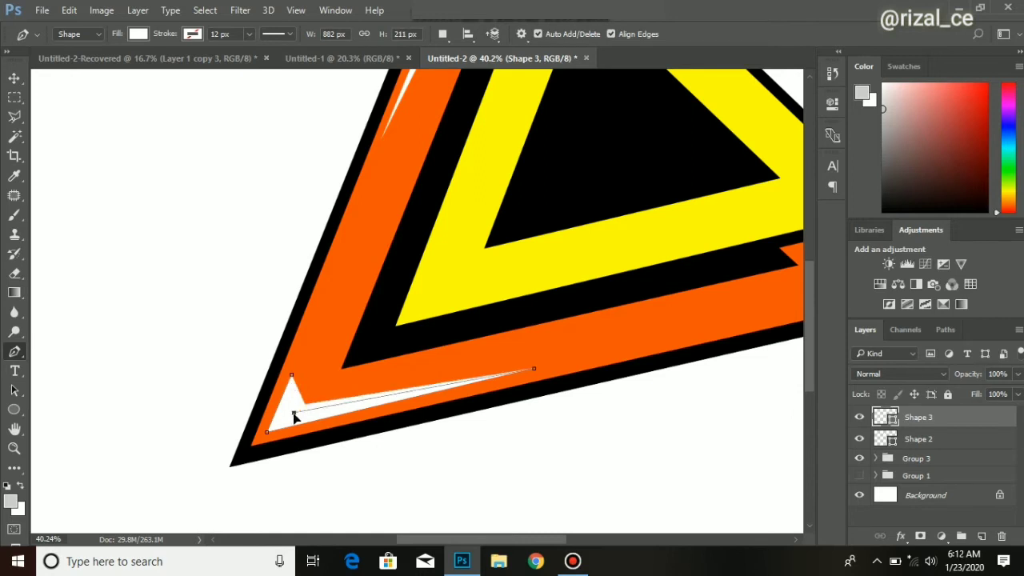
# Extend both tips of the lower-left orange highlight along the triangle's edges, to about 1096 by 256 px overall
pyautogui.click(298, 359)
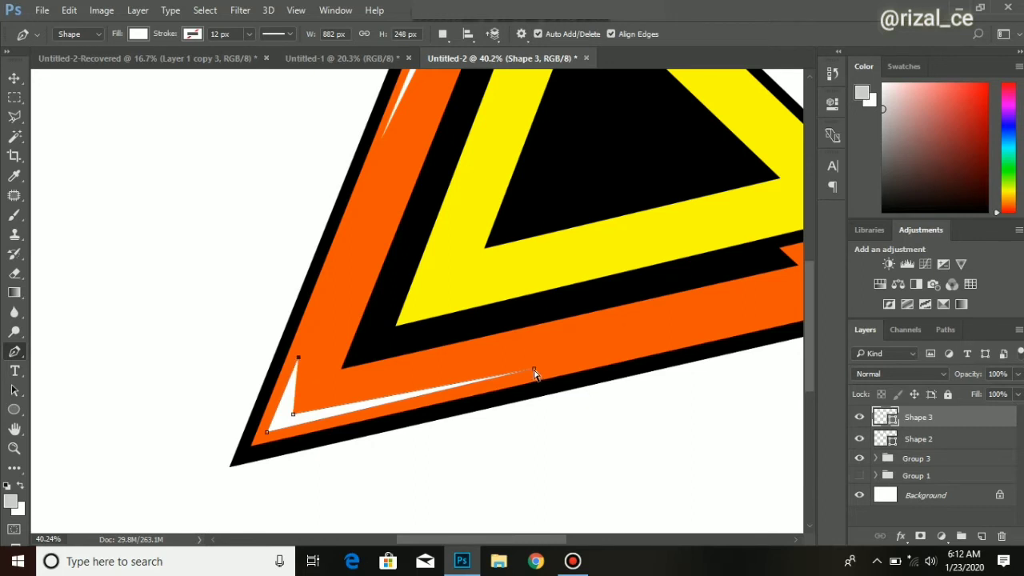
pyautogui.moveTo(534, 372); pyautogui.dragTo(599, 356)
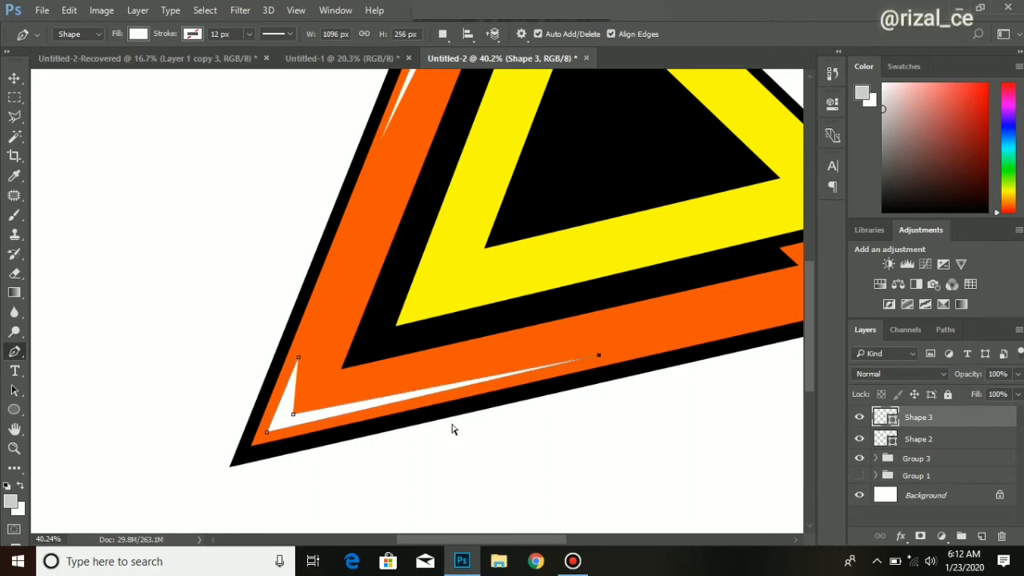
pyautogui.hotkey('ctrl', '0')
pyautogui.scroll(-2, 761, 393)
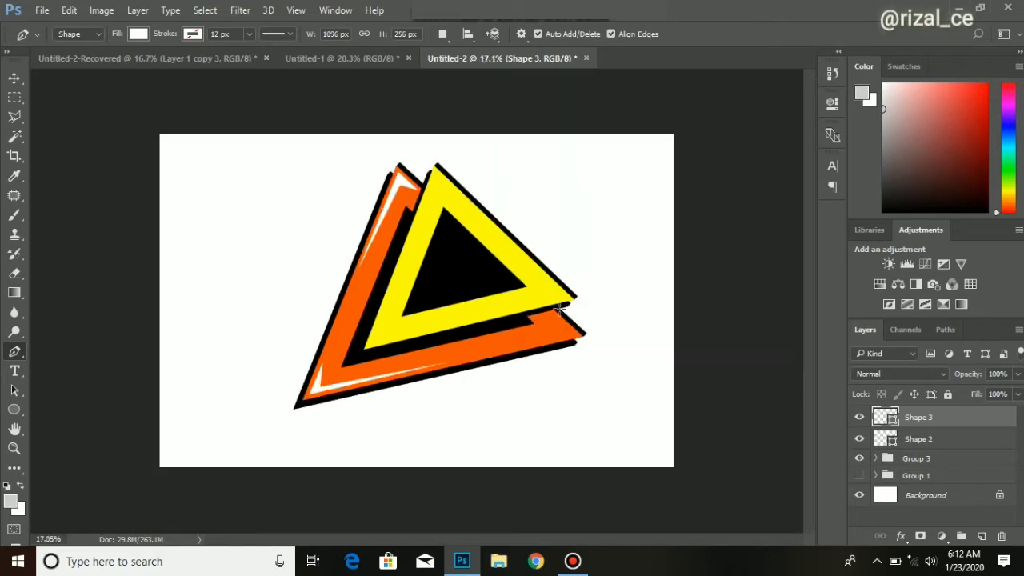
# Draw a thin angular white highlight with the Pen tool around the orange triangle's inner right corner, about 743 by 208 px
pyautogui.scroll(3, 560, 308)
pyautogui.scroll(-1, 570, 324)
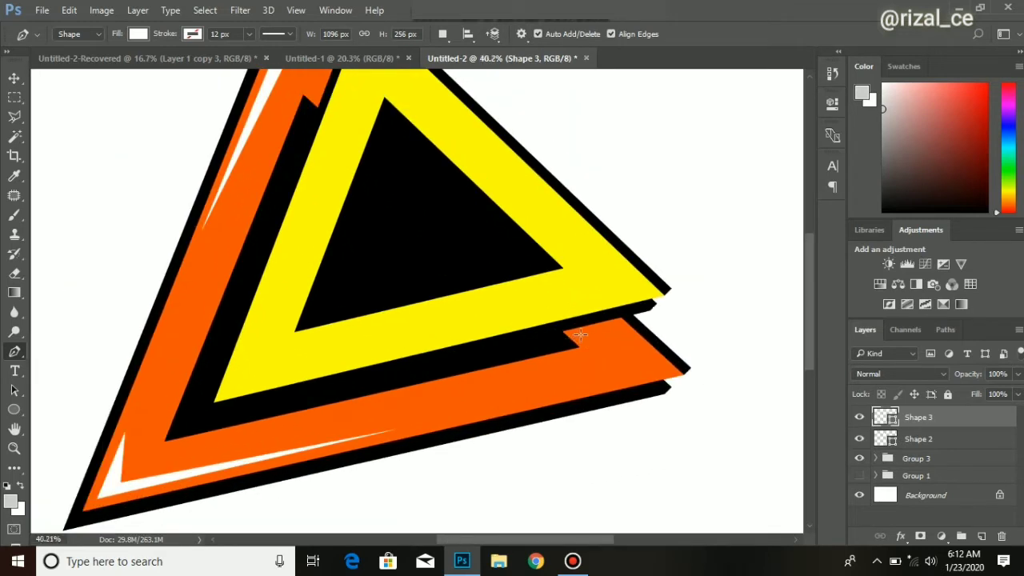
pyautogui.scroll(1, 580, 336)
pyautogui.click(580, 336)
pyautogui.click(593, 346)
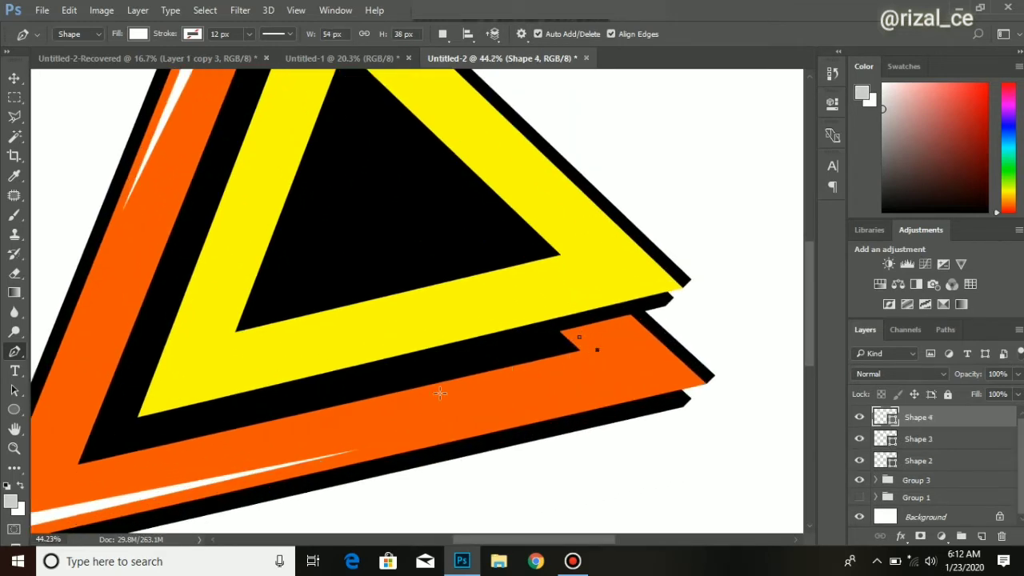
pyautogui.click(380, 404)
pyautogui.scroll(3, 382, 405)
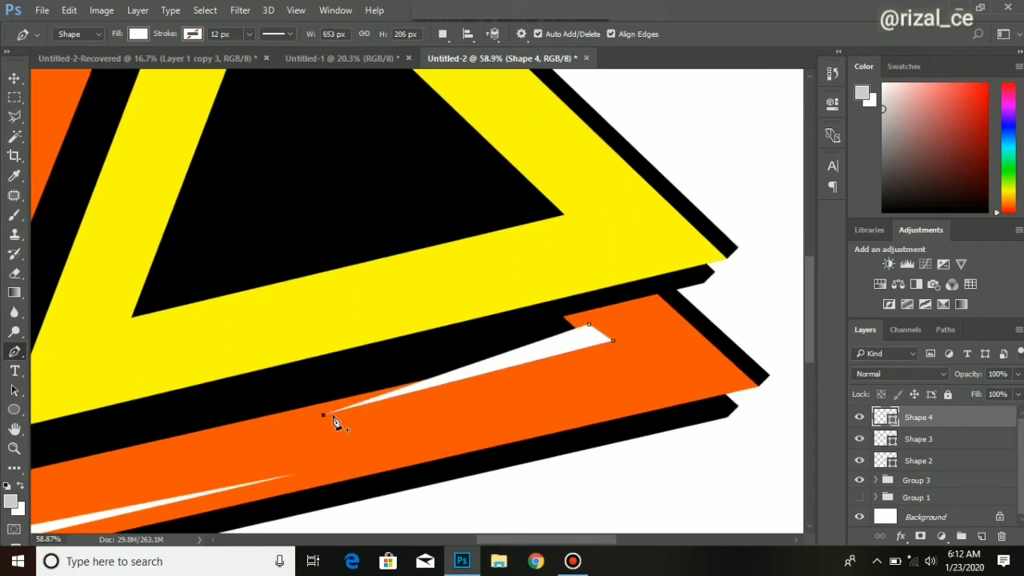
pyautogui.moveTo(325, 415); pyautogui.dragTo(312, 415)
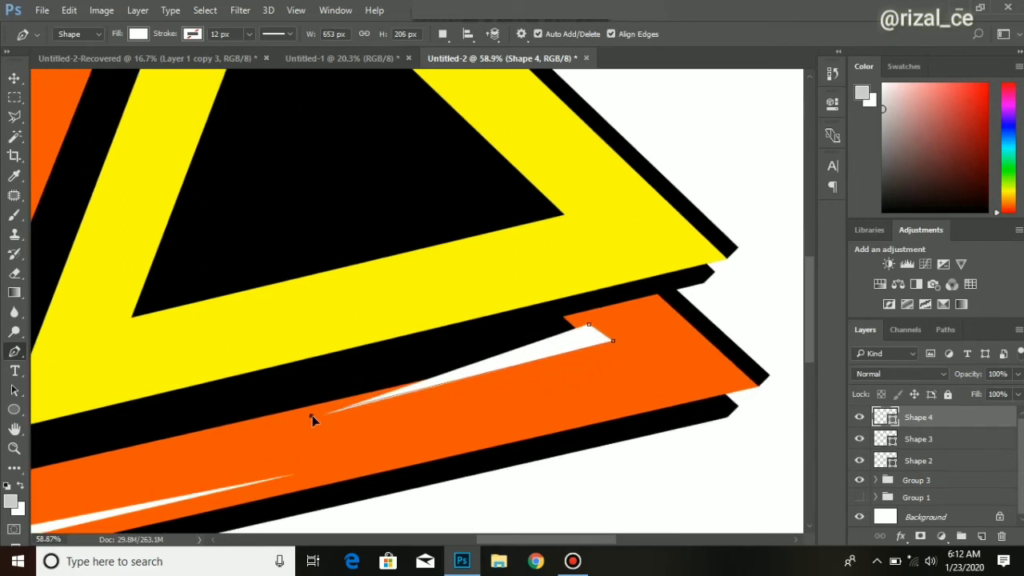
pyautogui.click(640, 345)
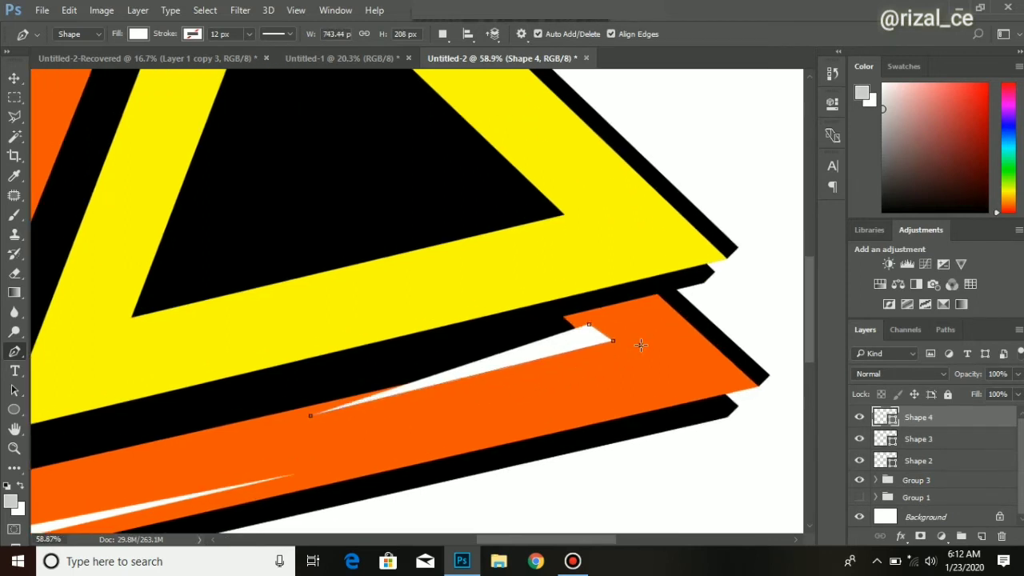
pyautogui.click(590, 324)
pyautogui.press('Return')
# Shift the new highlight slightly down and away from the inner edge of the orange triangle's right corner
pyautogui.press('v')
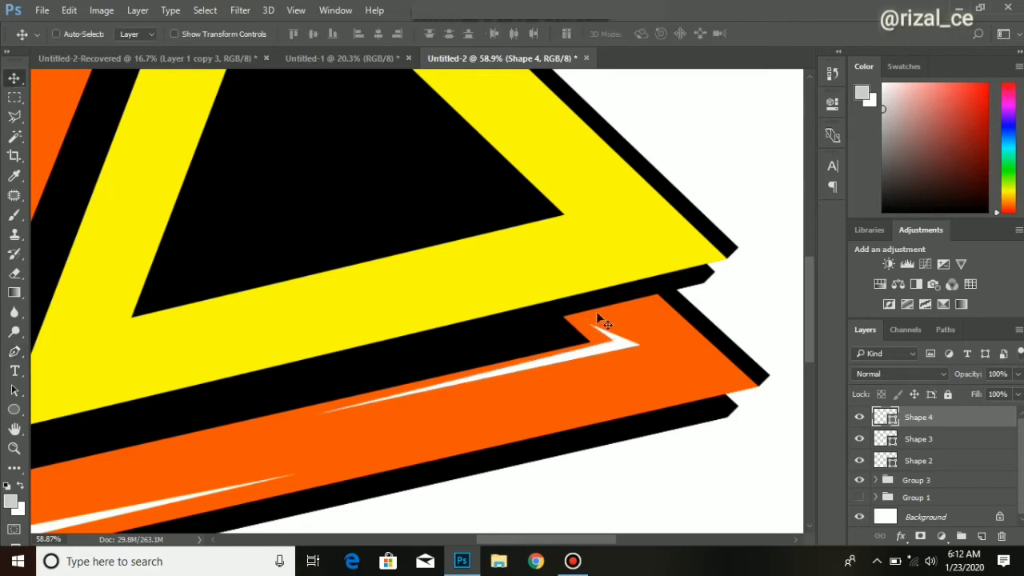
pyautogui.moveTo(620, 344)
pyautogui.mouseDown()
pyautogui.moveTo(589, 344)
pyautogui.moveTo(618, 352)
pyautogui.mouseUp()
pyautogui.hotkey('ctrl', '0')
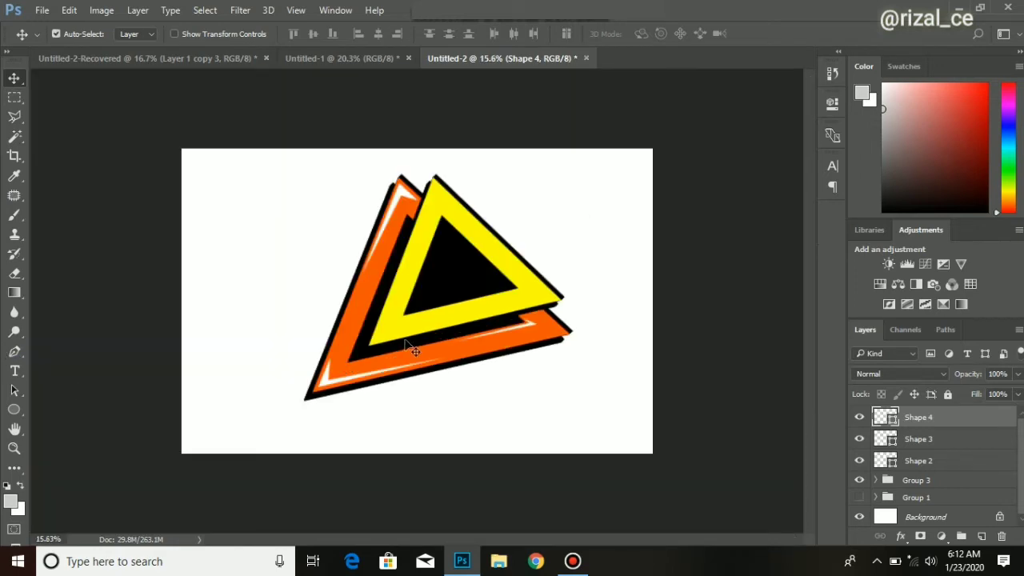
# Outline the outer side of a white Pen highlight in the yellow triangle's lower-left corner, about 529 by 161 px
pyautogui.scroll(-2, 512, 296)
pyautogui.scroll(3, 539, 297)
pyautogui.scroll(1, 502, 287)
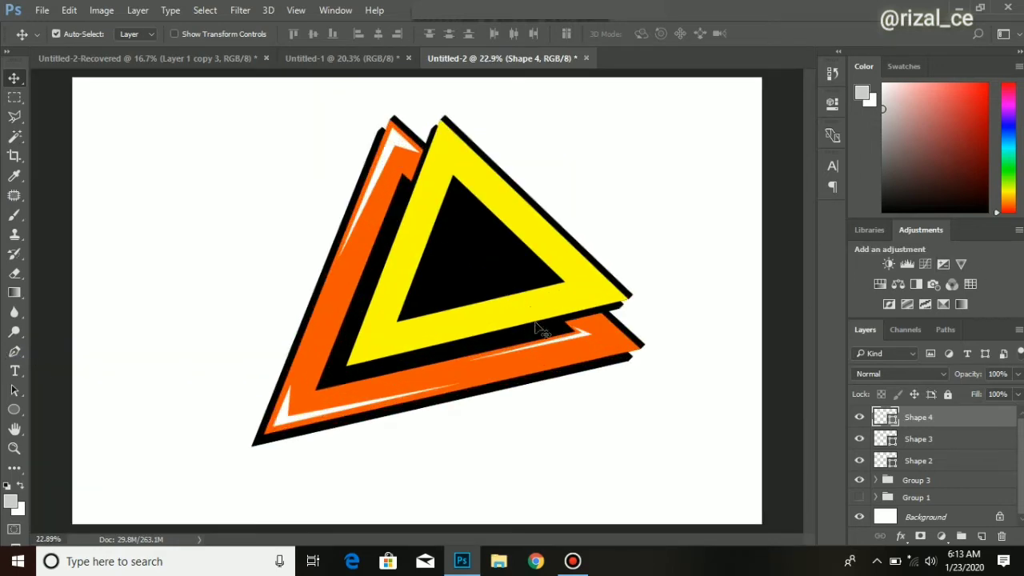
pyautogui.press('p')
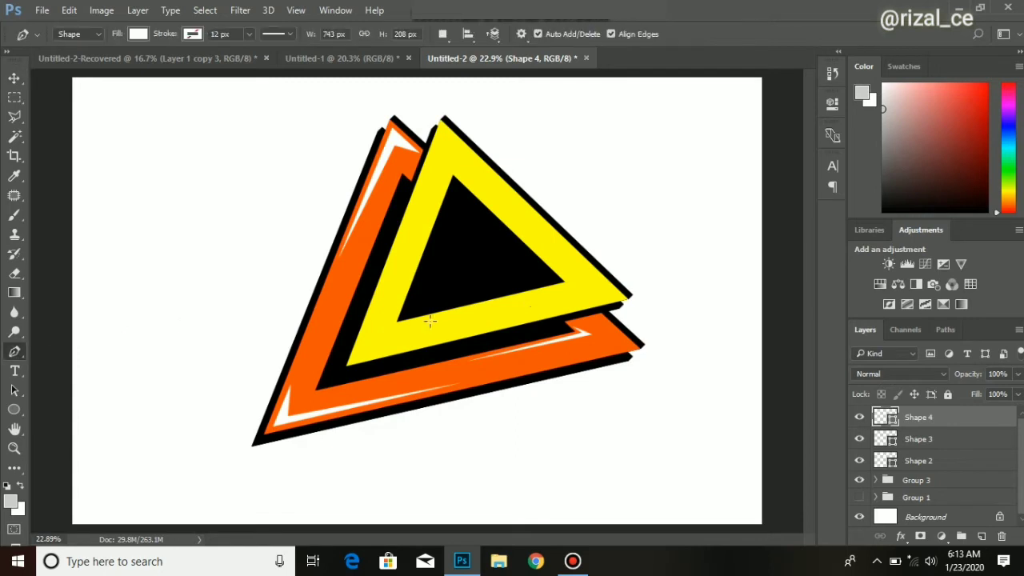
pyautogui.click(367, 329)
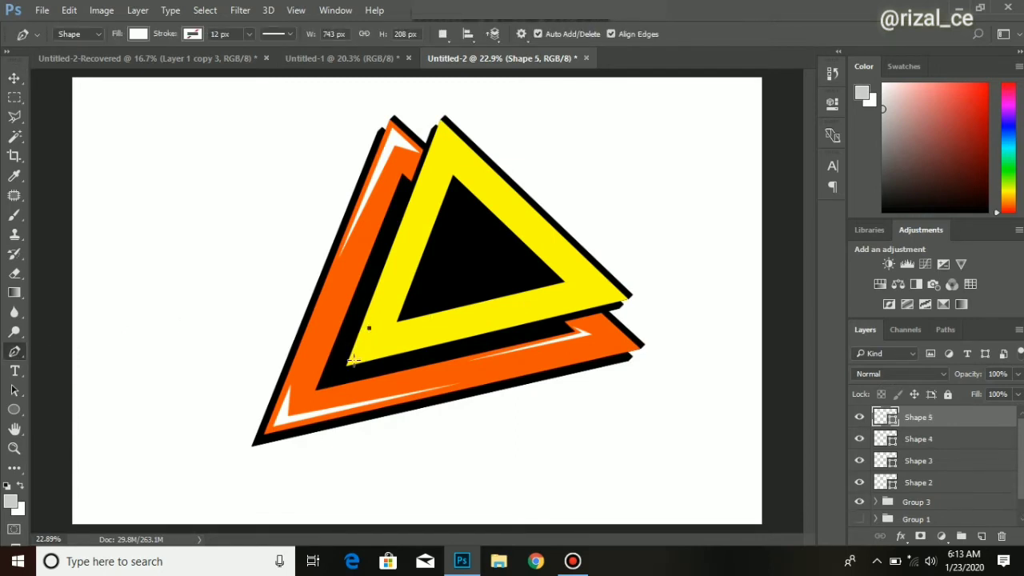
pyautogui.click(353, 360)
pyautogui.scroll(2, 353, 358)
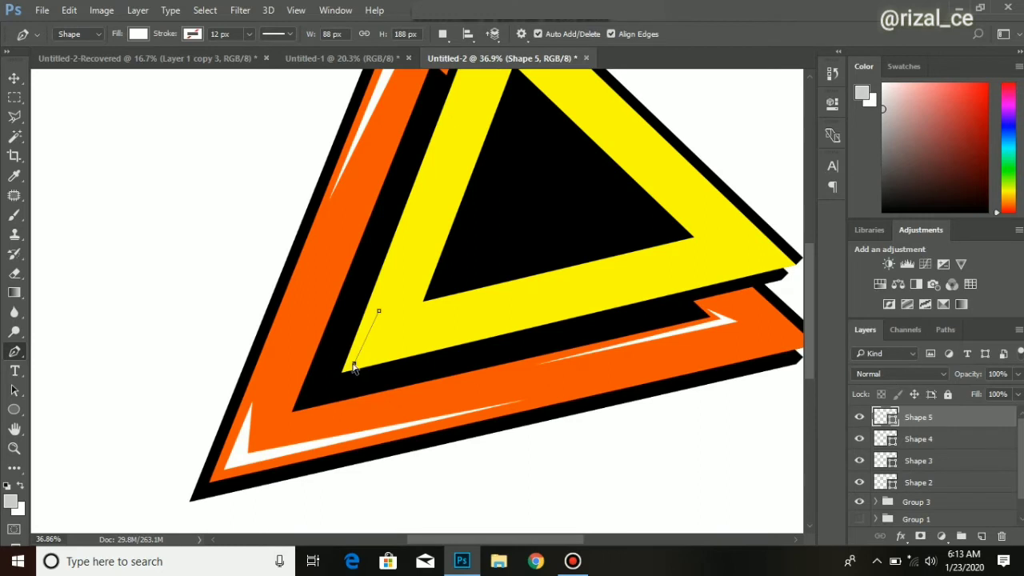
pyautogui.moveTo(353, 364); pyautogui.dragTo(358, 356)
pyautogui.click(508, 324)
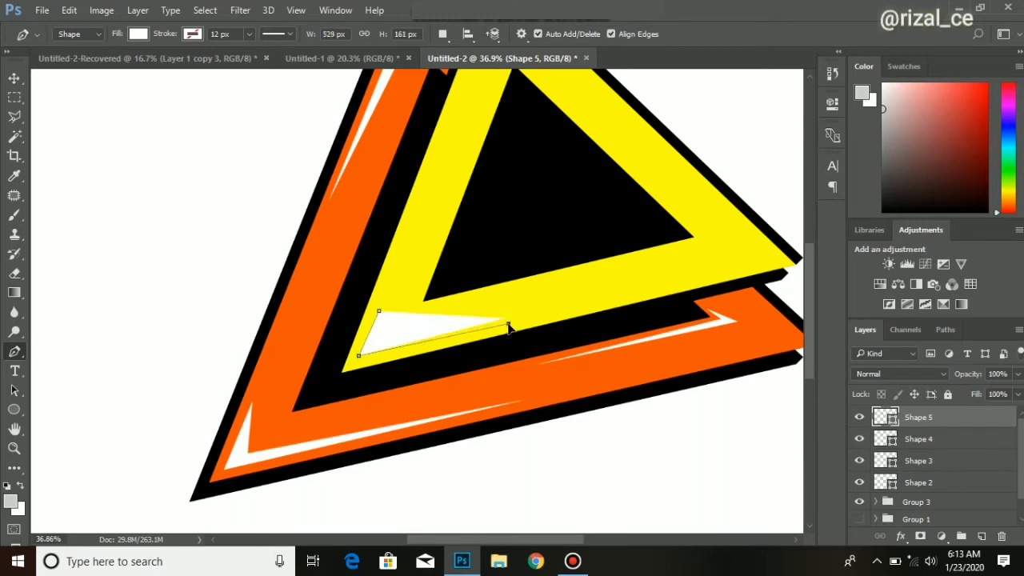
# Refine and close the yellow triangle's lower-left highlight as a thin angled shape, about 545 by 291 px
pyautogui.moveTo(359, 356); pyautogui.dragTo(357, 360)
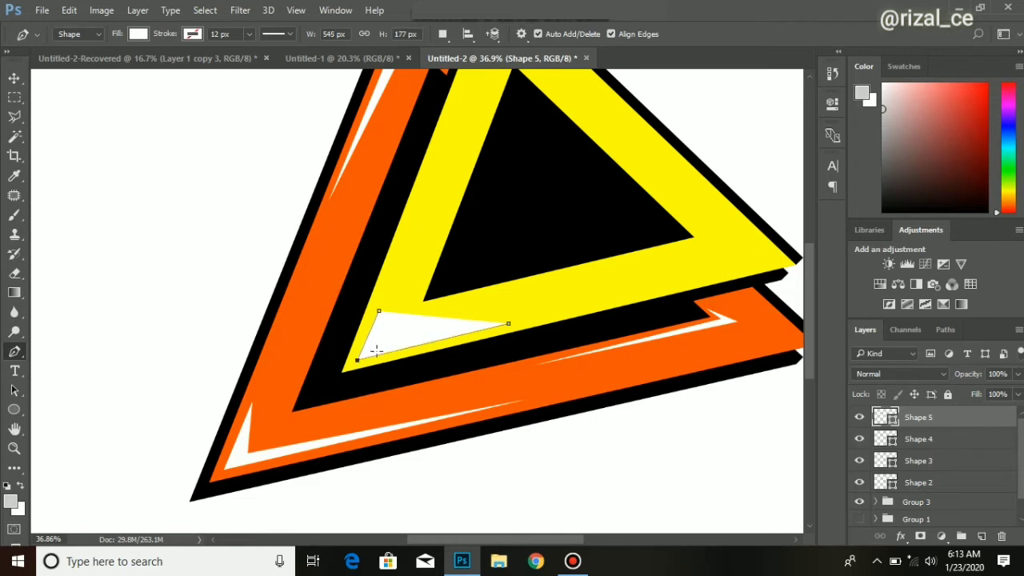
pyautogui.click(377, 352)
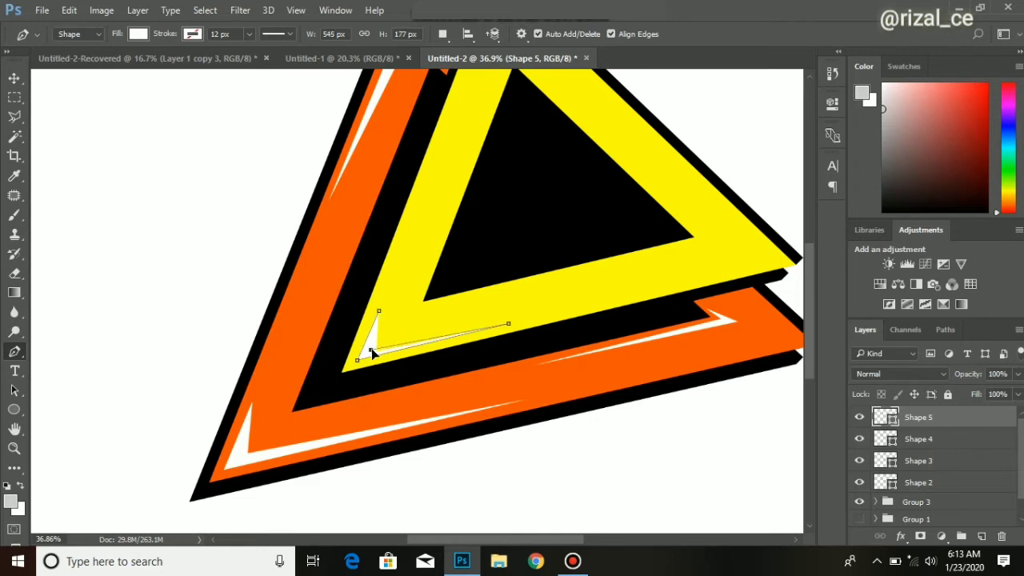
pyautogui.click(371, 350)
pyautogui.click(388, 280)
pyautogui.press('Return')
pyautogui.scroll(-5, 573, 323)
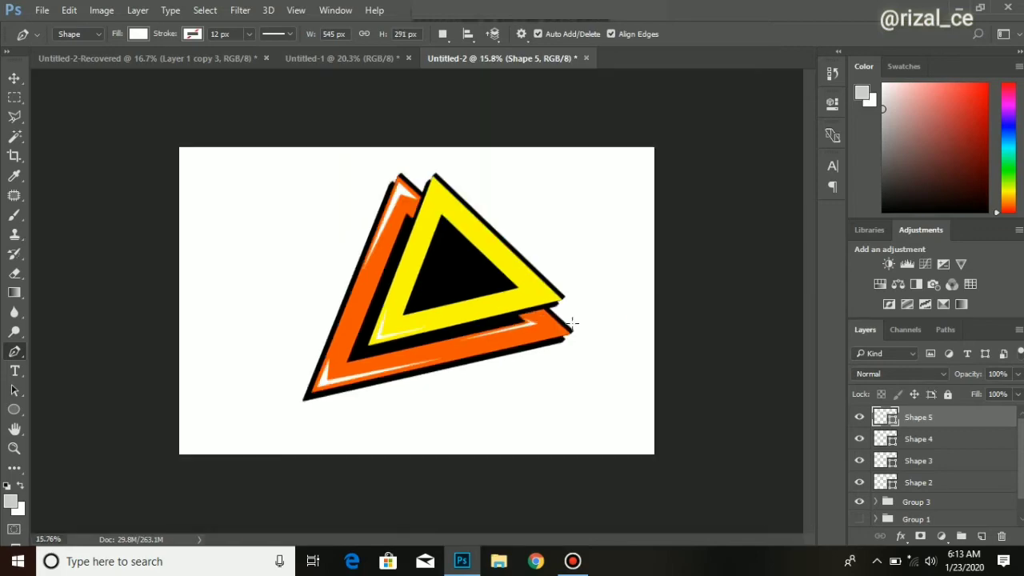
# Draw a closed white angular highlight with the Pen tool around the yellow triangle's inner right corner, about 367 by 276 px
pyautogui.scroll(5, 573, 323)
pyautogui.click(605, 280)
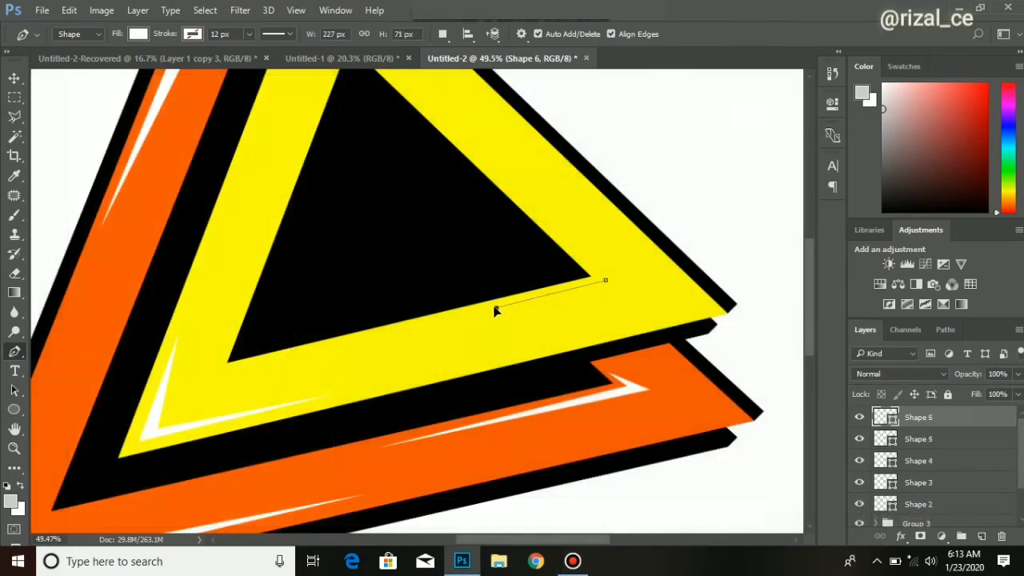
pyautogui.click(512, 191)
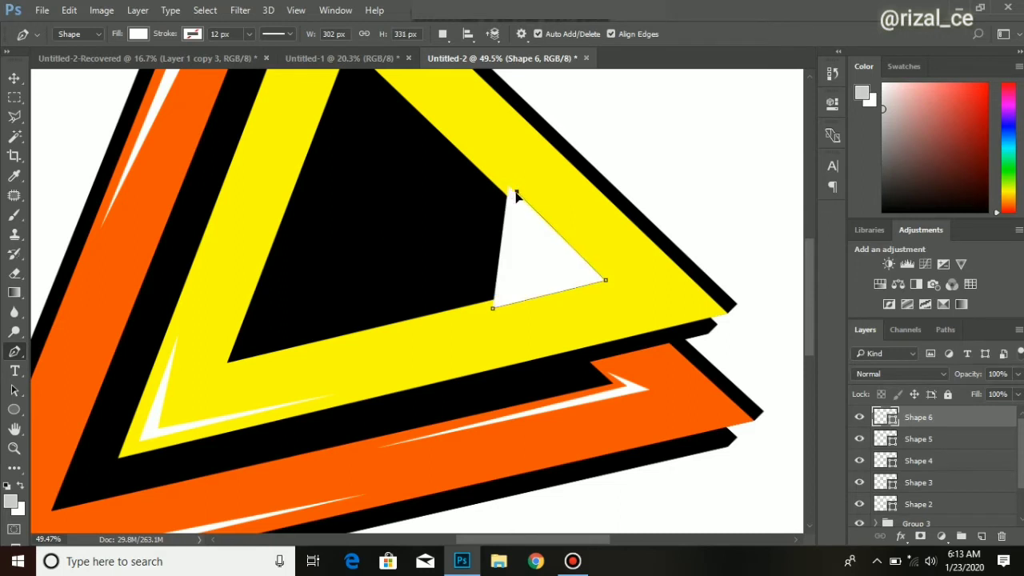
pyautogui.moveTo(528, 210); pyautogui.dragTo(528, 208)
pyautogui.click(626, 289)
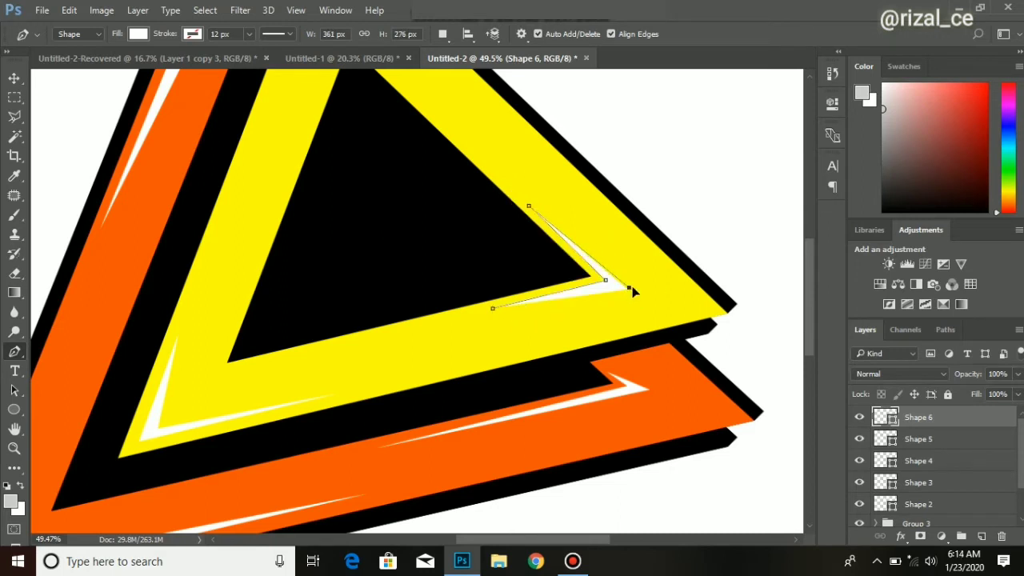
pyautogui.moveTo(633, 286); pyautogui.dragTo(629, 290)
pyautogui.press('Return')
pyautogui.scroll(-3, 619, 242)
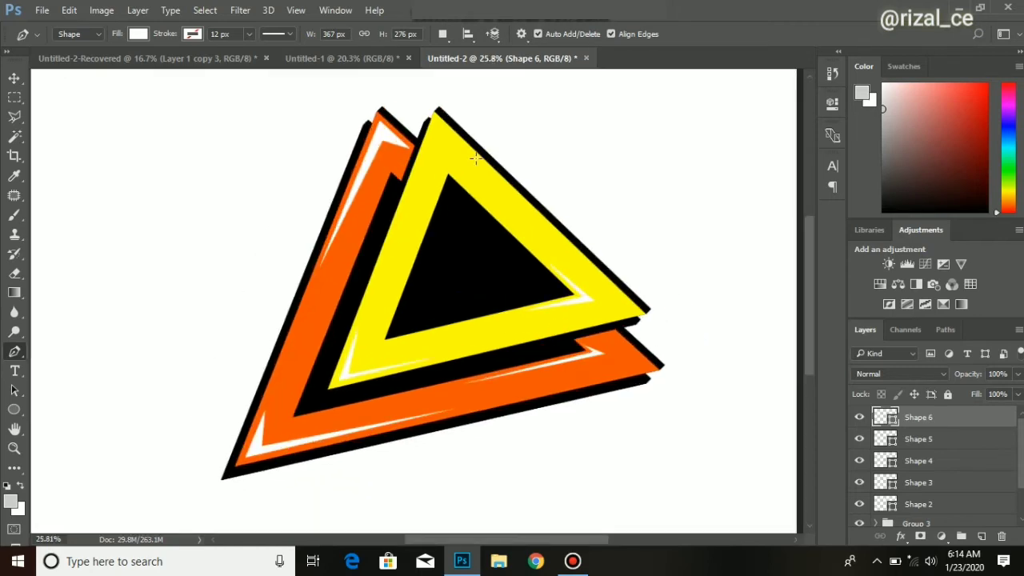
# Draw a closed white angular highlight with the Pen tool inside the yellow triangle's top corner, about 325 by 293 px
pyautogui.scroll(2, 476, 158)
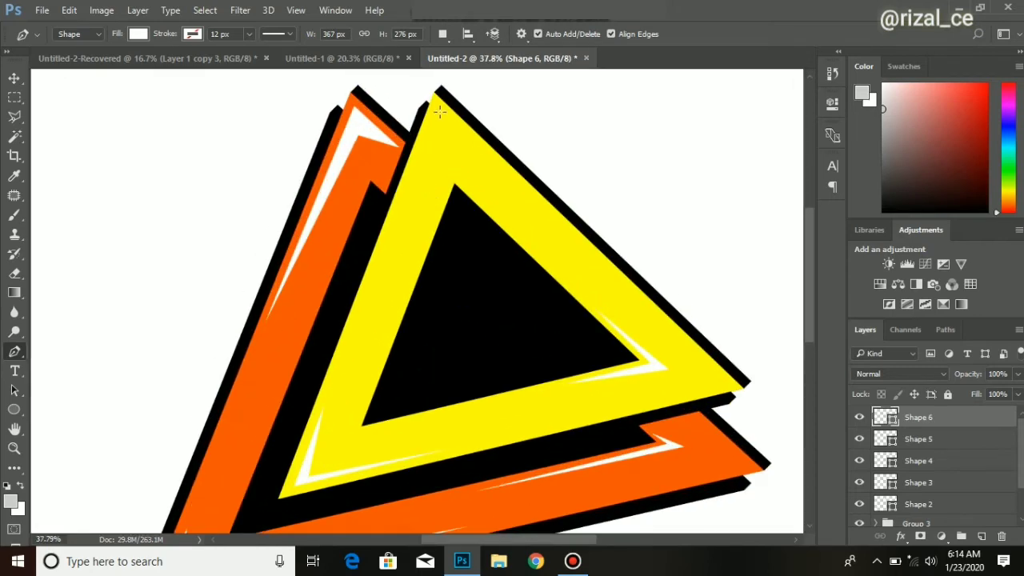
pyautogui.click(440, 112)
pyautogui.hotkey('ctrl', 'z')
pyautogui.click(438, 108)
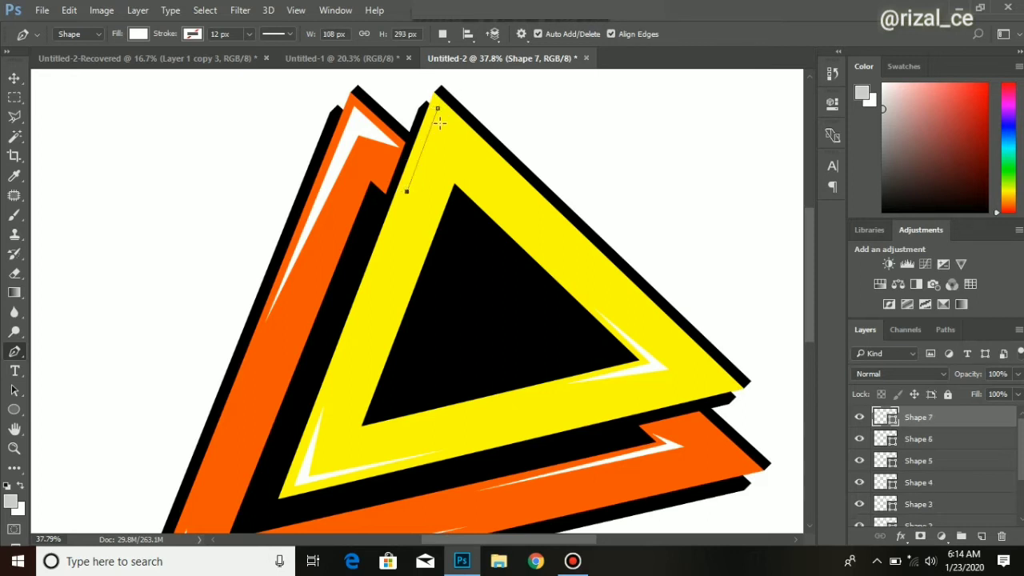
pyautogui.click(439, 122)
pyautogui.press('Return')
pyautogui.scroll(-5, 445, 228)
pyautogui.scroll(2, 304, 366)
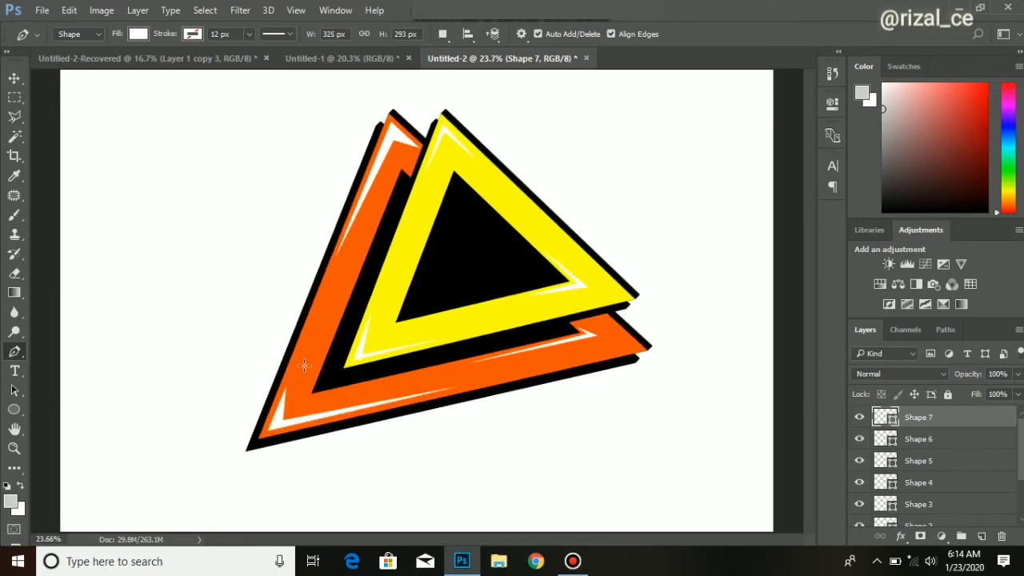
# Duplicate all the emblem's highlight shapes together with its triangle groups and merge the copies into one layer
pyautogui.keyDown('shift'); pyautogui.click(932, 441); pyautogui.keyUp('shift')
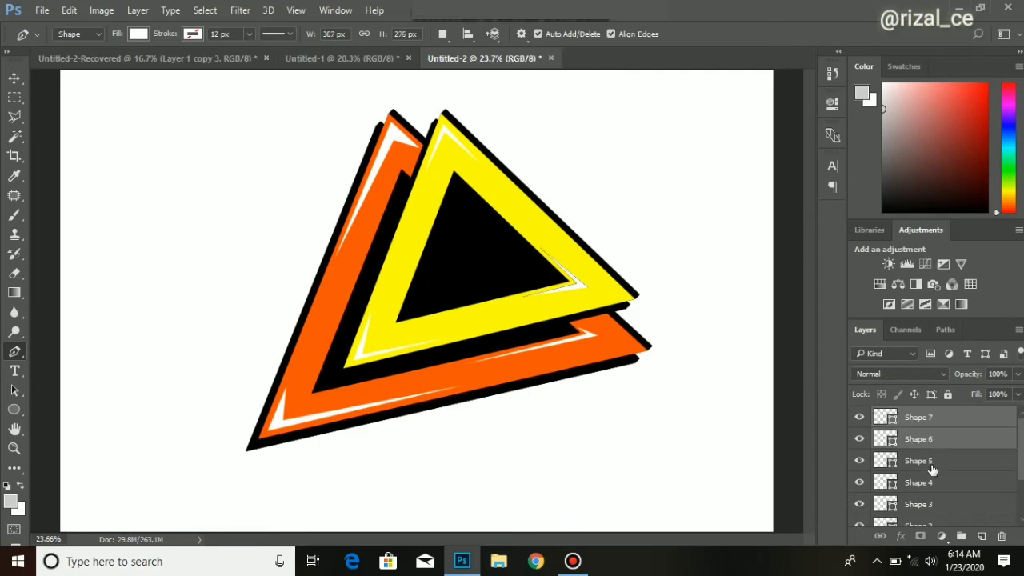
pyautogui.keyDown('shift'); pyautogui.click(932, 461); pyautogui.keyUp('shift')
pyautogui.keyDown('shift'); pyautogui.click(932, 483); pyautogui.keyUp('shift')
pyautogui.scroll(-1, 933, 488)
pyautogui.keyDown('shift'); pyautogui.click(928, 502); pyautogui.keyUp('shift')
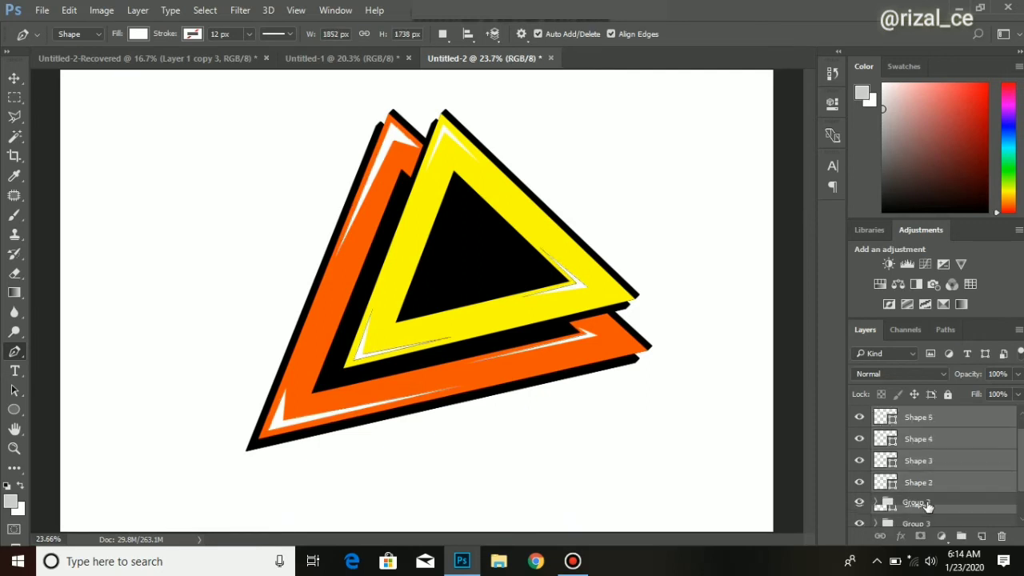
pyautogui.scroll(-2, 927, 496)
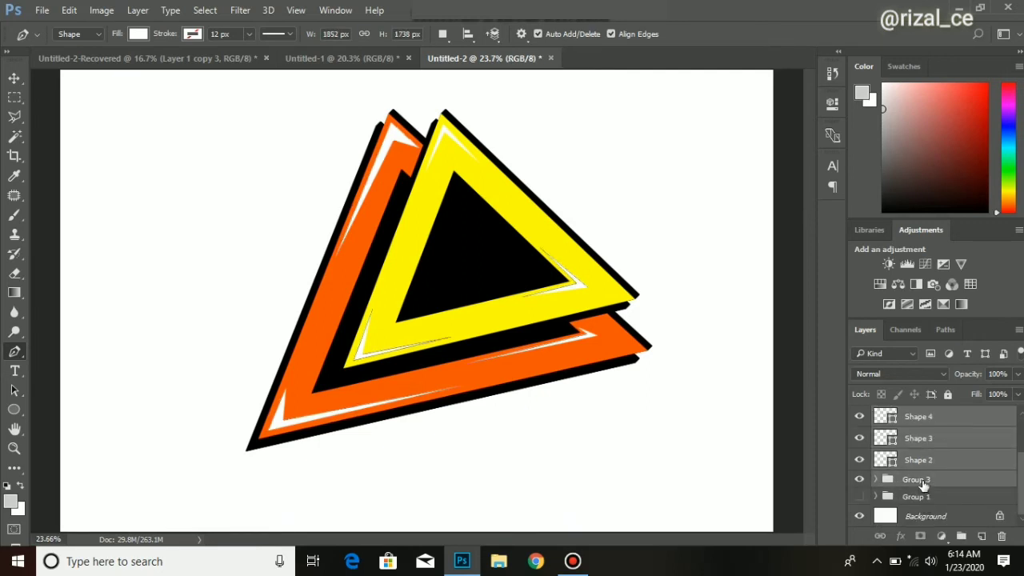
pyautogui.hotkey('ctrl', 'j')
pyautogui.rightClick(920, 471)
pyautogui.click(778, 429)
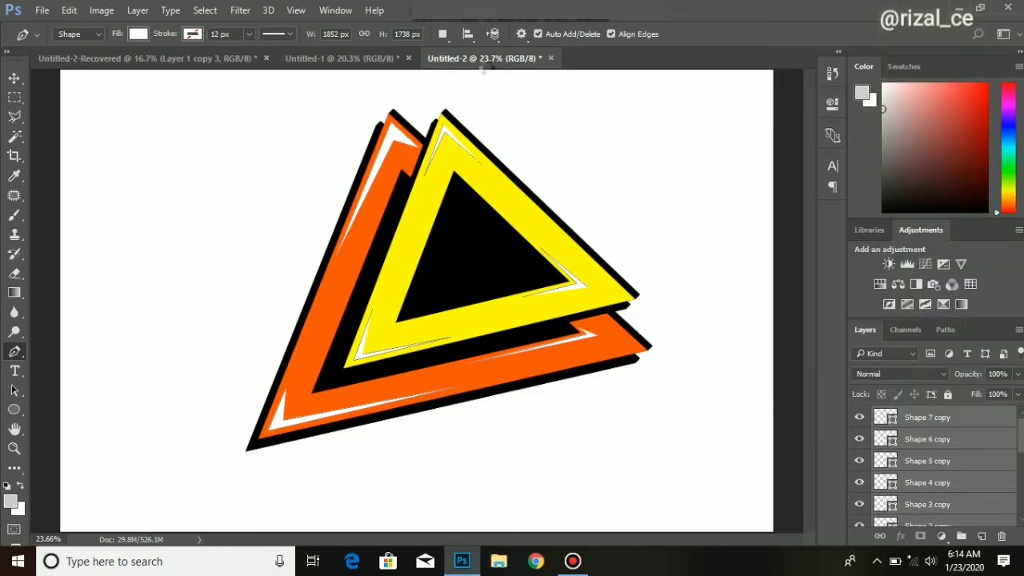
# Move the merged emblem into the Untitled-1 document, place its layer between Group 3 and Color Fill 1, and position it behind the lettering
pyautogui.press('v')
pyautogui.moveTo(412, 215); pyautogui.dragTo(460, 268)
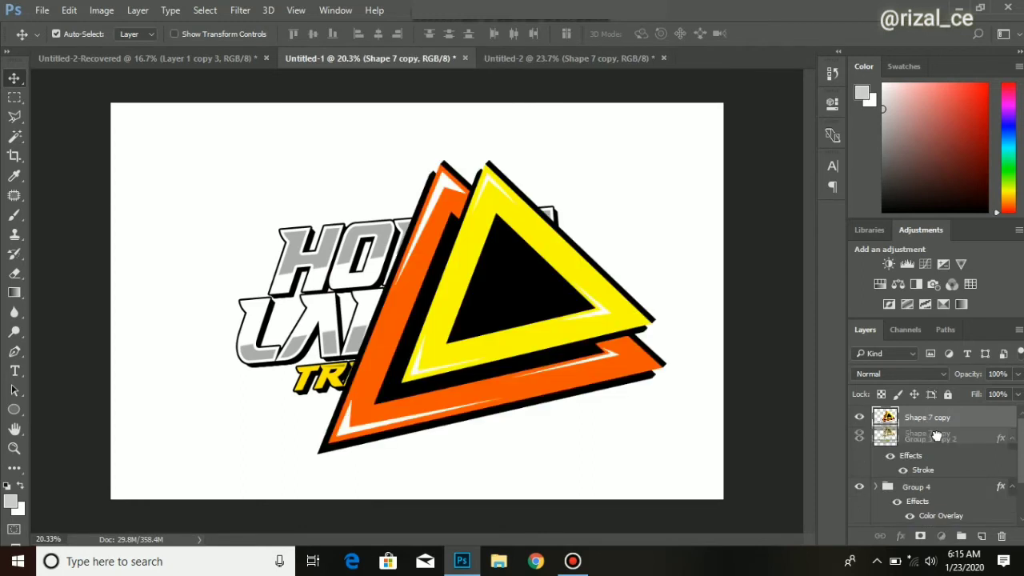
pyautogui.moveTo(969, 559); pyautogui.dragTo(940, 489)
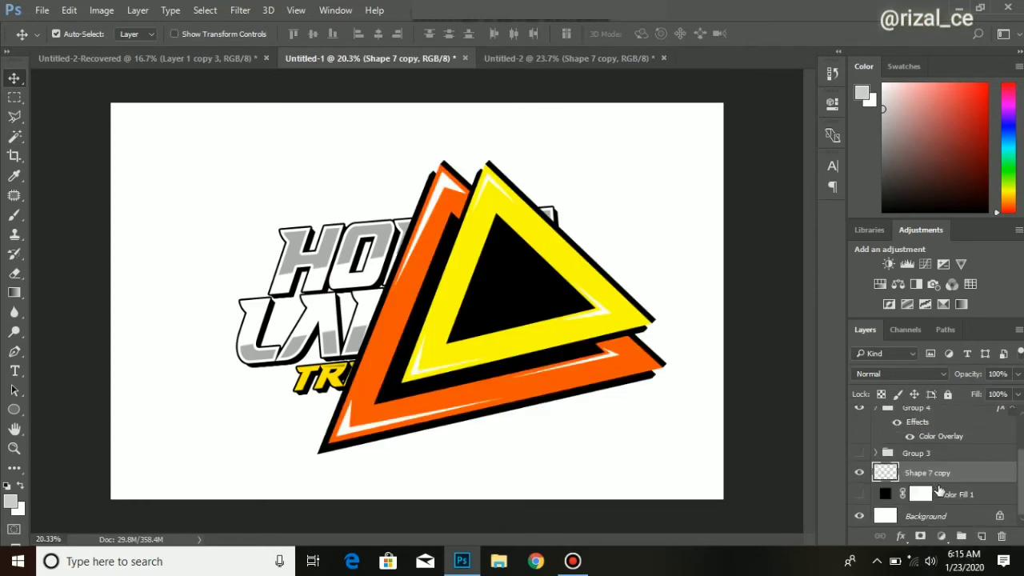
pyautogui.moveTo(580, 336); pyautogui.dragTo(553, 328)
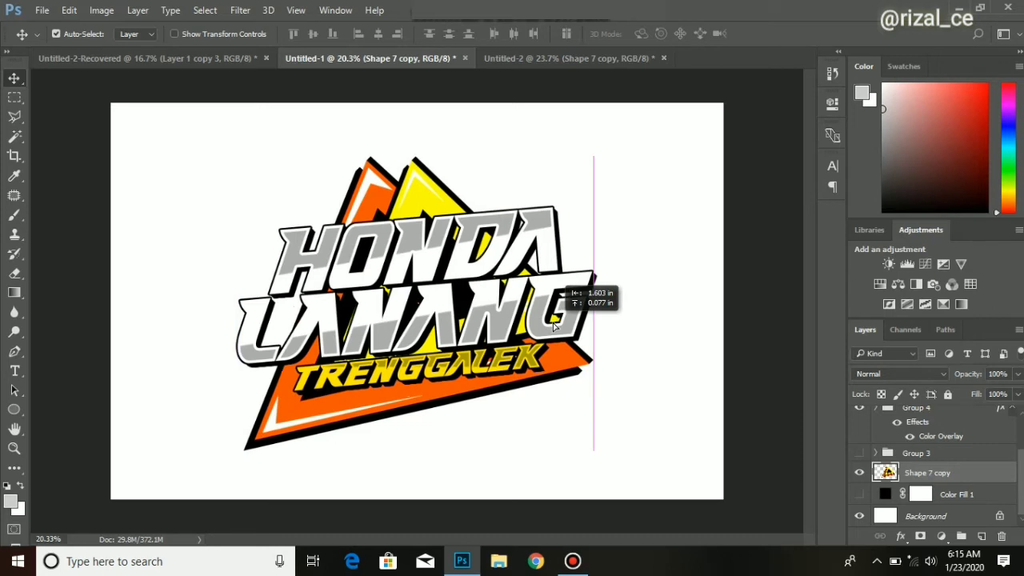
pyautogui.moveTo(556, 323); pyautogui.dragTo(561, 318)
# Rotate the emblem about 9.5° clockwise and center it behind the lettering at about X 2145, Y 1358 px
pyautogui.hotkey('ctrl', 't')
pyautogui.moveTo(631, 467); pyautogui.dragTo(566, 495)
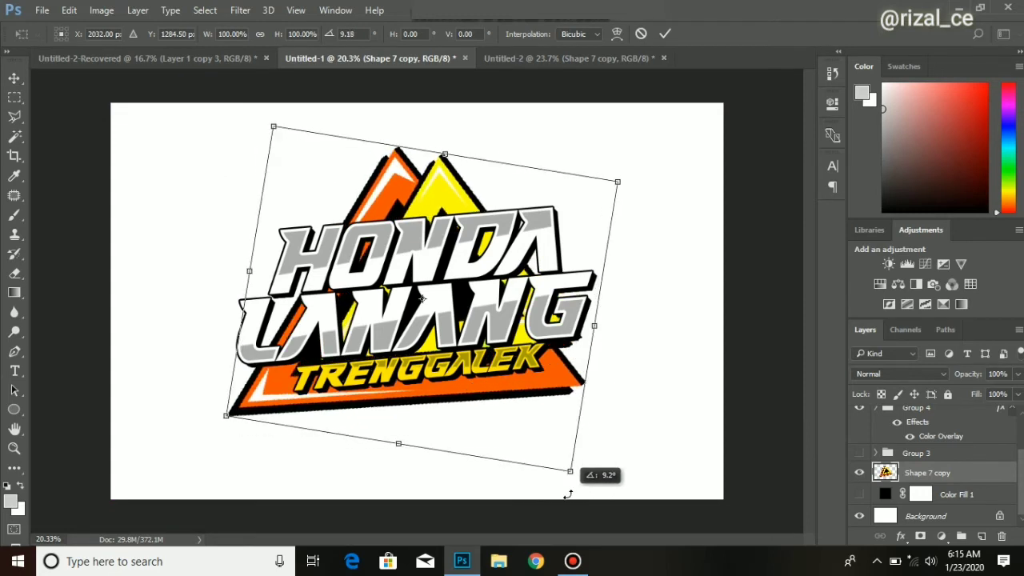
pyautogui.moveTo(481, 385); pyautogui.dragTo(561, 409)
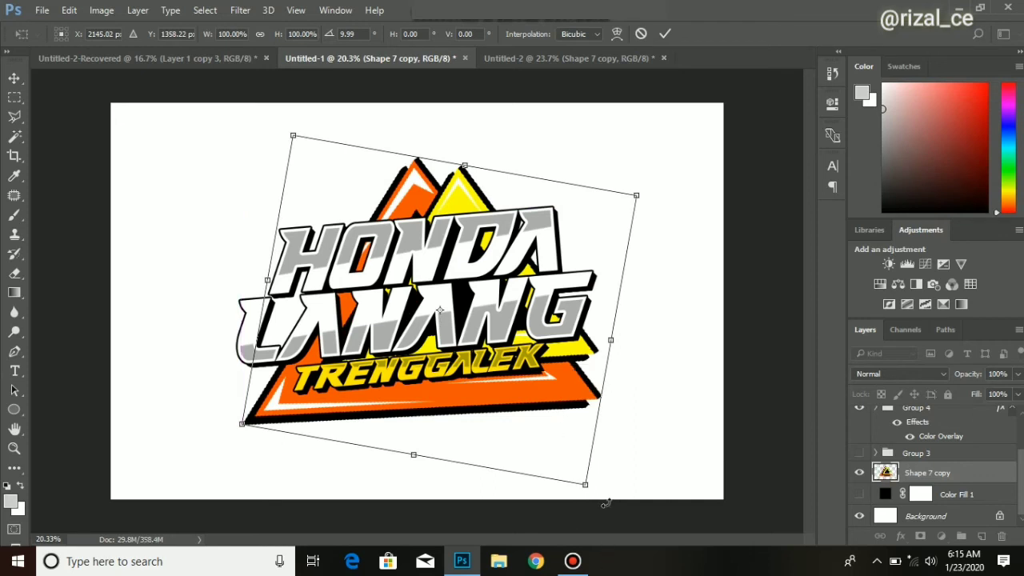
pyautogui.moveTo(608, 500)
pyautogui.mouseDown()
pyautogui.moveTo(622, 485)
pyautogui.moveTo(603, 483)
pyautogui.mouseUp()
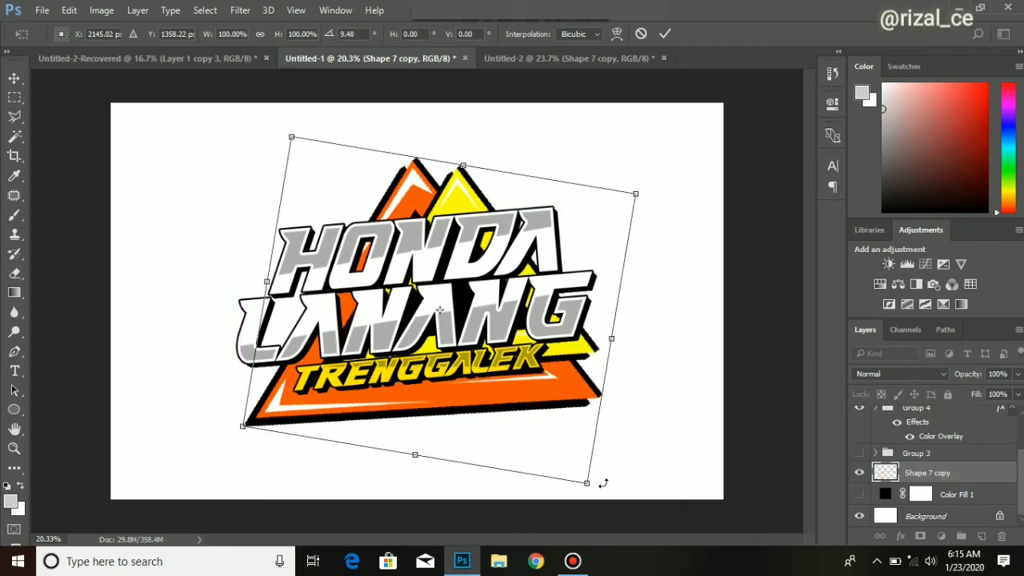
pyautogui.press('Return')
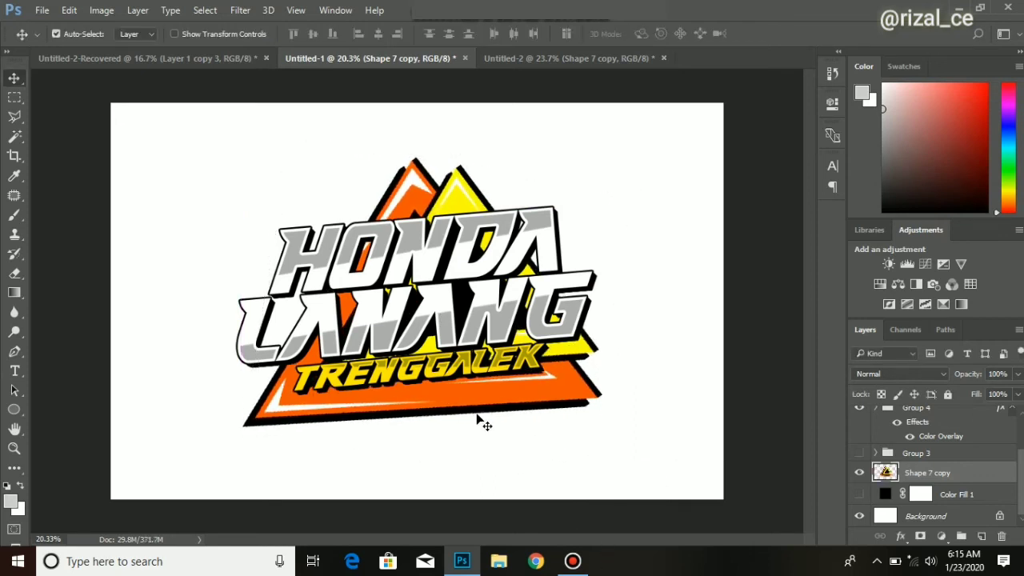
pyautogui.hotkey('ctrl', 't')
pyautogui.moveTo(616, 446); pyautogui.dragTo(620, 430)
pyautogui.hotkey('ctrl', 'z')
pyautogui.press('Return')
# Start a free transform of the lettering layers Group 3 copy 2 and Group 4, rotating them about -1.87° and shifting them to about X 2010, Y 1315 px
pyautogui.scroll(2, 936, 470)
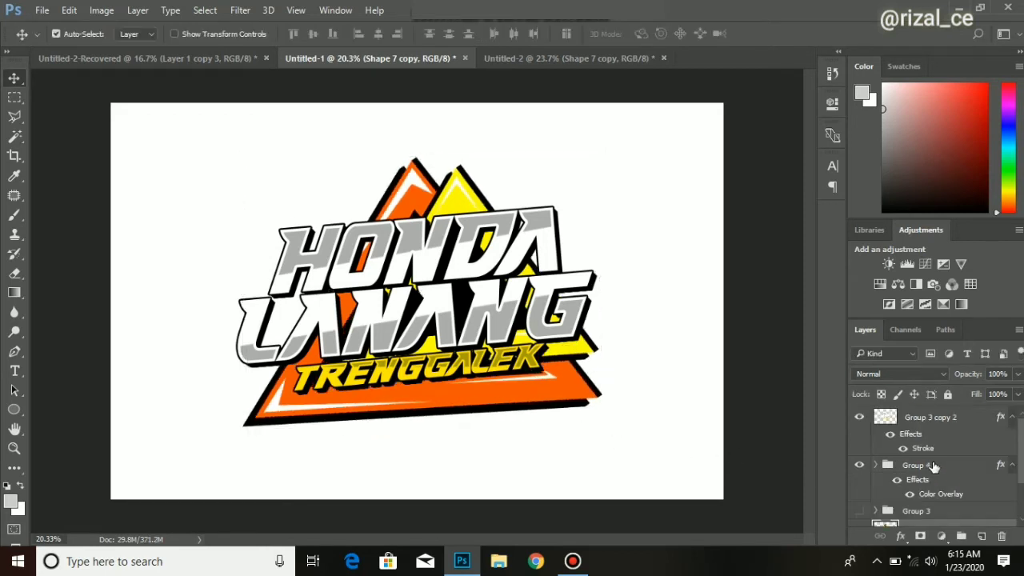
pyautogui.click(934, 467)
pyautogui.keyDown('shift'); pyautogui.click(928, 420); pyautogui.keyUp('shift')
pyautogui.hotkey('ctrl', 't')
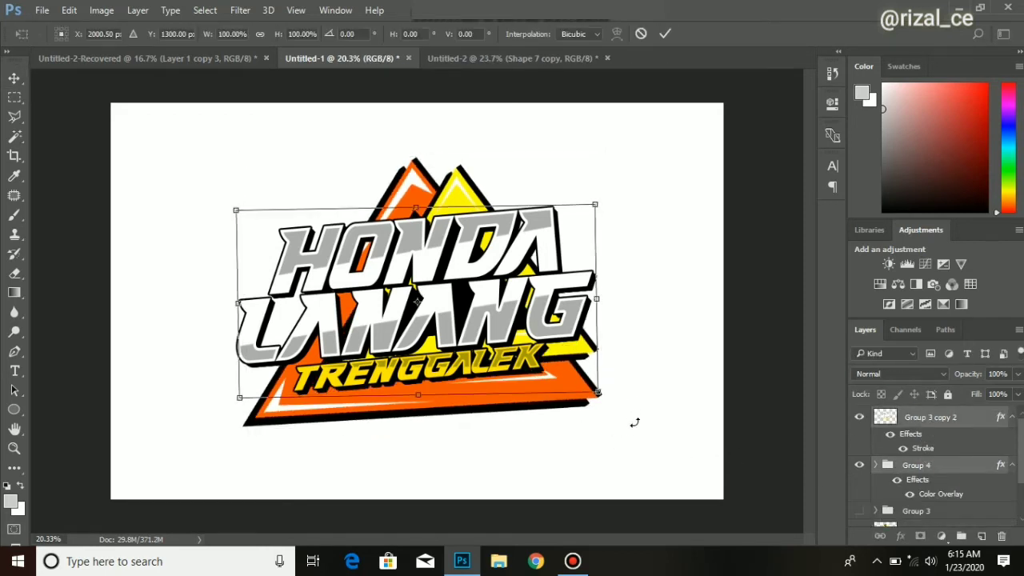
pyautogui.moveTo(635, 423); pyautogui.dragTo(612, 407)
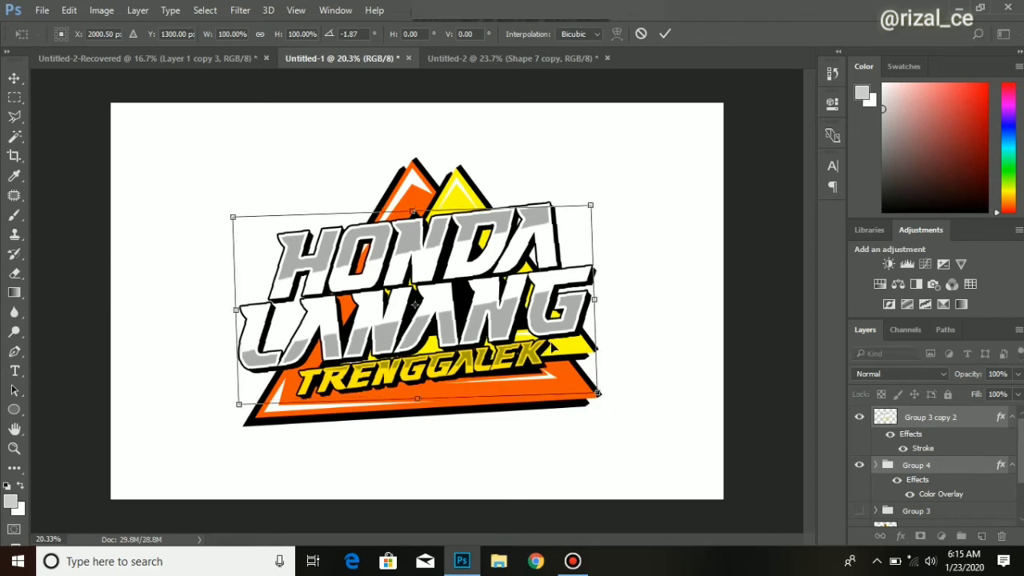
pyautogui.moveTo(549, 327)
pyautogui.mouseDown()
pyautogui.moveTo(546, 338)
pyautogui.moveTo(551, 327)
pyautogui.moveTo(559, 338)
pyautogui.mouseUp()
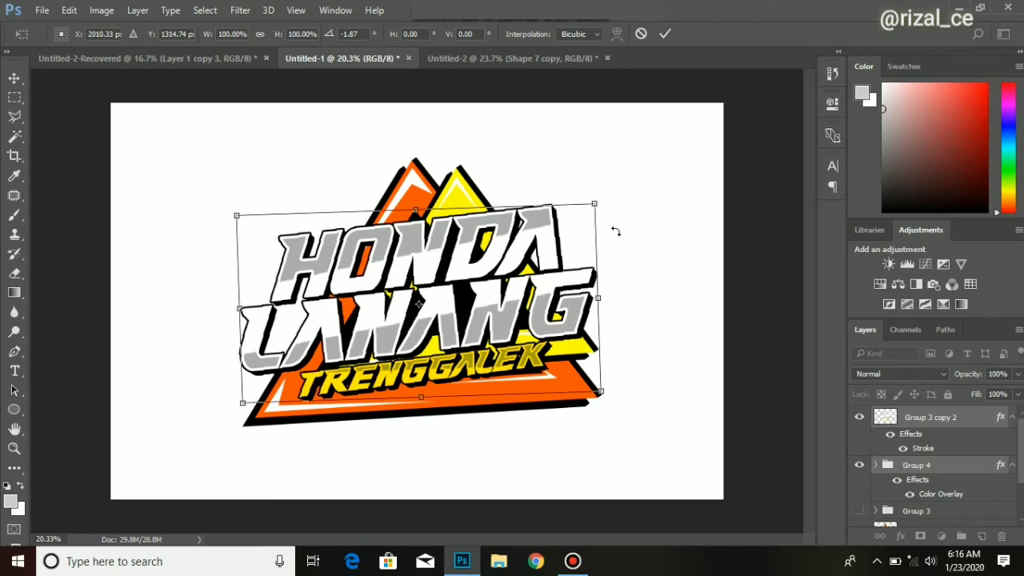
# Distort the lettering over the emblem to about 106.8% width and 96.7% height, with about -2.6° rotation and -5.1° horizontal skew
pyautogui.moveTo(600, 210)
pyautogui.mouseDown()
pyautogui.moveTo(617, 203)
pyautogui.moveTo(609, 208)
pyautogui.mouseUp()
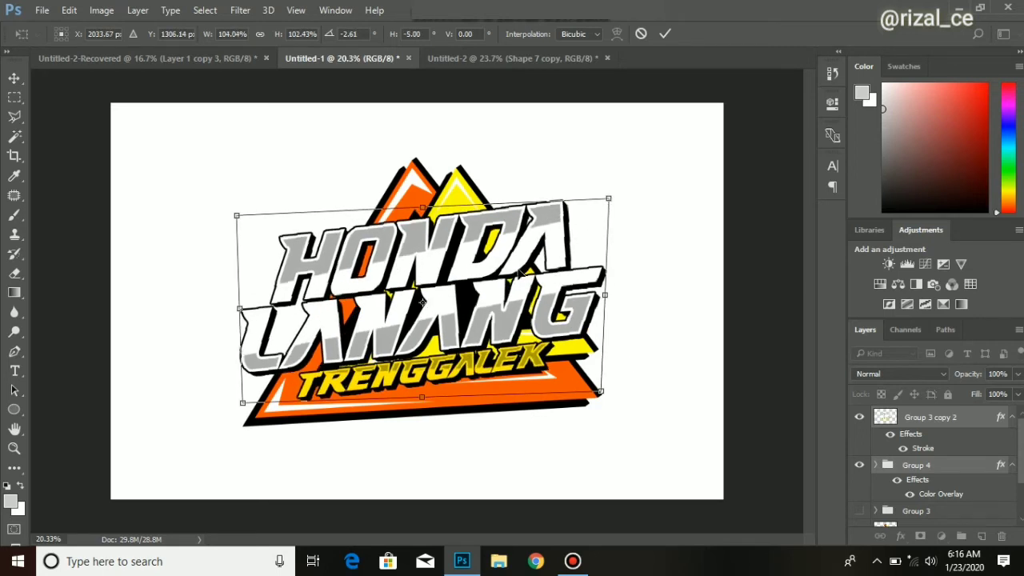
pyautogui.moveTo(500, 291)
pyautogui.mouseDown()
pyautogui.moveTo(565, 264)
pyautogui.moveTo(493, 297)
pyautogui.mouseUp()
pyautogui.hotkey('ctrl', 'z')
pyautogui.moveTo(560, 303); pyautogui.dragTo(604, 307)
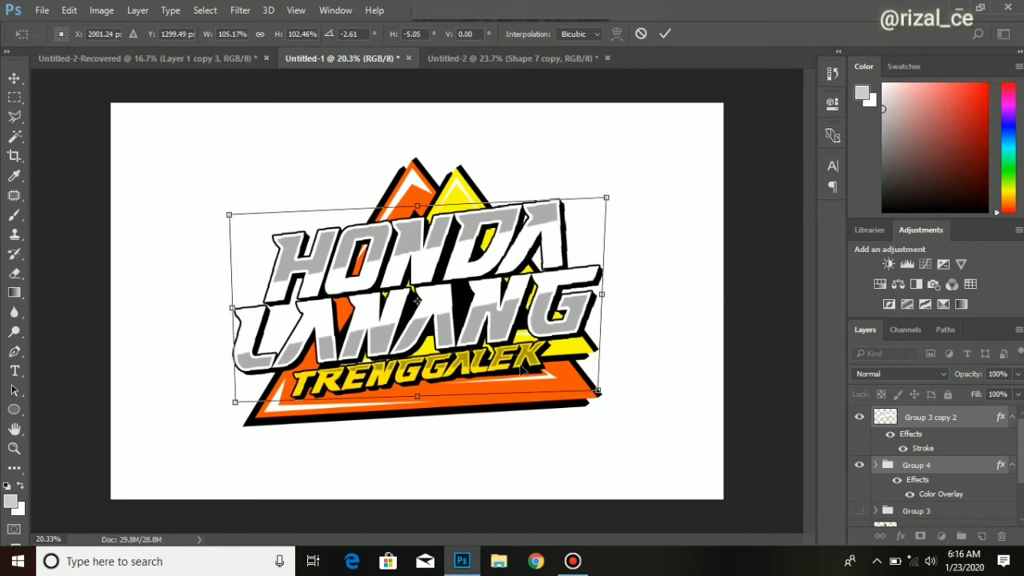
pyautogui.moveTo(615, 195); pyautogui.dragTo(622, 192)
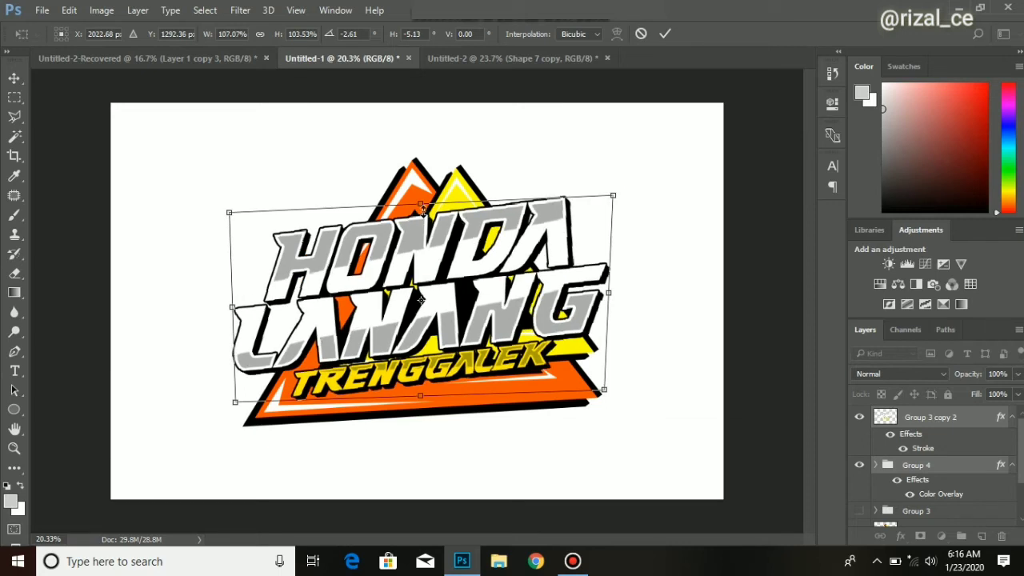
pyautogui.moveTo(424, 205); pyautogui.dragTo(420, 216)
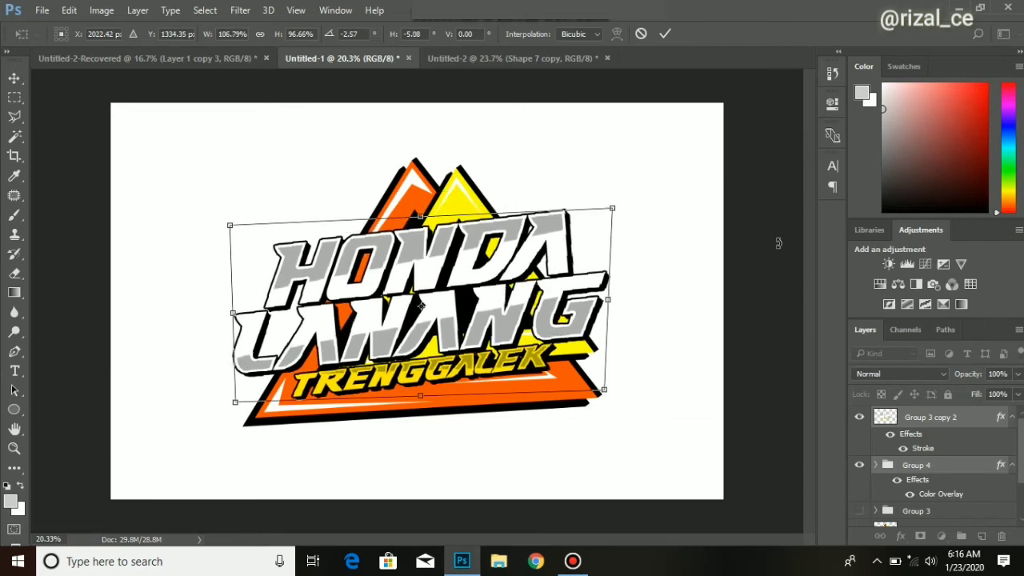
pyautogui.press('Return')
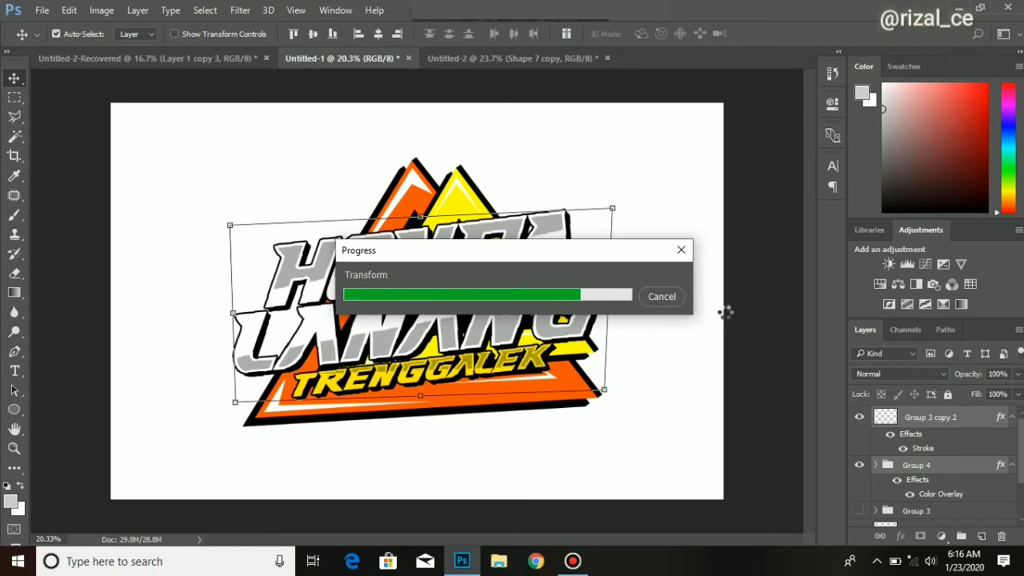
# Rotate the emblem layer Shape 7 copy slightly counterclockwise to follow the lettering's slant
pyautogui.scroll(-3, 117, 517)
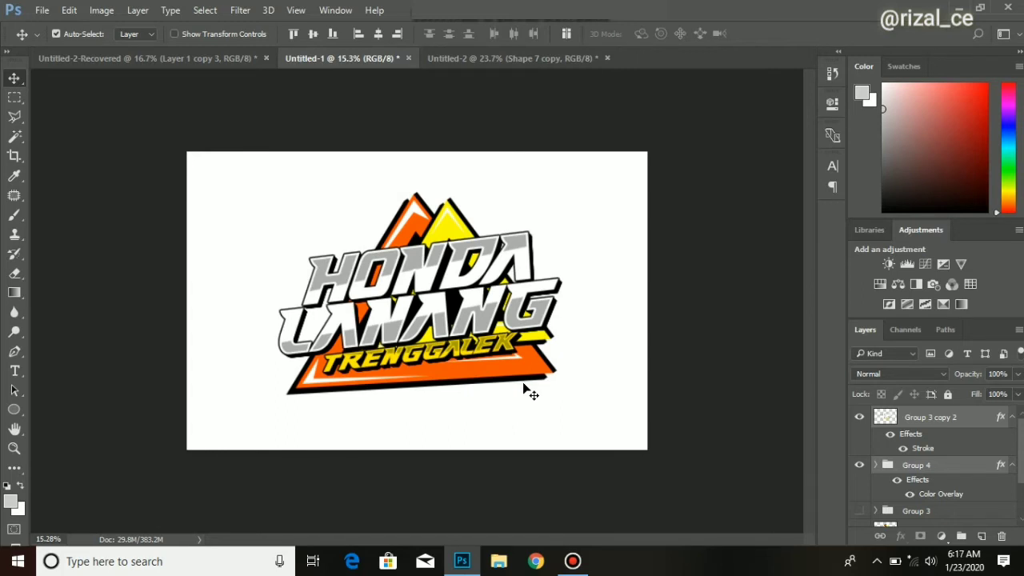
pyautogui.scroll(2, 563, 432)
pyautogui.scroll(-3, 921, 464)
pyautogui.click(920, 472)
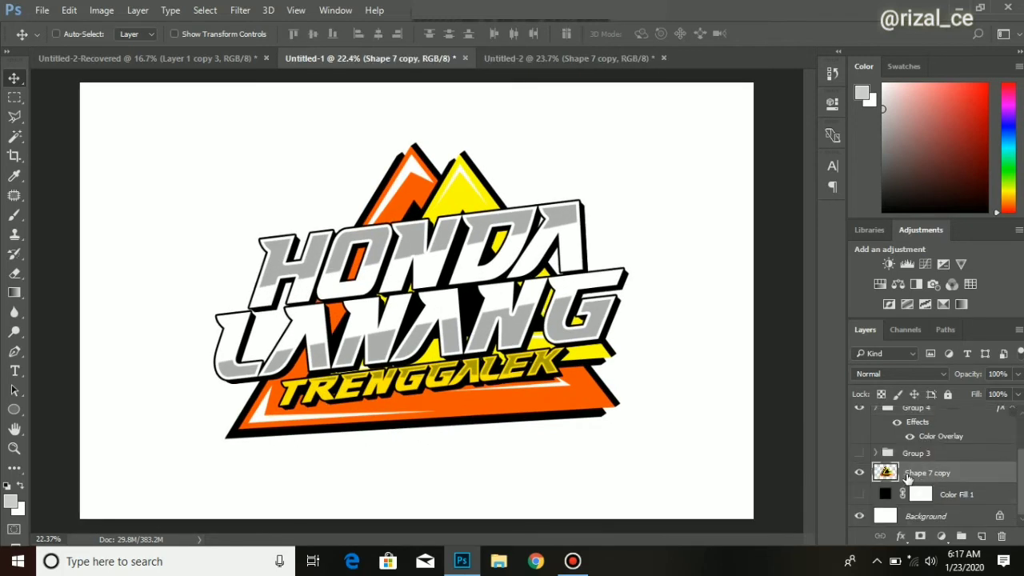
pyautogui.hotkey('ctrl', 't')
pyautogui.moveTo(626, 452); pyautogui.dragTo(637, 445)
pyautogui.press('Return')
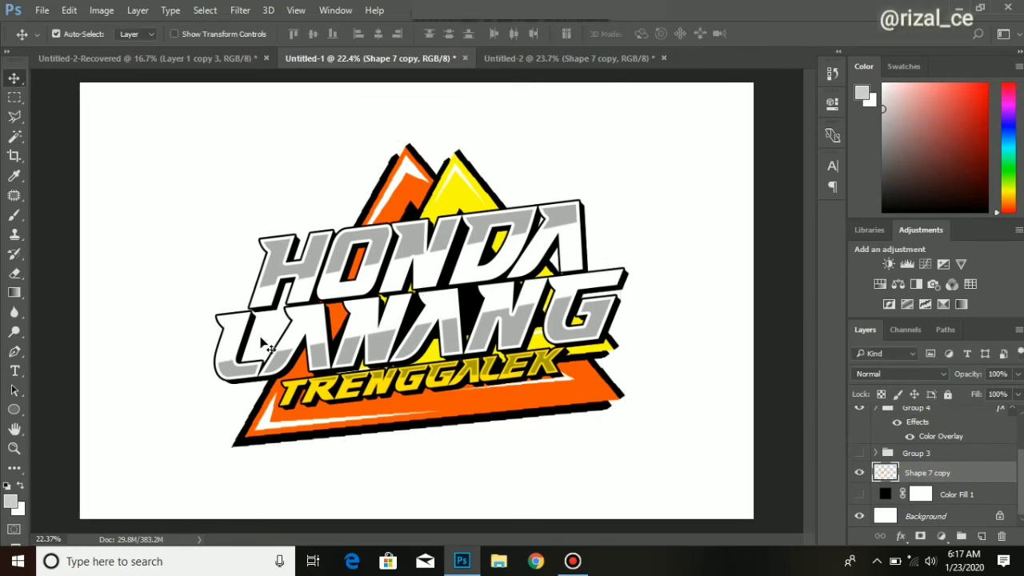
# Place the dot-pattern image titik from the Downloads folder as an embedded object above the emblem
pyautogui.click(41, 11)
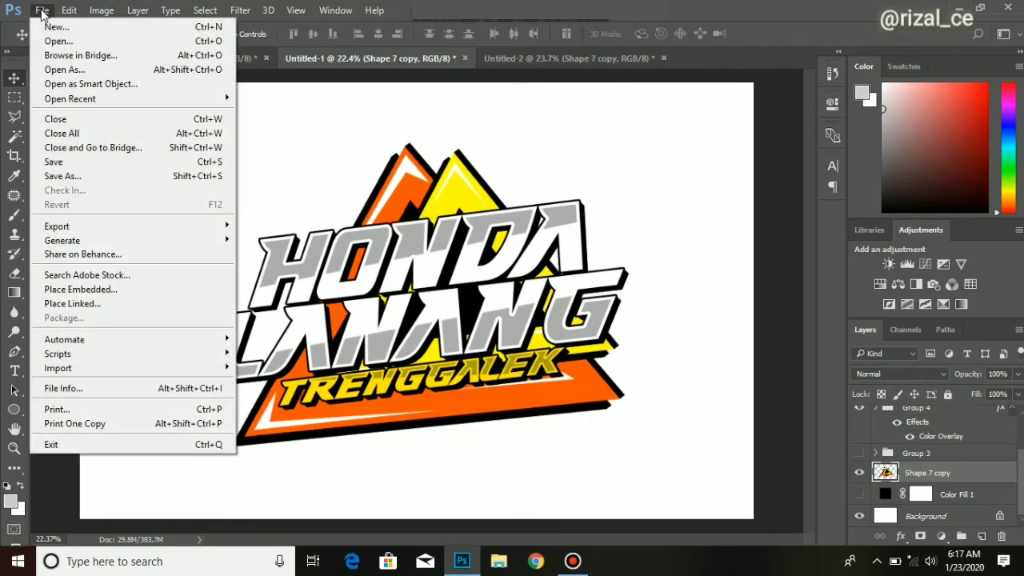
pyautogui.click(104, 286)
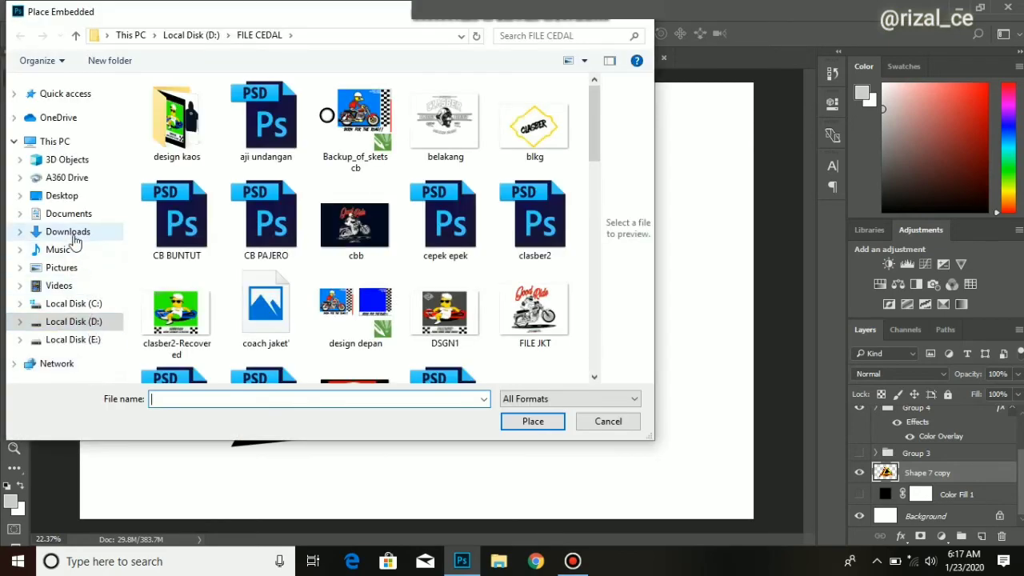
pyautogui.click(40, 232)
pyautogui.scroll(-6, 318, 259)
pyautogui.scroll(-15, 318, 258)
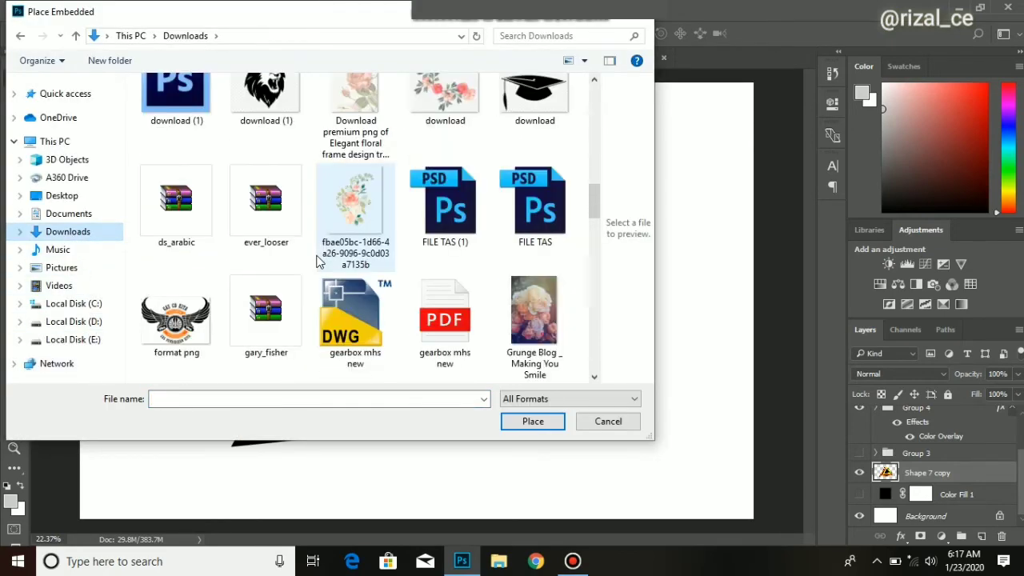
pyautogui.scroll(-3, 320, 258)
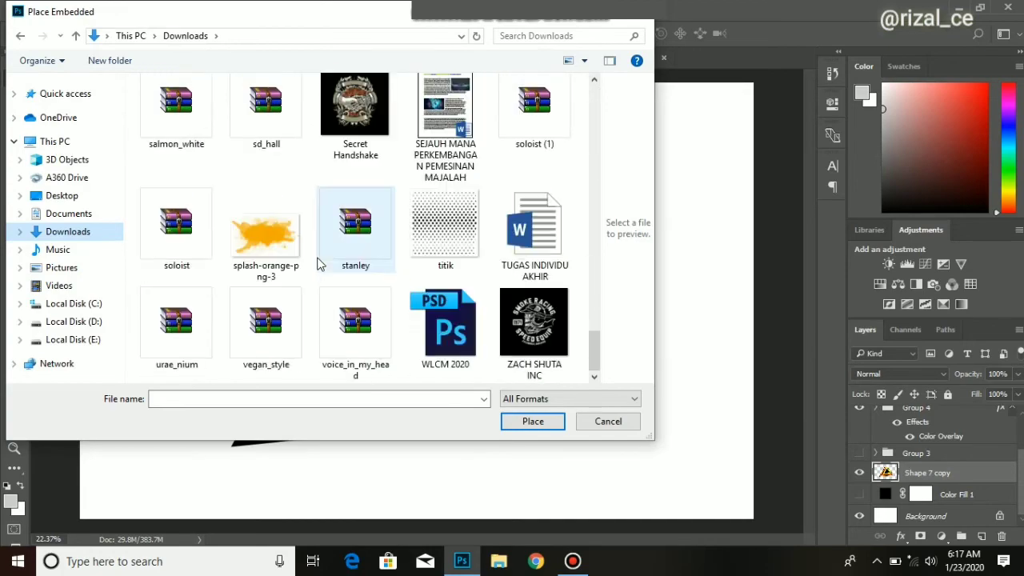
pyautogui.doubleClick(425, 207)
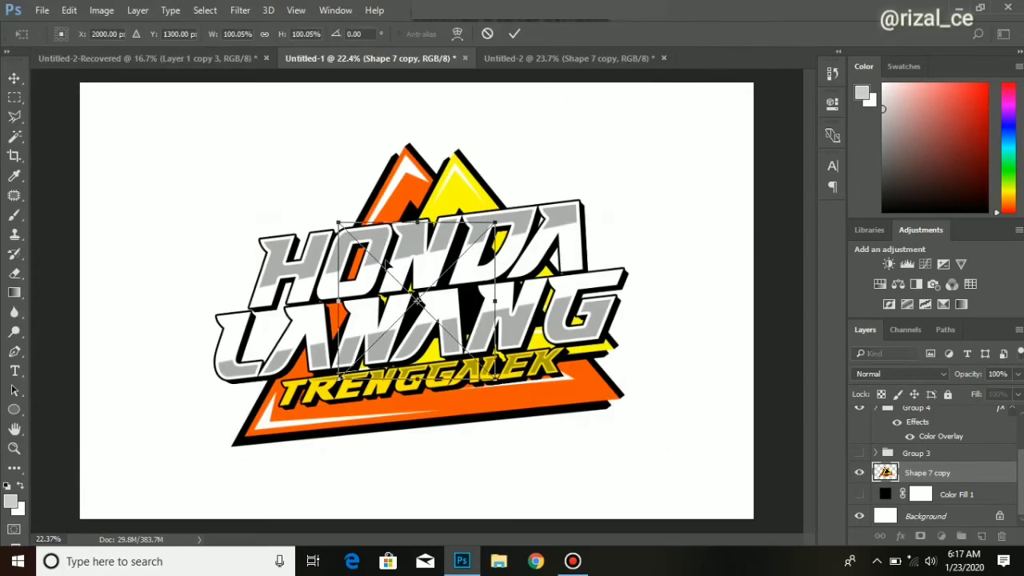
pyautogui.press('Return')
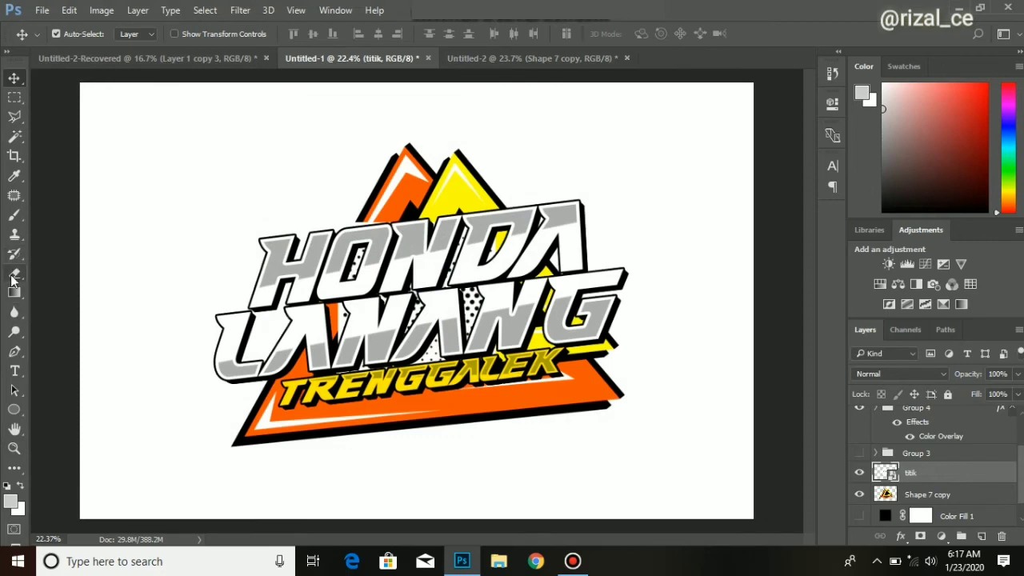
# Rasterize the titik layer and erase its white background with the Magic Eraser tool at tolerance 55
pyautogui.click(14, 272)
pyautogui.click(80, 305)
pyautogui.click(474, 315)
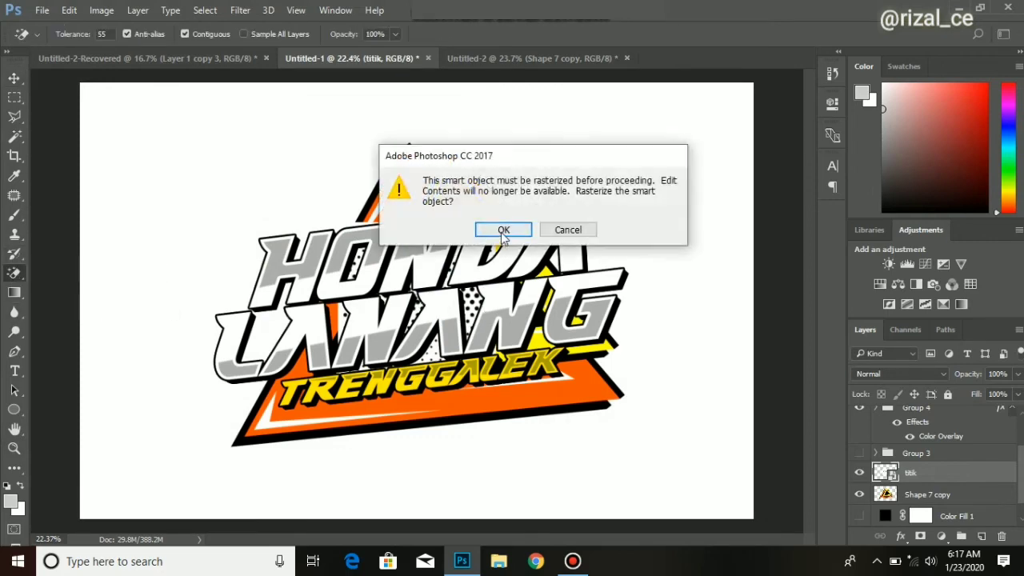
pyautogui.click(554, 228)
# Add a white Color Overlay at 100% opacity and Normal blend mode to the titik dots
pyautogui.click(901, 537)
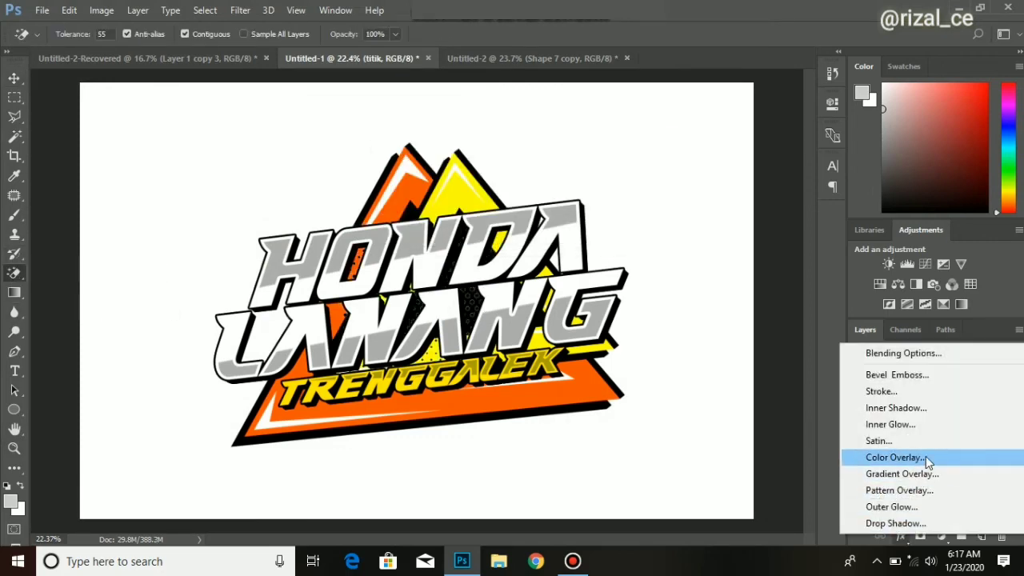
pyautogui.click(926, 456)
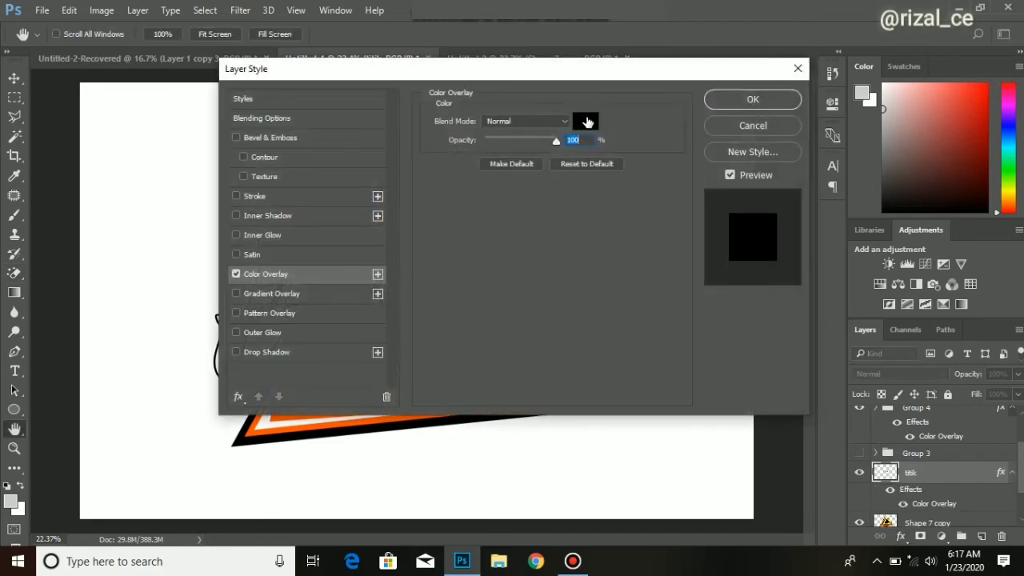
pyautogui.click(586, 120)
pyautogui.click(919, 156)
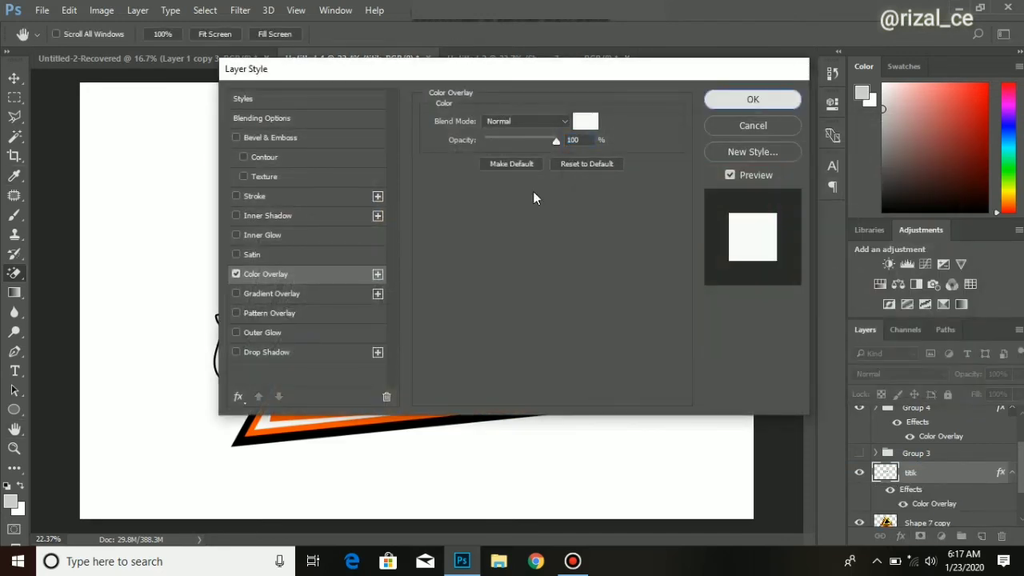
pyautogui.press('Return')
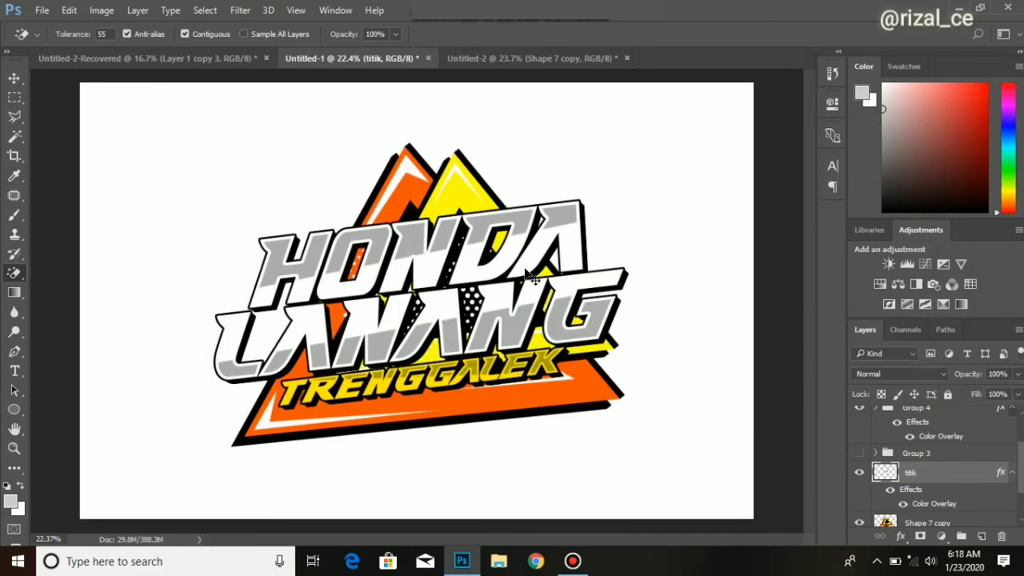
# Scale the titik dots to about 129% width and 91% height and skew them about 7° to suit the slanted lettering
pyautogui.hotkey('ctrl', 't')
pyautogui.moveTo(490, 381); pyautogui.dragTo(538, 360)
pyautogui.moveTo(492, 329); pyautogui.dragTo(513, 339)
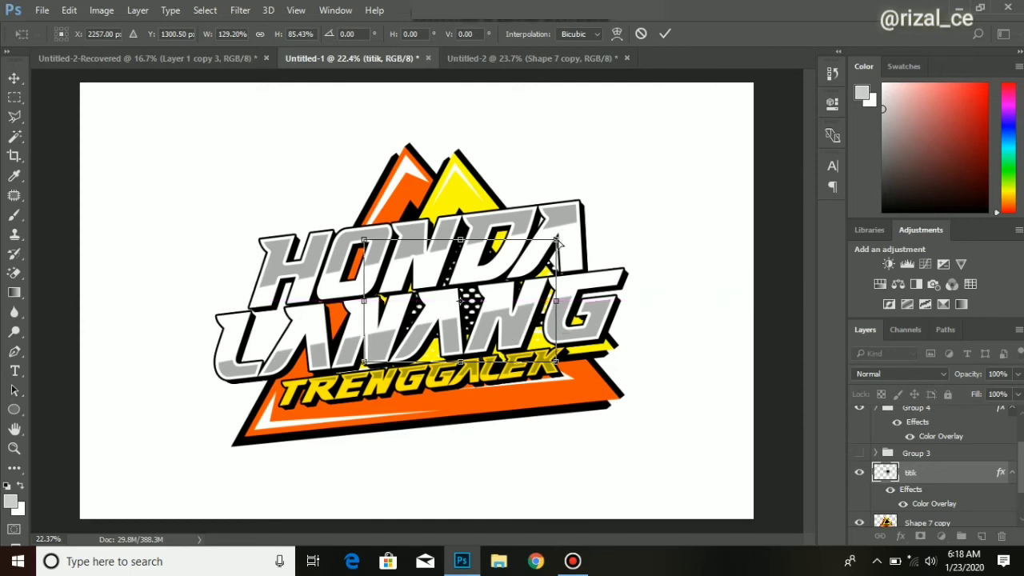
pyautogui.moveTo(556, 241); pyautogui.dragTo(541, 231)
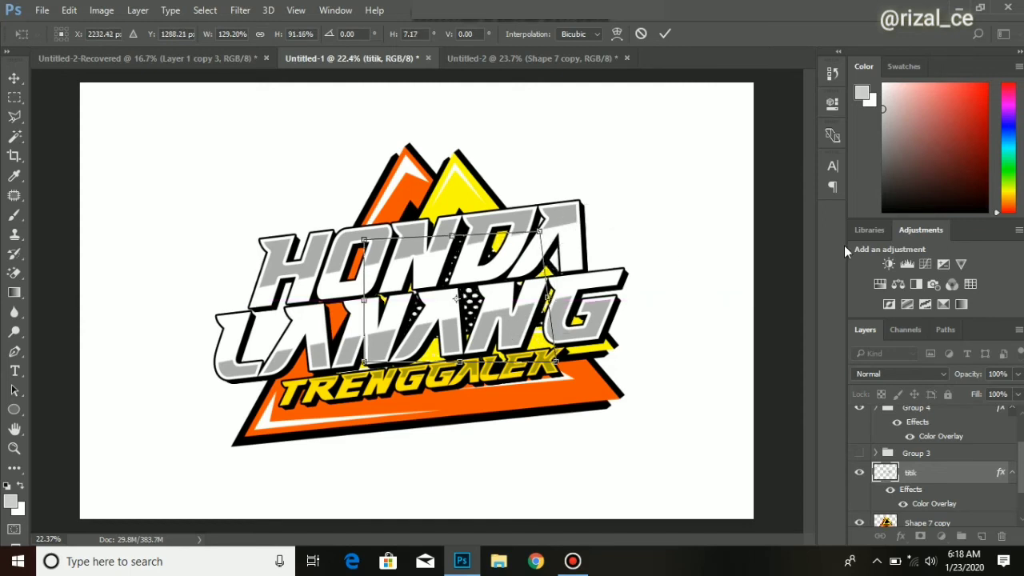
pyautogui.press('Return')
pyautogui.press('w')
pyautogui.scroll(-1, 458, 424)
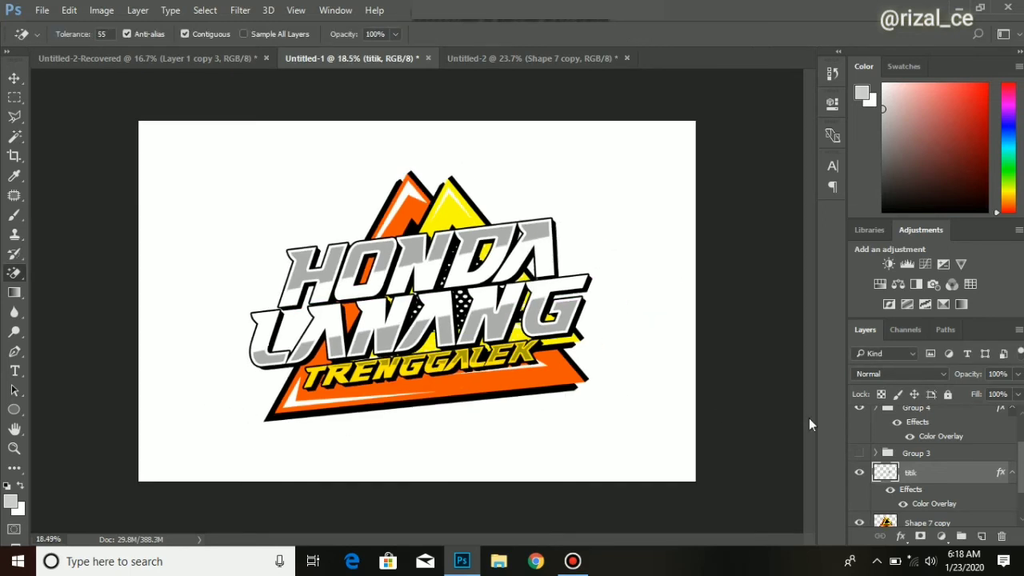
# Try an enlarged duplicate of the white titik dots at about 217% by 235% across the whole emblem, and delete the copy
pyautogui.hotkey('ctrl', 'j')
pyautogui.hotkey('ctrl', 't')
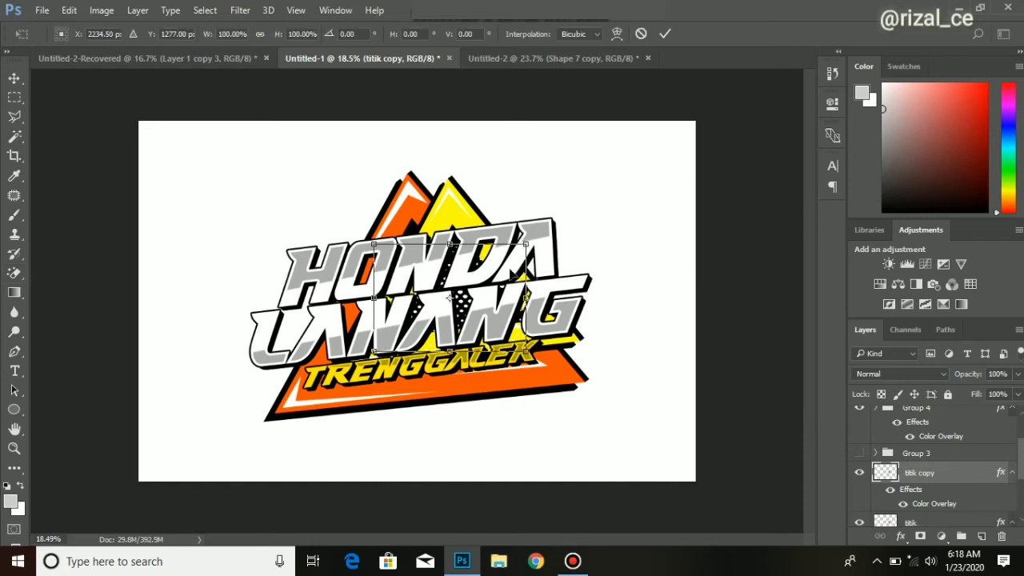
pyautogui.moveTo(373, 244); pyautogui.dragTo(286, 176)
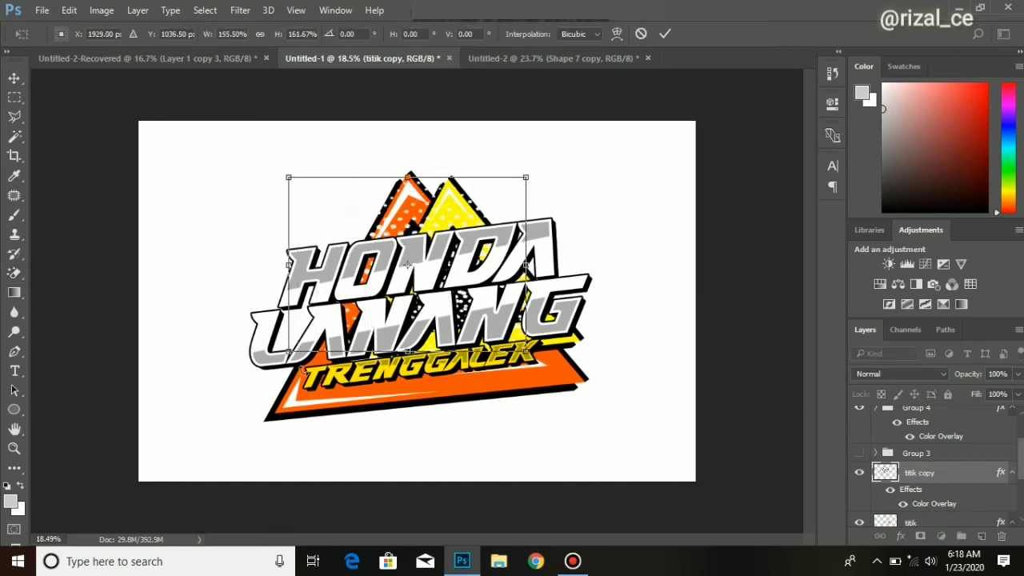
pyautogui.moveTo(286, 352); pyautogui.dragTo(254, 431)
pyautogui.moveTo(525, 431); pyautogui.dragTo(589, 432)
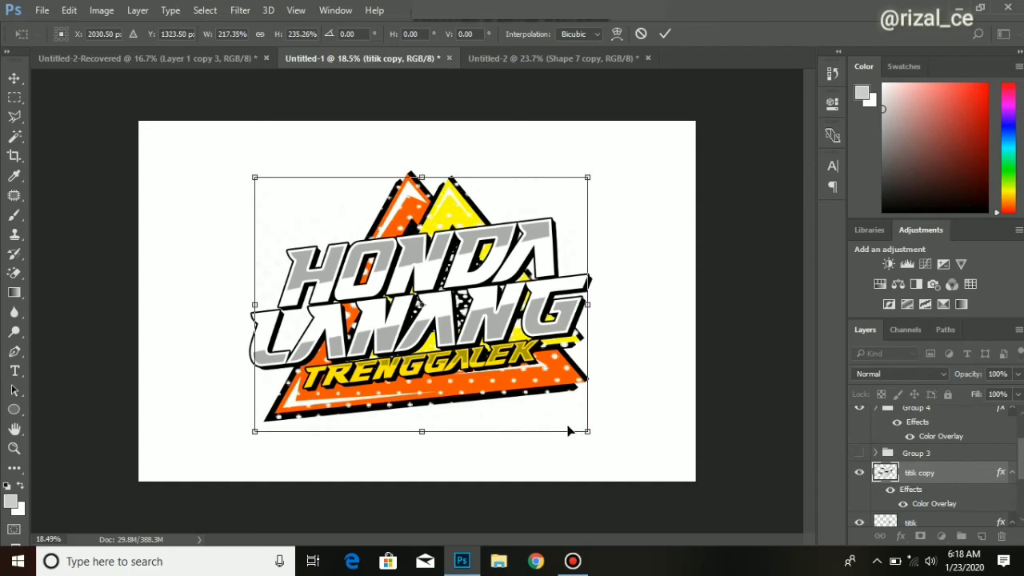
pyautogui.press('Return')
pyautogui.press('e')
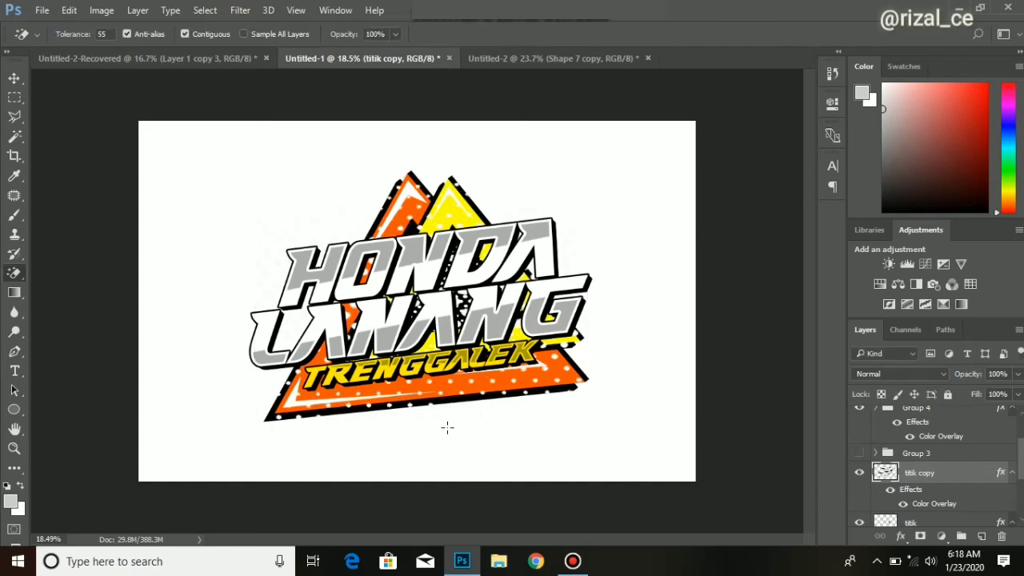
pyautogui.press('Delete')
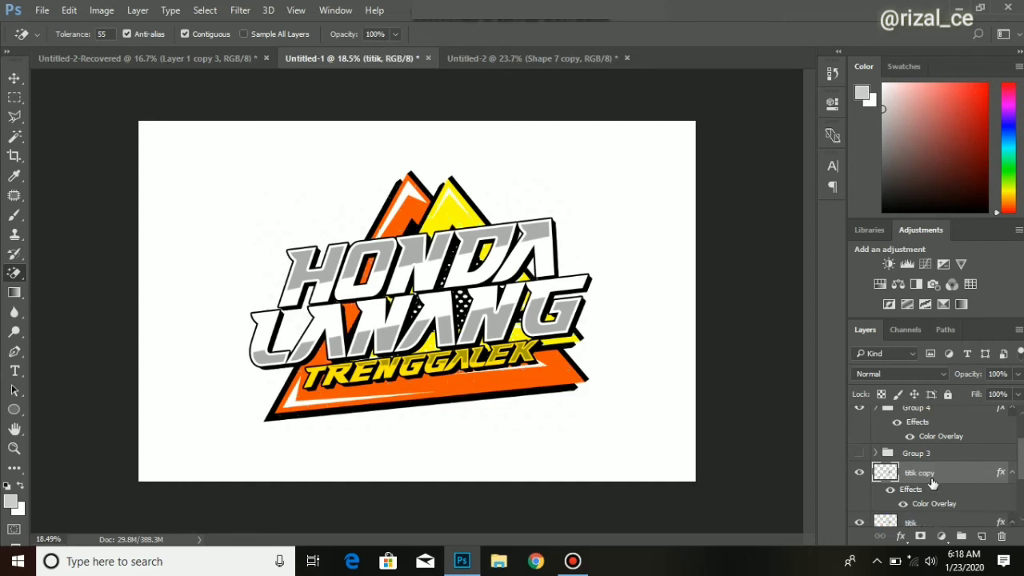
# Duplicate the titik layer and try a black Color Overlay on the lower of the two layers
pyautogui.hotkey('ctrl', 'j')
pyautogui.click(917, 485)
pyautogui.doubleClick(922, 504)
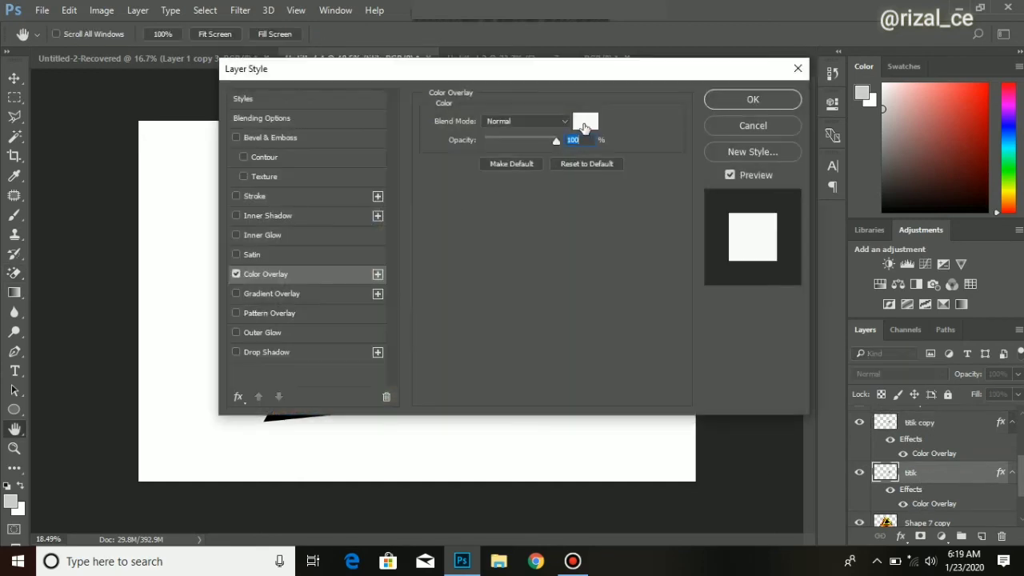
pyautogui.click(585, 126)
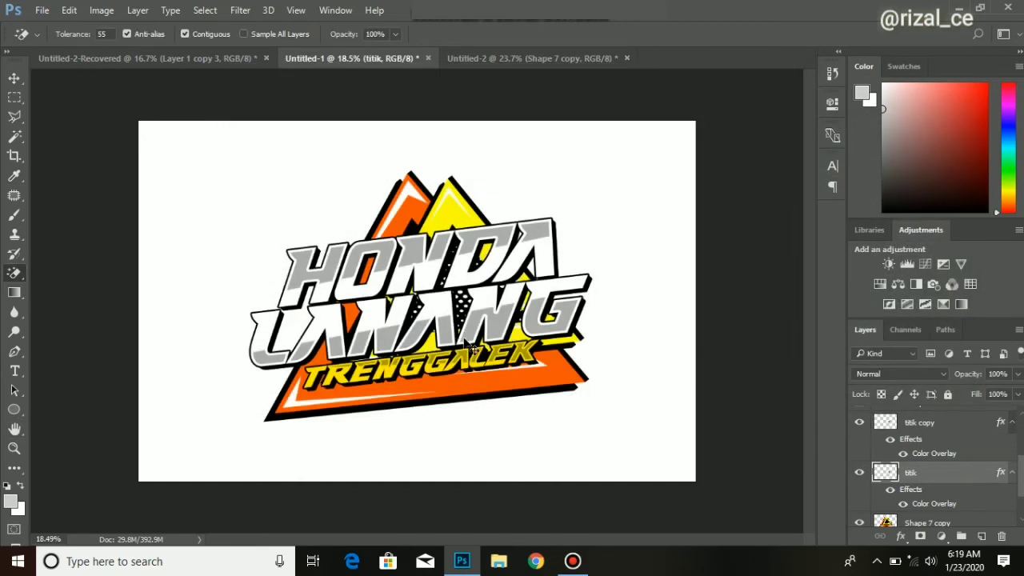
# Try enlarging the black titik dots to about 235% width and 247% height so they surround the logo
pyautogui.hotkey('ctrl', 't')
pyautogui.moveTo(373, 243); pyautogui.dragTo(250, 170)
pyautogui.moveTo(525, 352); pyautogui.dragTo(611, 437)
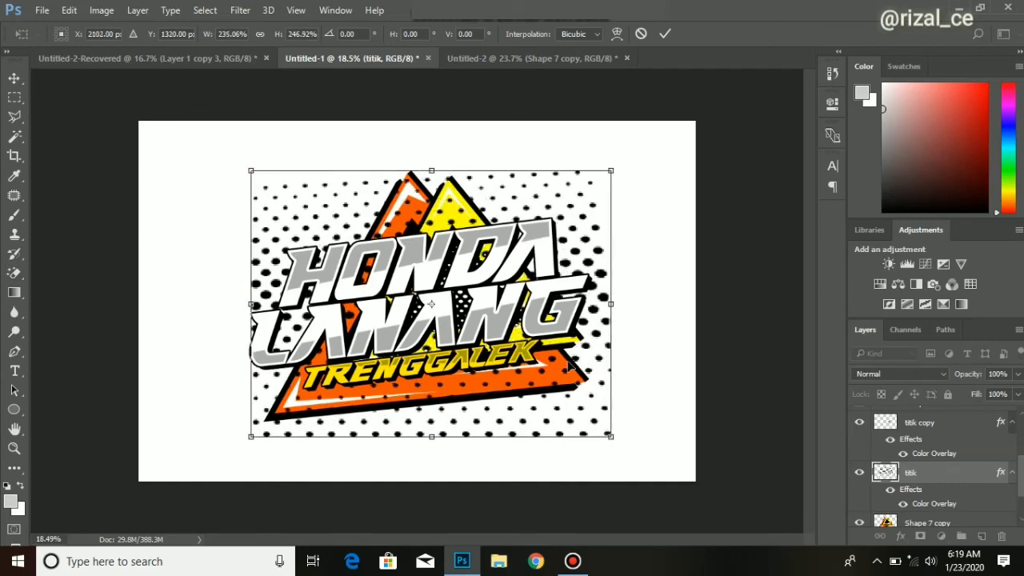
pyautogui.moveTo(569, 366); pyautogui.dragTo(558, 367)
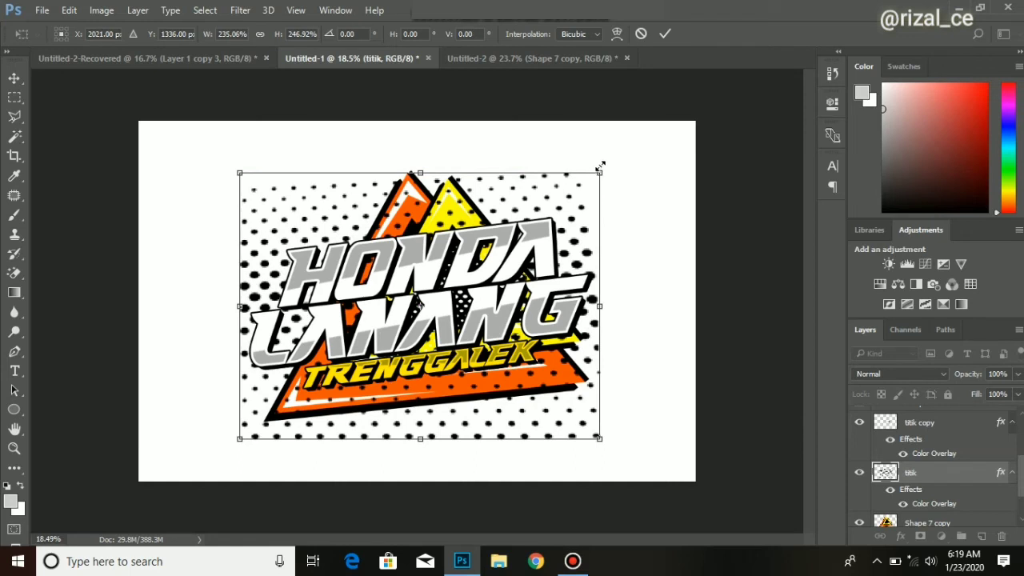
pyautogui.moveTo(600, 167); pyautogui.dragTo(605, 165)
pyautogui.press('Return')
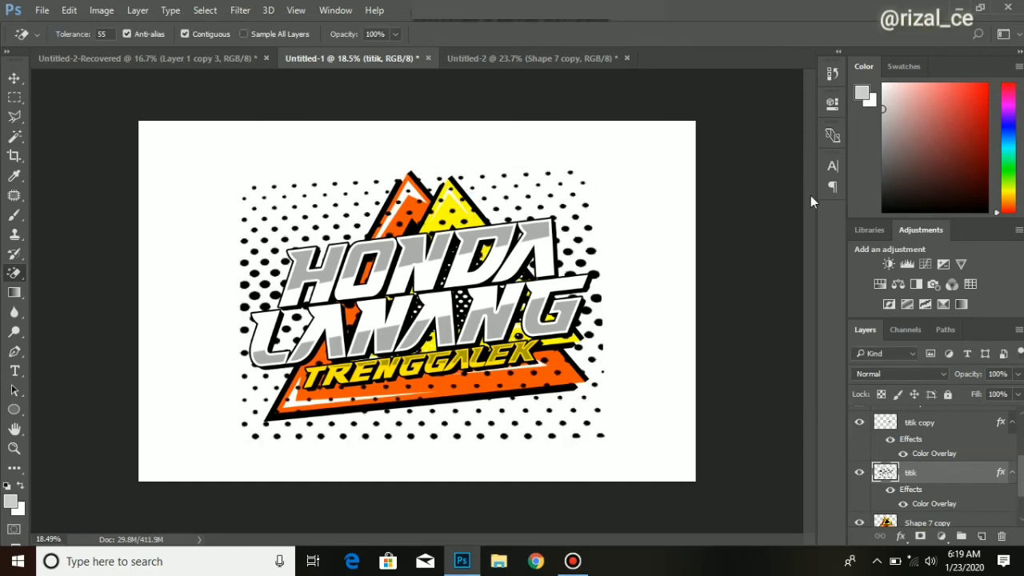
# Try tilting the enlarged black dots counterclockwise to match the lettering's slant, and delete that titik layer
pyautogui.hotkey('ctrl', 't')
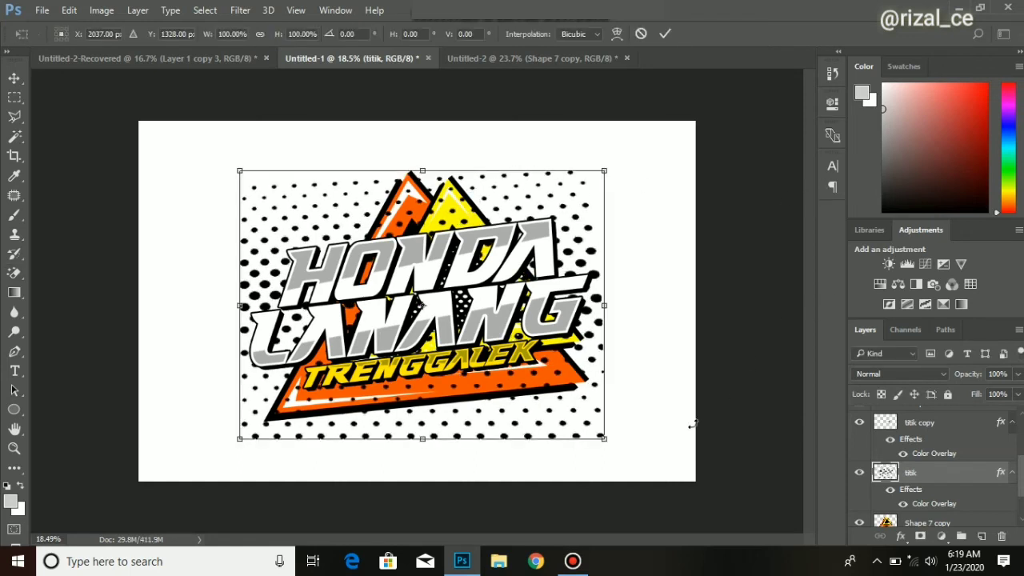
pyautogui.moveTo(603, 442); pyautogui.dragTo(614, 417)
pyautogui.moveTo(239, 171); pyautogui.dragTo(253, 199)
pyautogui.moveTo(604, 173); pyautogui.dragTo(616, 158)
pyautogui.press('Return')
pyautogui.press('e')
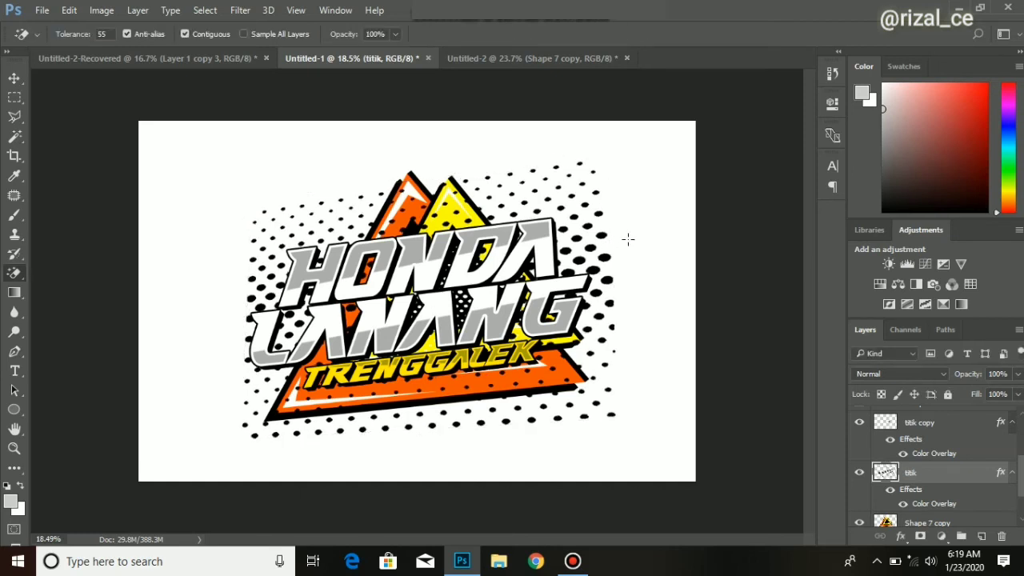
pyautogui.press('Delete')
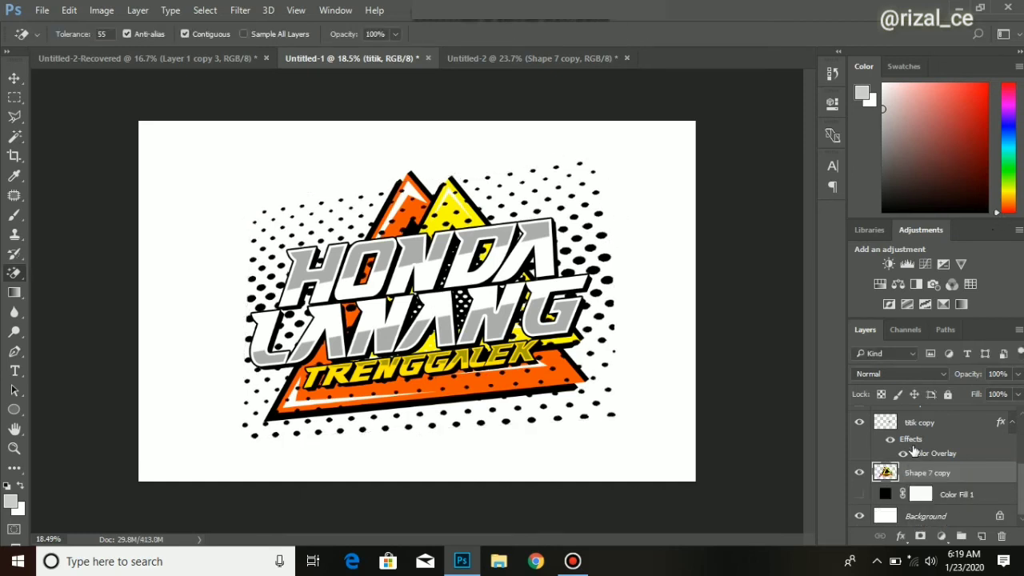
# Duplicate the titik copy layer and change the lower layer's Color Overlay to black
pyautogui.click(925, 431)
pyautogui.hotkey('ctrl', 'j')
pyautogui.click(929, 475)
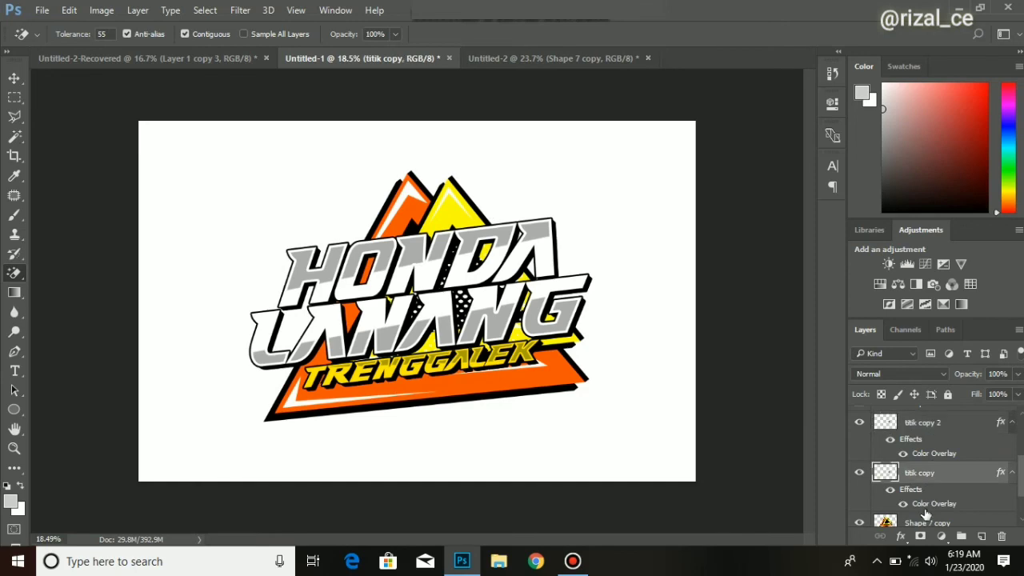
pyautogui.doubleClick(928, 504)
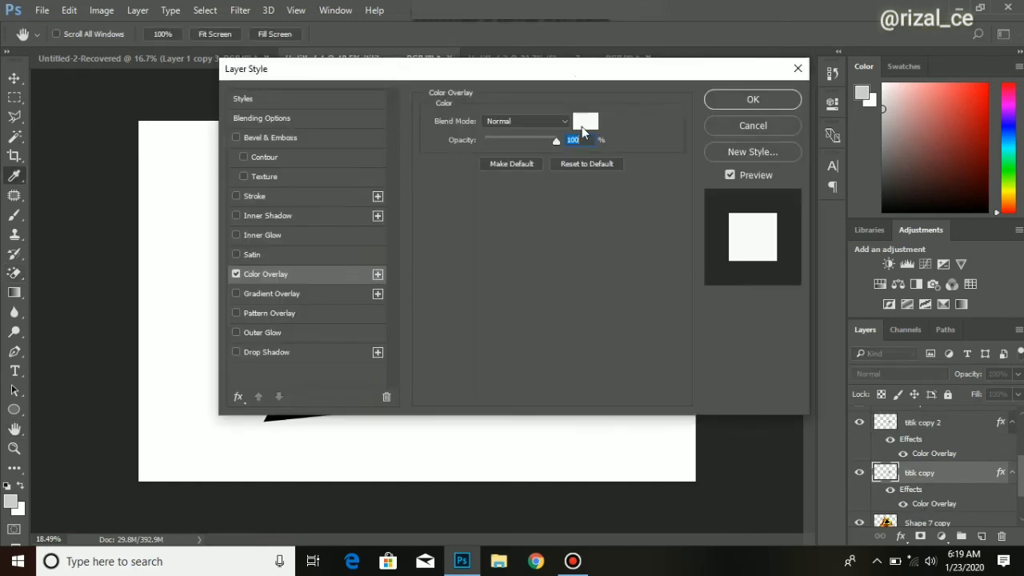
pyautogui.click(585, 121)
pyautogui.press('Return')
pyautogui.press('Return')
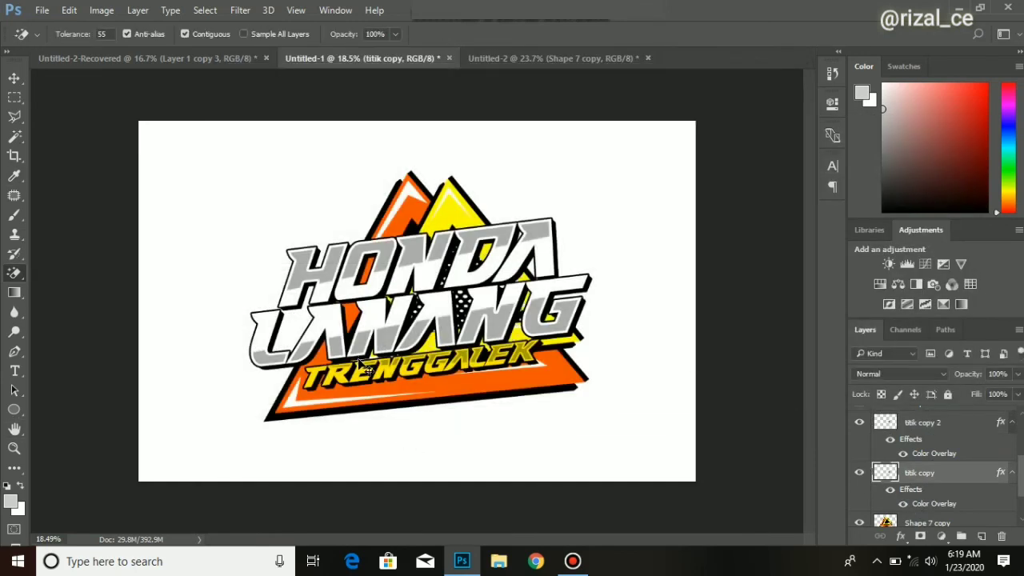
# Stretch the black titik copy dots horizontally past both sides of the lettering and skew them about -7°
pyautogui.hotkey('ctrl', 't')
pyautogui.moveTo(525, 297); pyautogui.dragTo(598, 298)
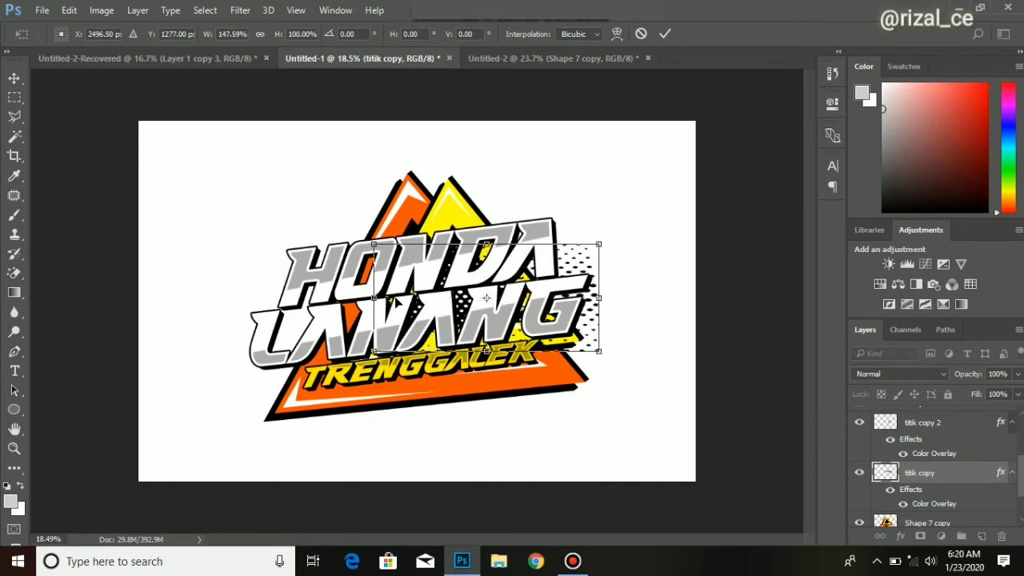
pyautogui.moveTo(375, 298); pyautogui.dragTo(238, 298)
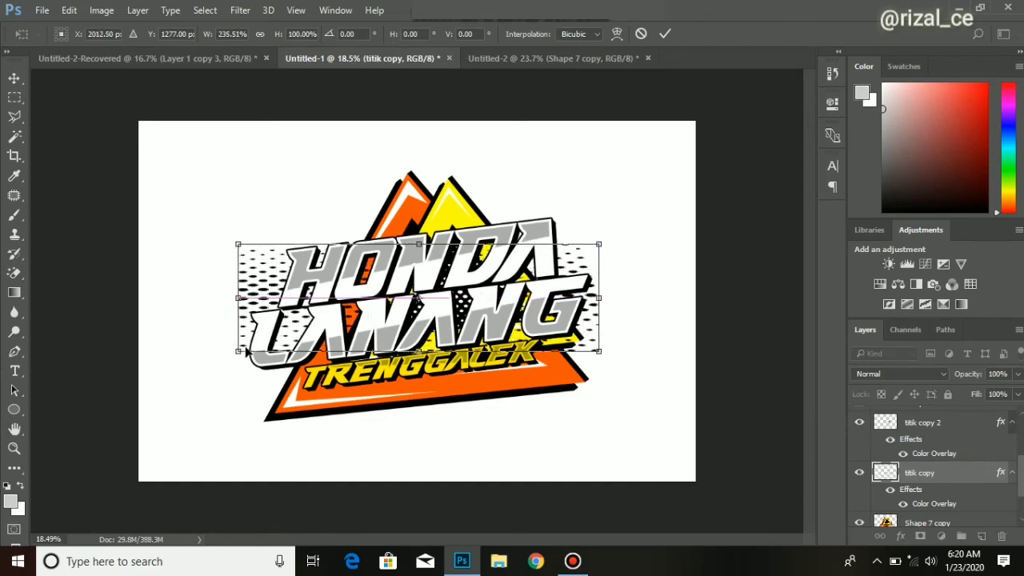
pyautogui.moveTo(589, 348); pyautogui.dragTo(586, 346)
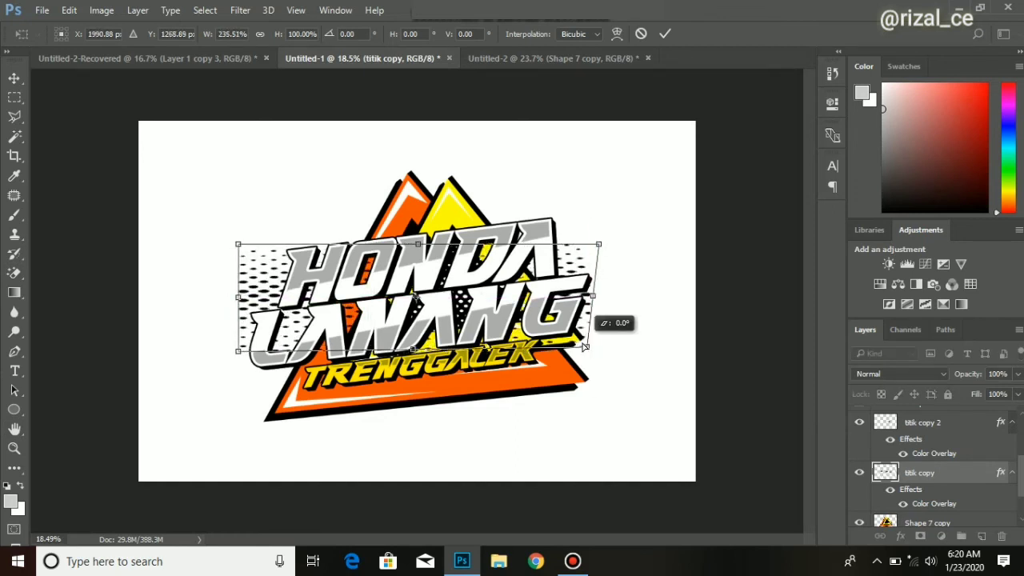
pyautogui.moveTo(244, 247); pyautogui.dragTo(256, 250)
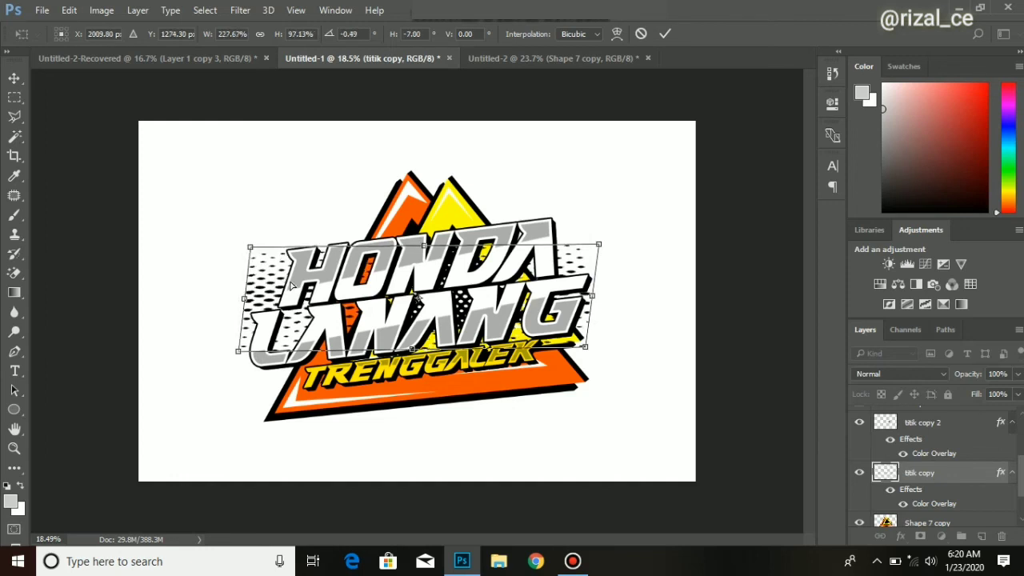
# Rotate the black dots about -7.5°, enlarge them to about 246% width and 119% height, and settle them behind the lettering
pyautogui.moveTo(612, 364); pyautogui.dragTo(614, 337)
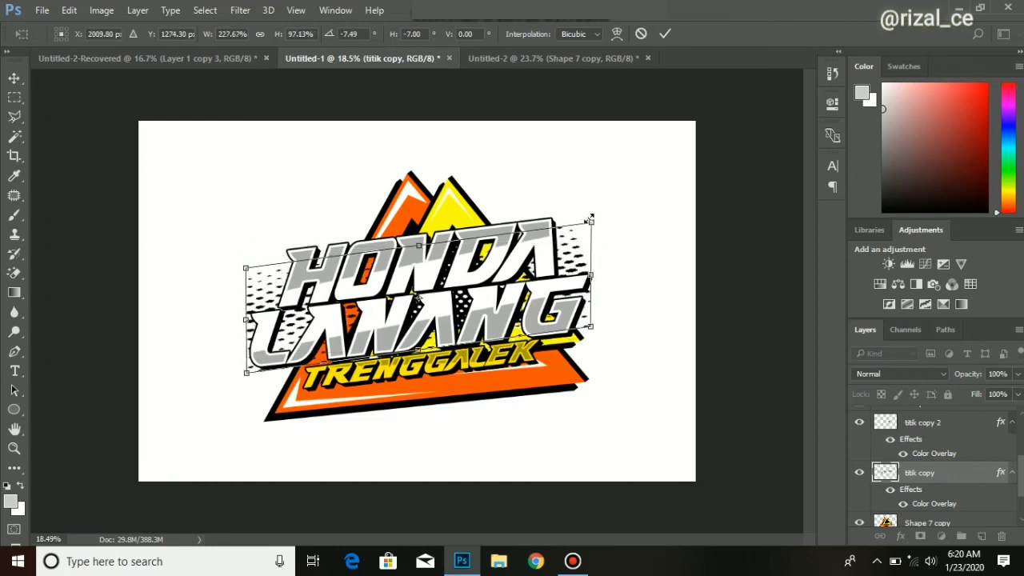
pyautogui.moveTo(601, 274); pyautogui.dragTo(611, 274)
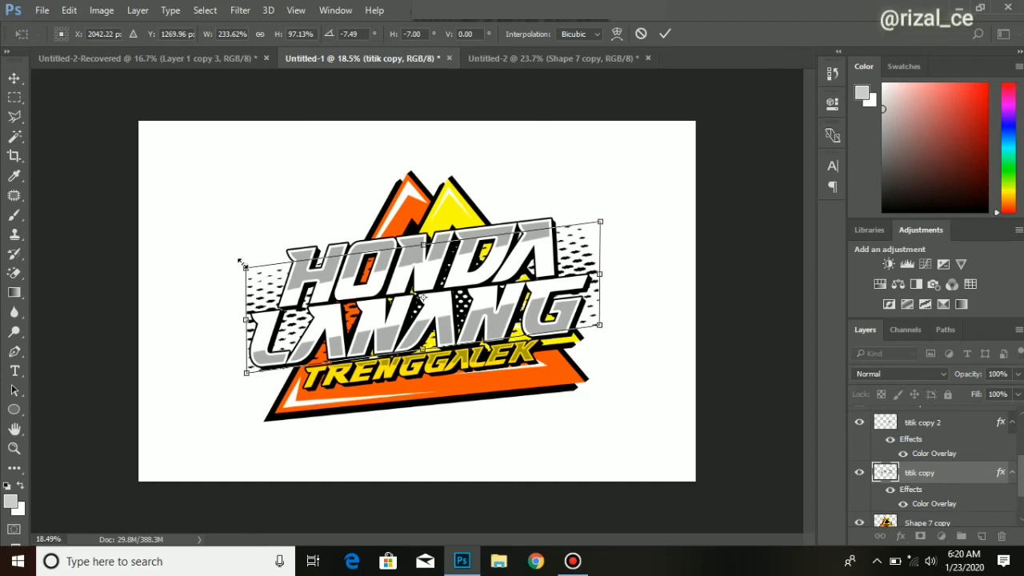
pyautogui.moveTo(241, 261); pyautogui.dragTo(238, 245)
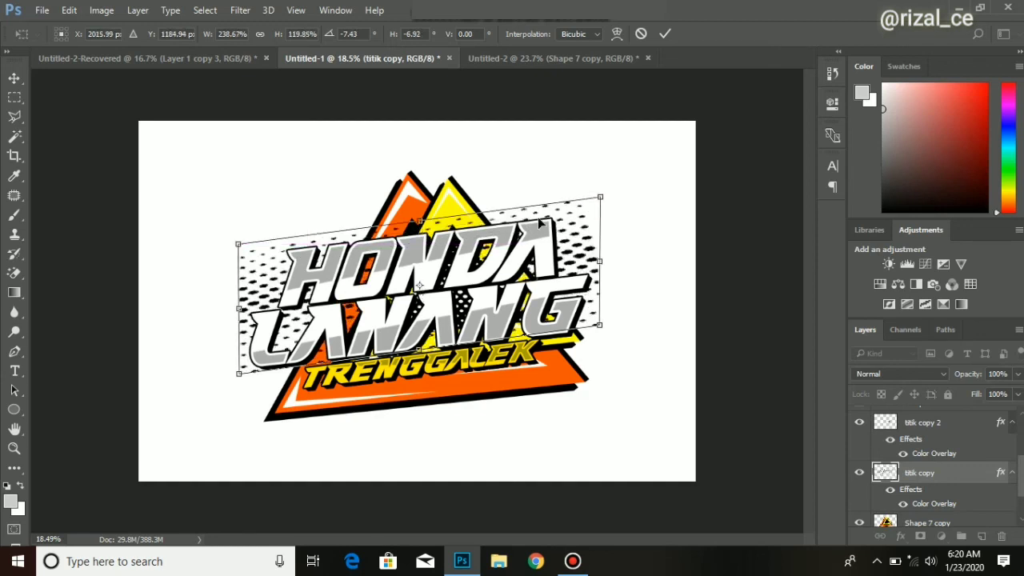
pyautogui.moveTo(604, 200); pyautogui.dragTo(612, 193)
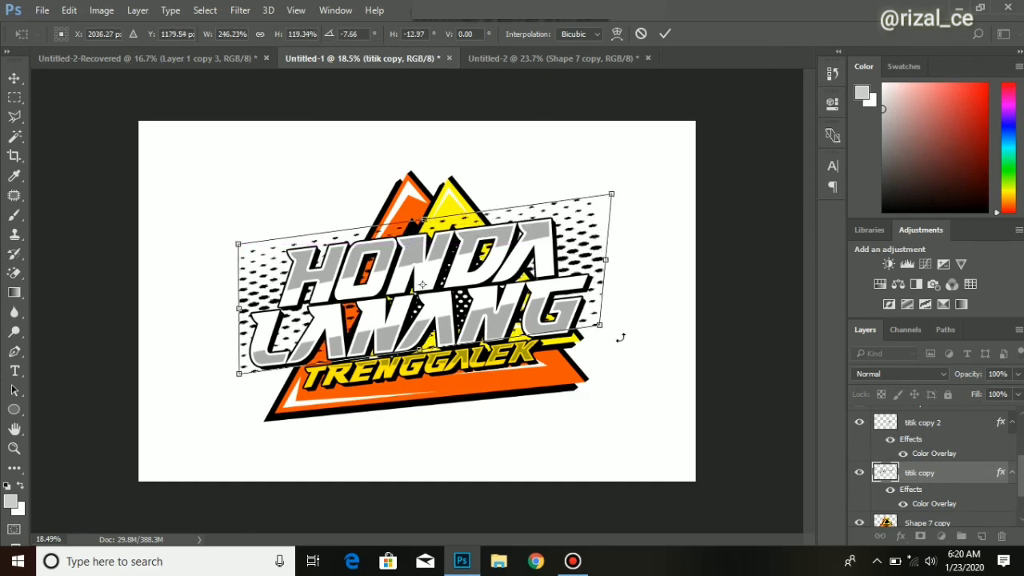
pyautogui.moveTo(576, 270); pyautogui.dragTo(581, 281)
pyautogui.press('Return')
pyautogui.press('e')
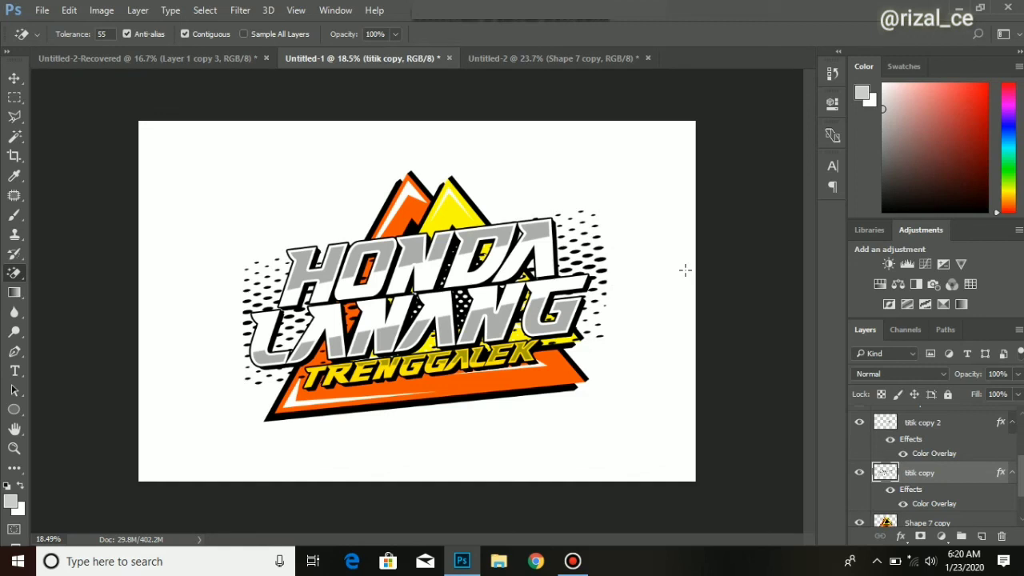
# Add the text JANGAN LUPA above the emblem in Gary Fisher at 72 pt
pyautogui.hotkey('ctrl', '0')
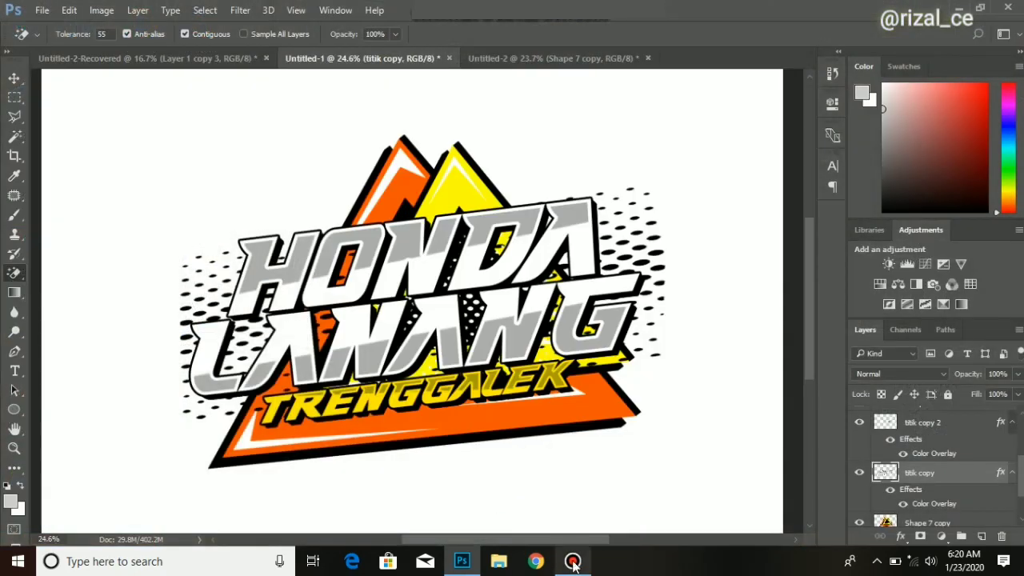
pyautogui.click(15, 370)
pyautogui.click(237, 108)
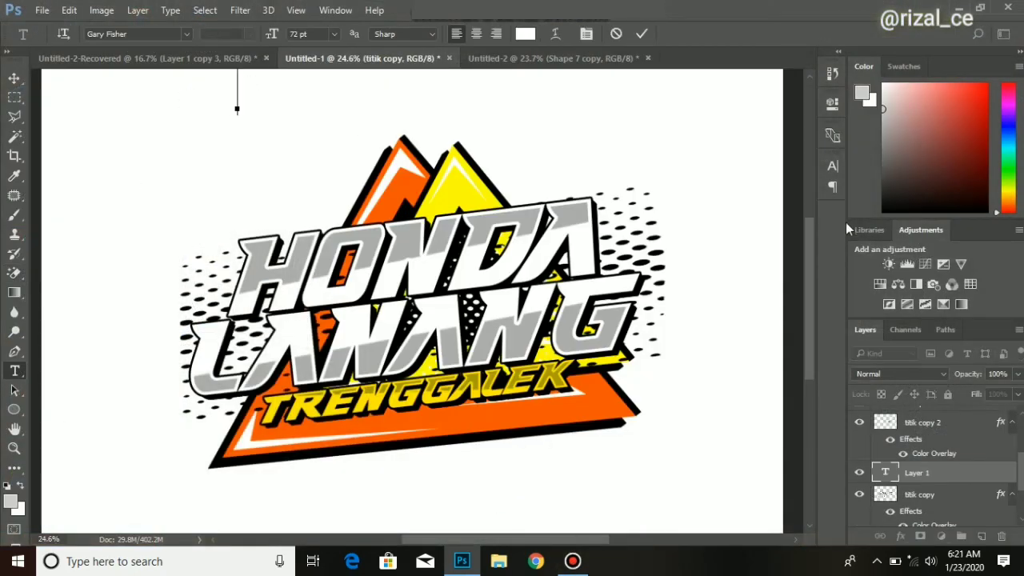
pyautogui.write('COMMUNI')
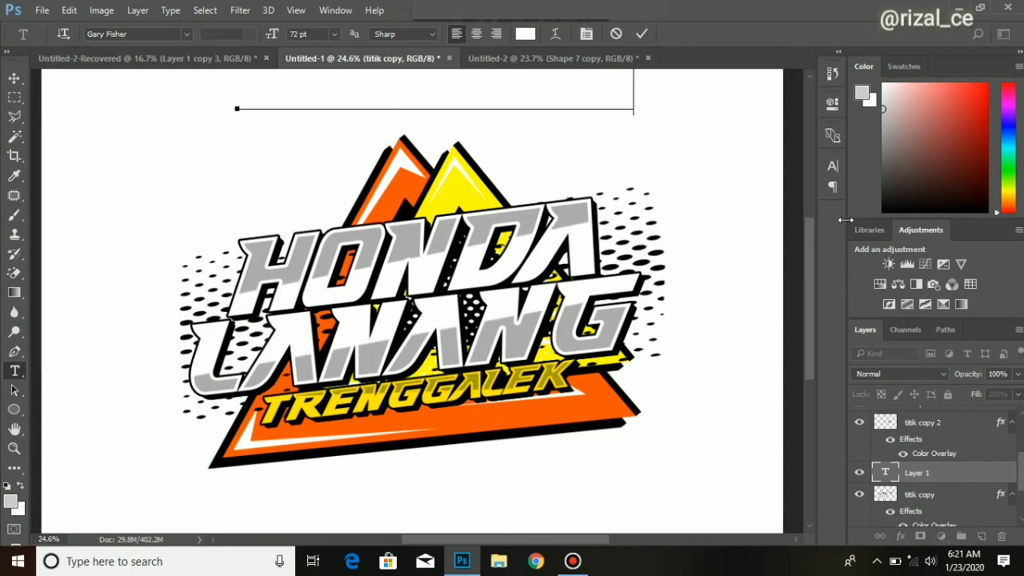
pyautogui.write('TY')
pyautogui.click(920, 470)
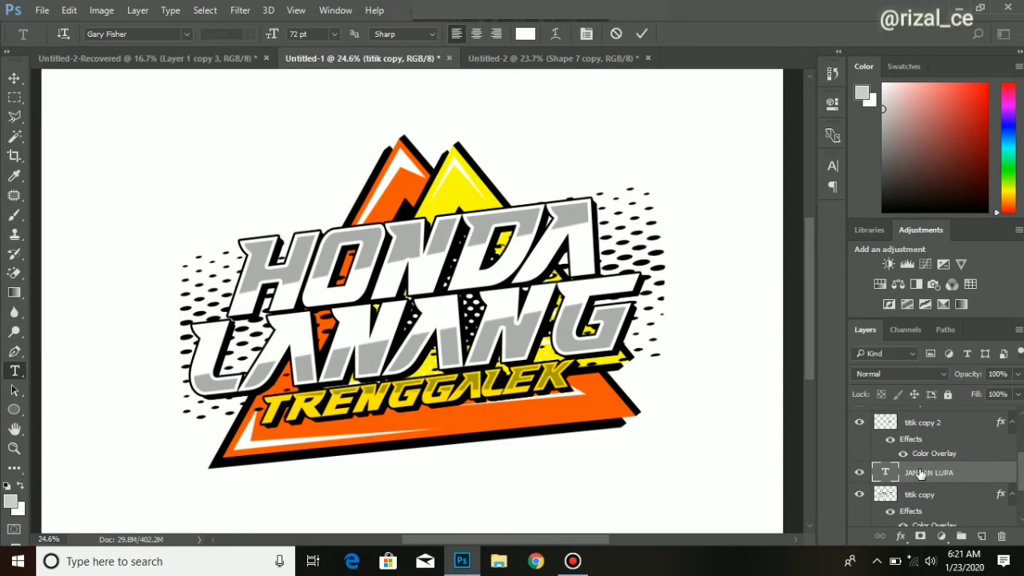
# Scale the JANGAN LUPA text to about 80 pt and shift it toward the canvas's left side
pyautogui.hotkey('ctrl', 't')
pyautogui.moveTo(662, 180); pyautogui.dragTo(424, 181)
pyautogui.press('t')
pyautogui.press('Return')
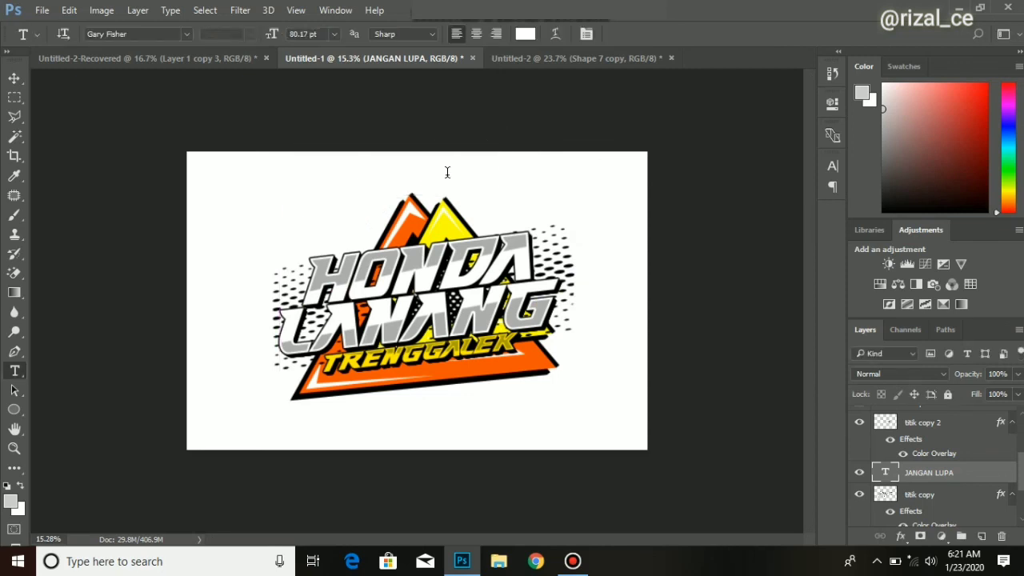
# Extend the text above the emblem to read JANGAN LUPA SUBCRIBE
pyautogui.press('Return')
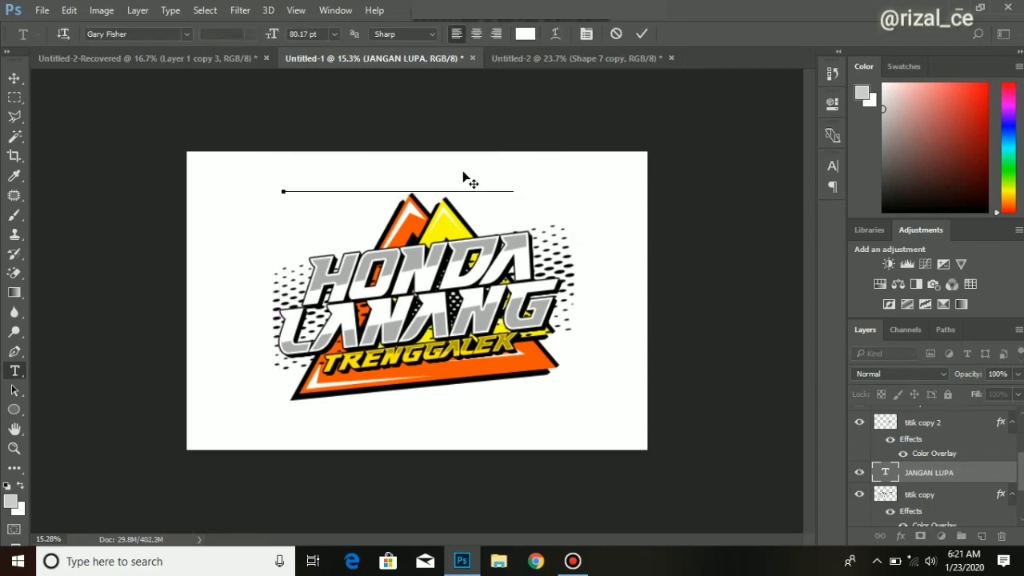
pyautogui.write('CR')
pyautogui.click(986, 448)
pyautogui.moveTo(571, 183); pyautogui.dragTo(137, 162)
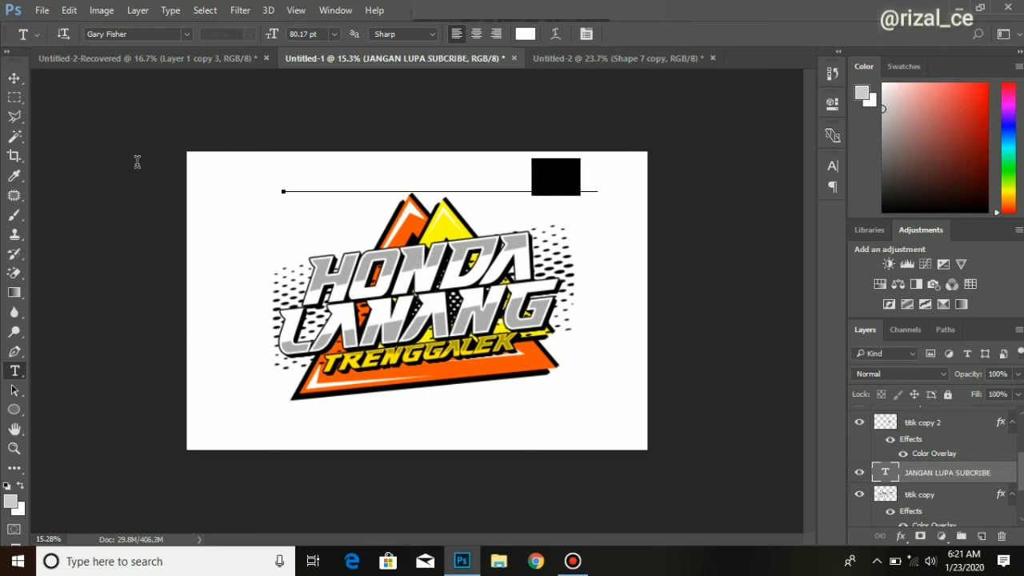
# Color the whole JANGAN LUPA SUBCRIBE text black (000000) and move it to sit centered above the emblem
pyautogui.moveTo(286, 172); pyautogui.dragTo(675, 159)
pyautogui.click(525, 33)
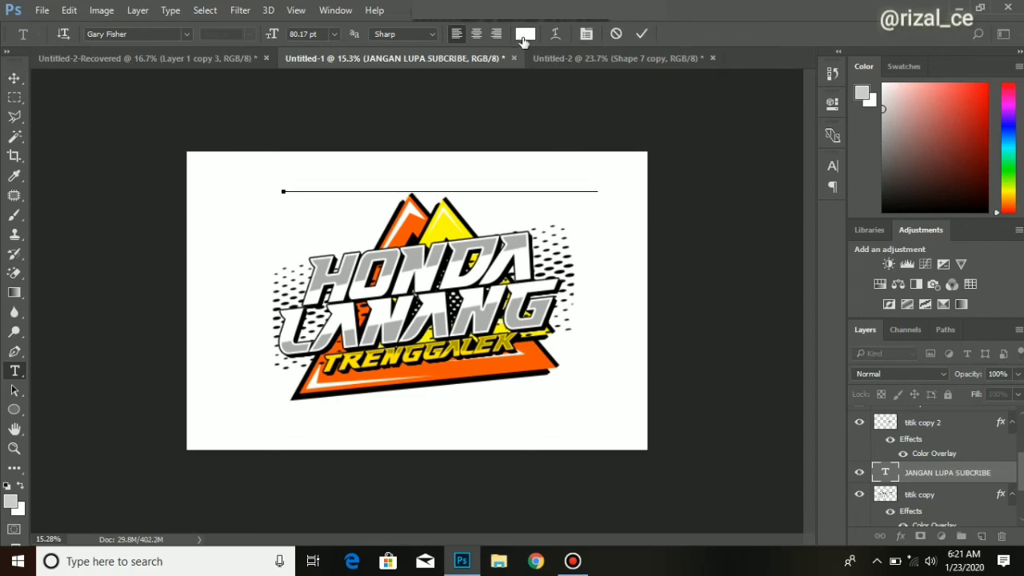
pyautogui.write('000000')
pyautogui.click(920, 155)
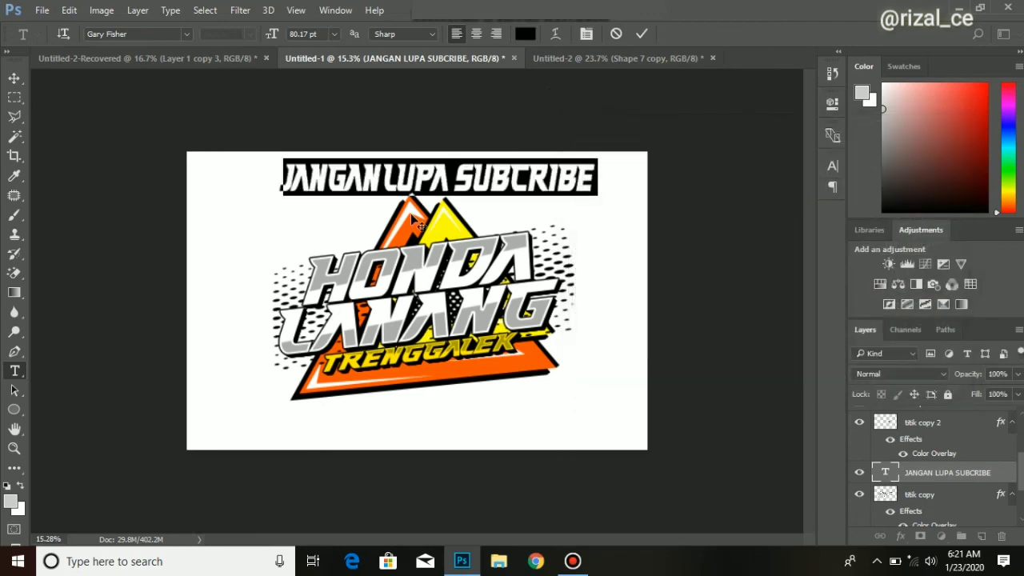
pyautogui.click(15, 77)
pyautogui.moveTo(538, 184); pyautogui.dragTo(512, 184)
pyautogui.scroll(-1, 512, 184)
pyautogui.scroll(4, 492, 189)
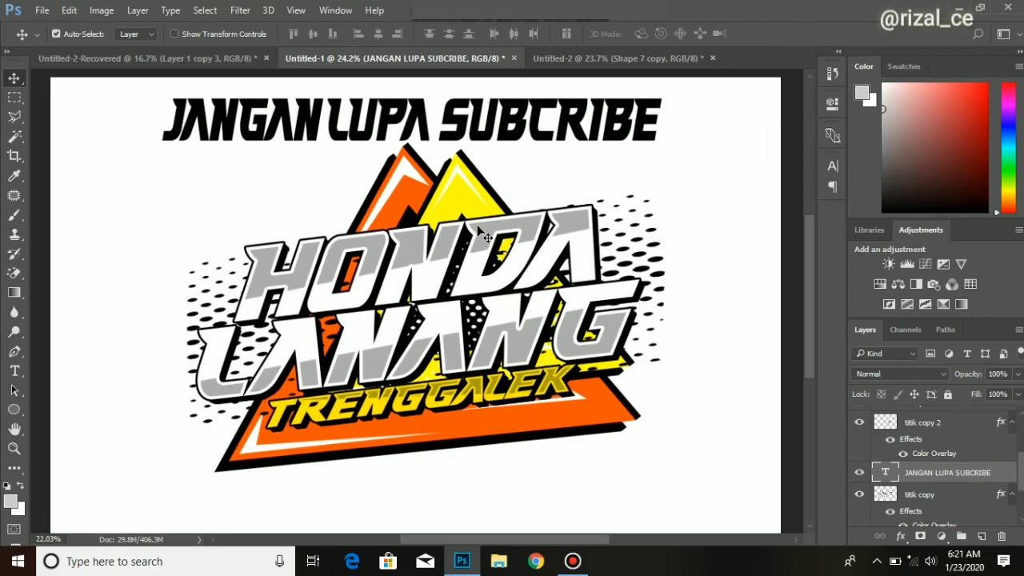
pyautogui.scroll(-1, 484, 236)
pyautogui.click(573, 561)
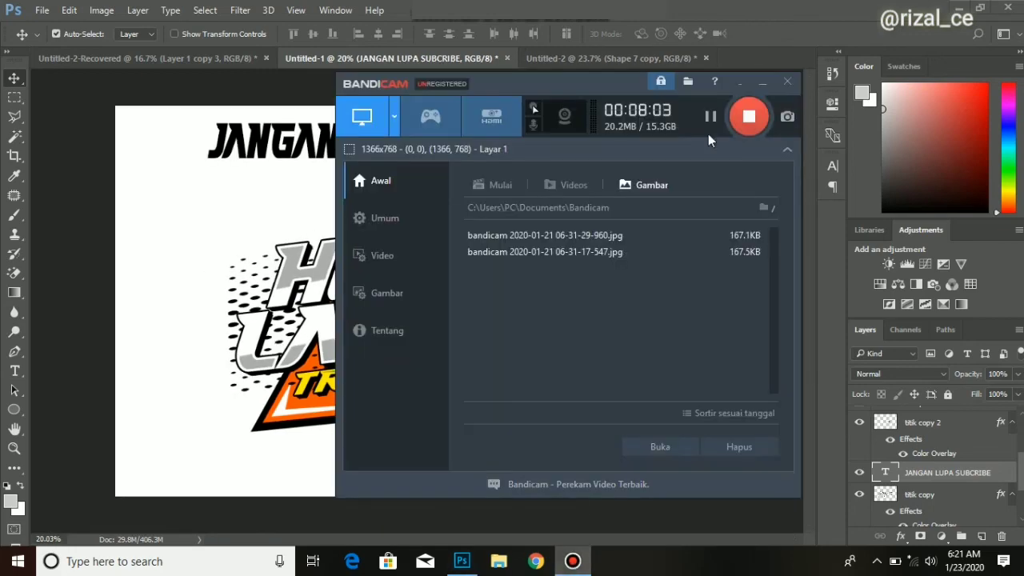